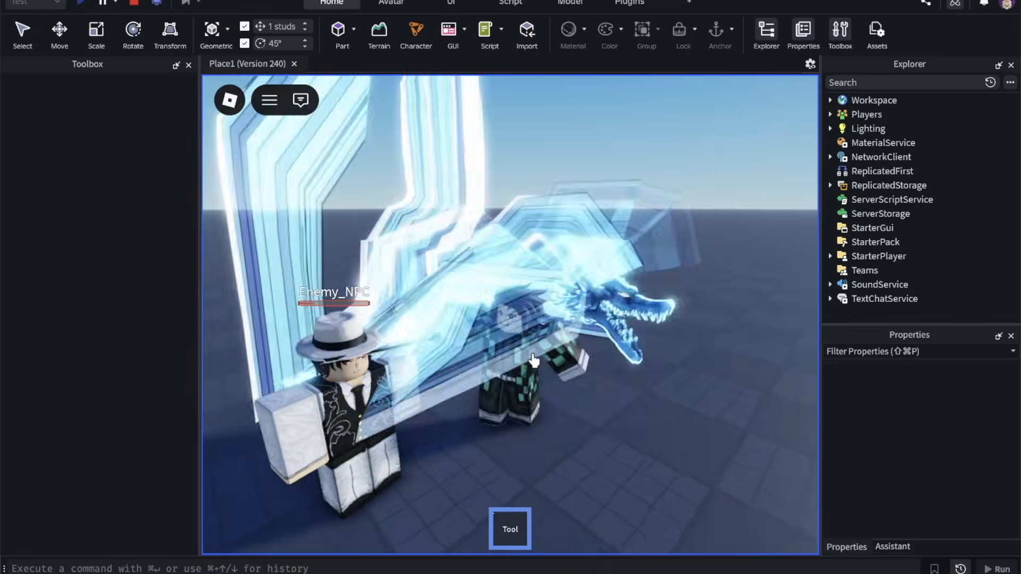
right_drag(533, 362, 534, 361)
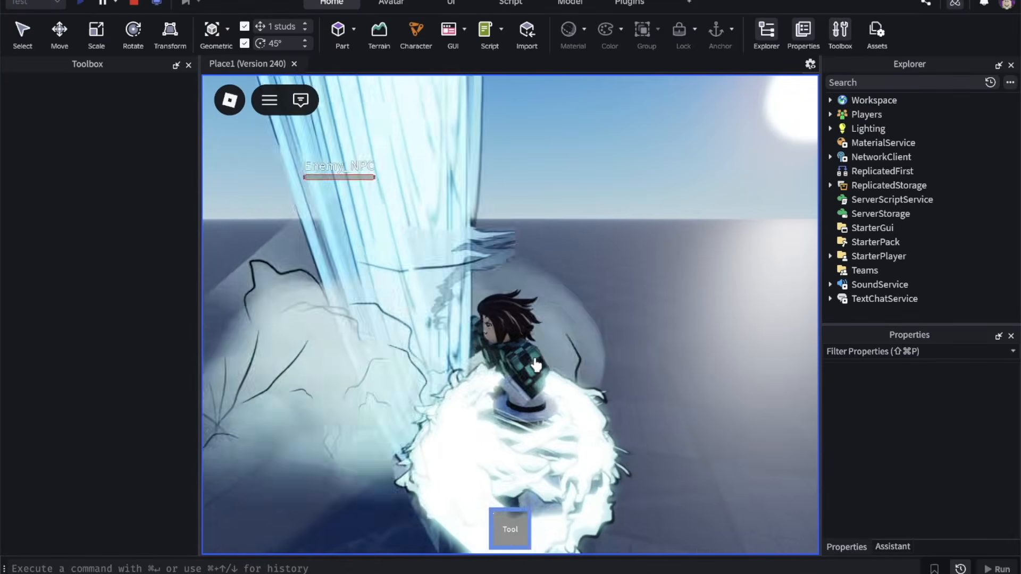
key(d)
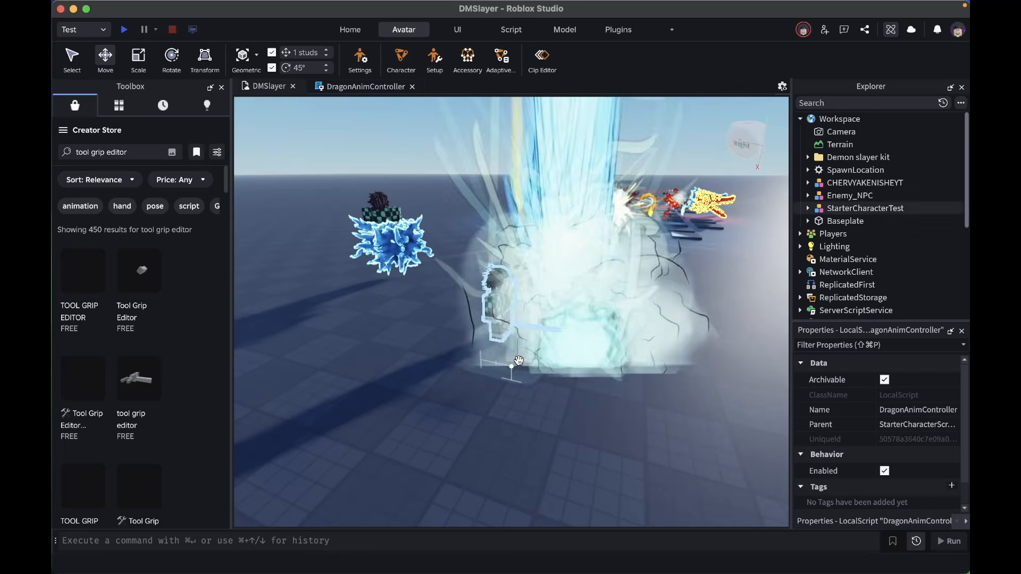
Step: Select the Enemy_NPC model in the Workspace and bring it into view
click(849, 198)
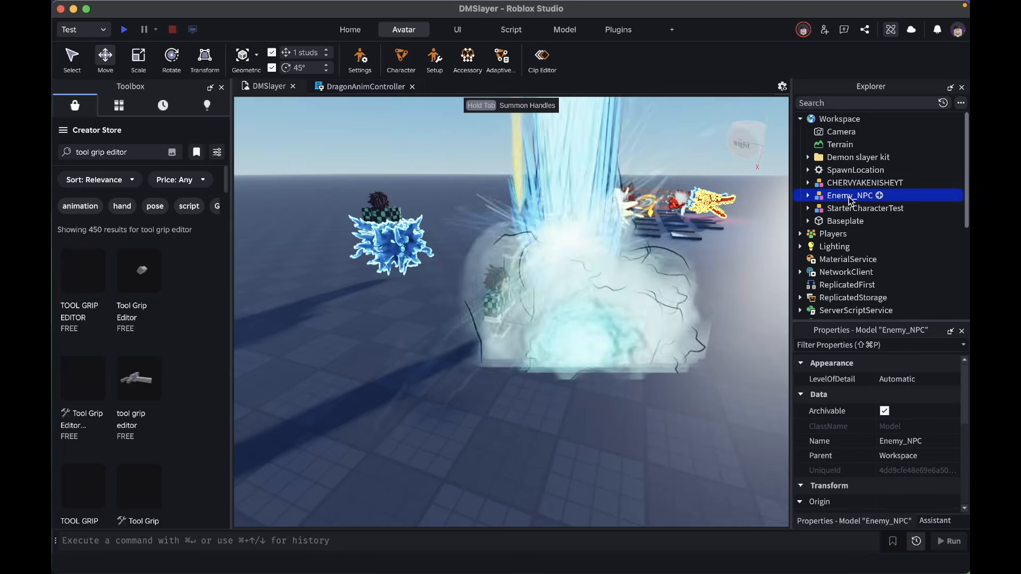
key(f)
right_drag(668, 322, 668, 321)
right_drag(589, 400, 587, 400)
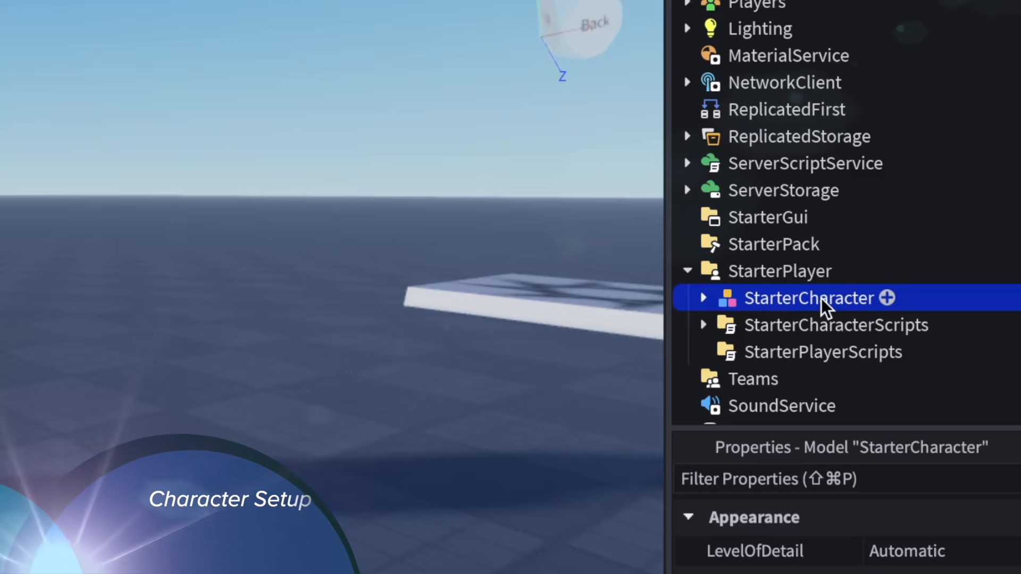
Step: Duplicate the StarterCharacter model under StarterPlayer and rename the copy Tanjiro
right_click(830, 307)
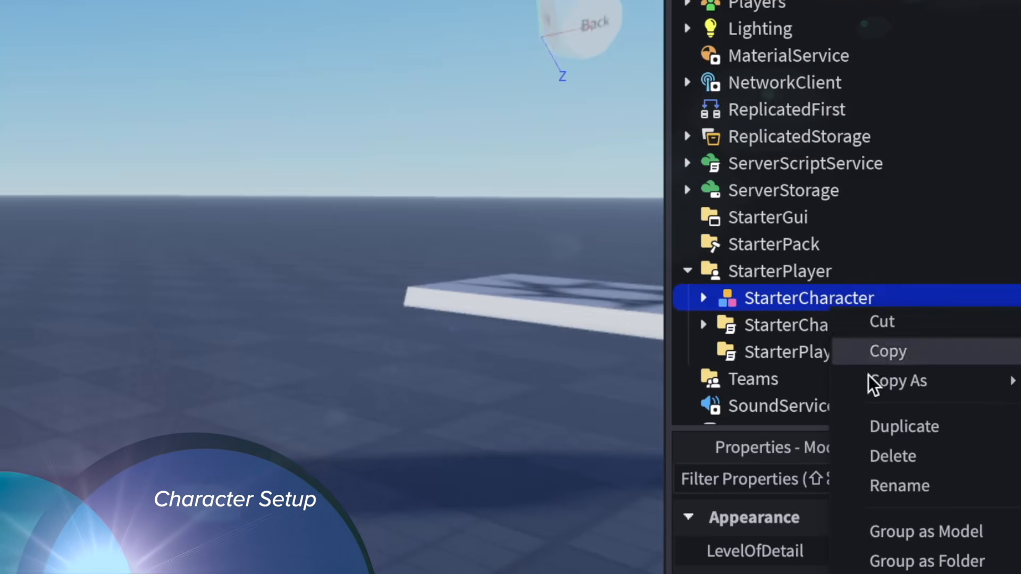
click(913, 431)
double_click(823, 328)
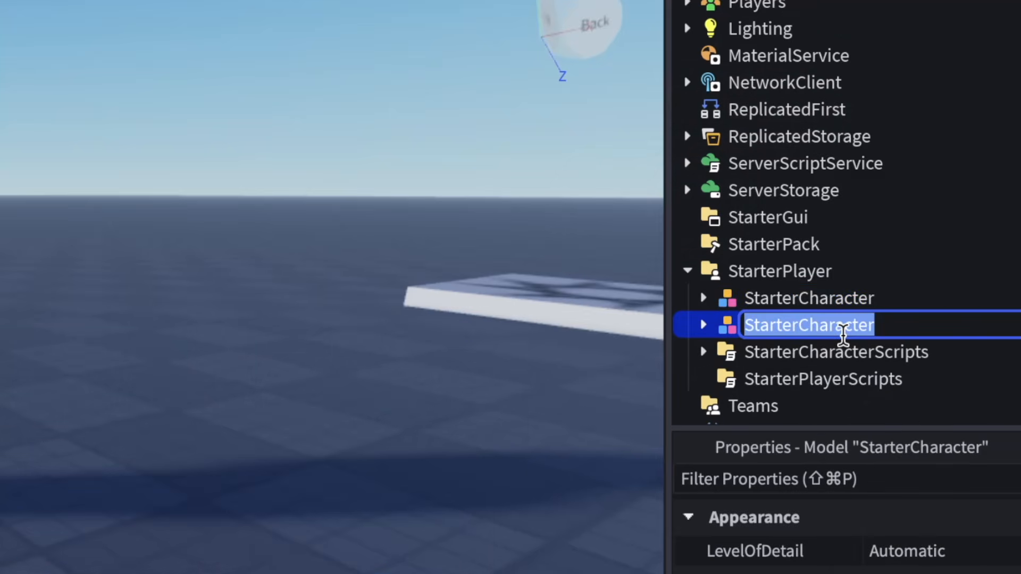
text(Tanjiro)
key(Return)
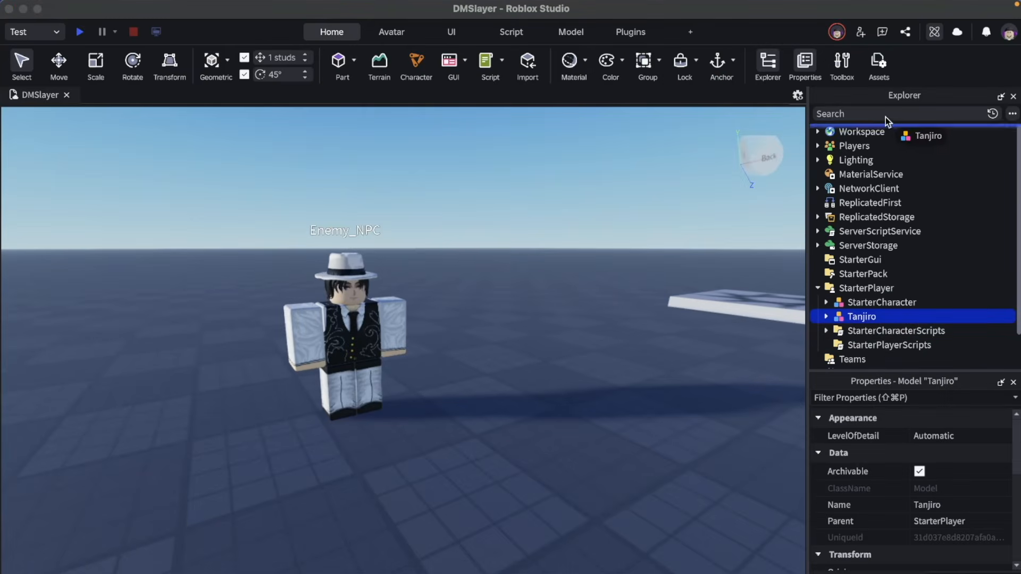
Step: Move the Tanjiro model into the Workspace and frame it in the viewport
drag(867, 131, 867, 130)
click(817, 131)
click(817, 131)
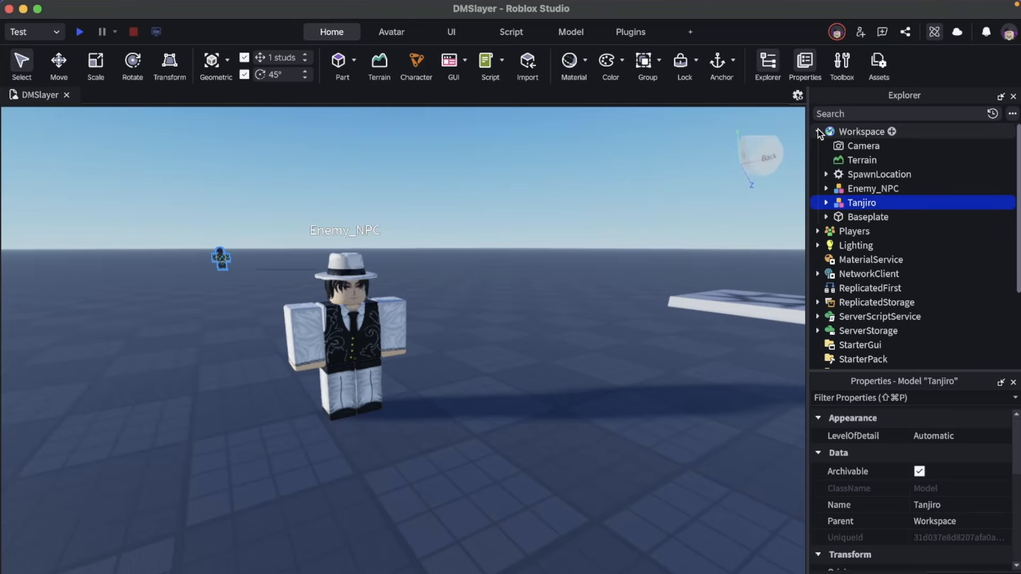
click(854, 189)
click(857, 200)
key(f)
right_drag(519, 232, 551, 305)
scroll(551, 305, up, 3)
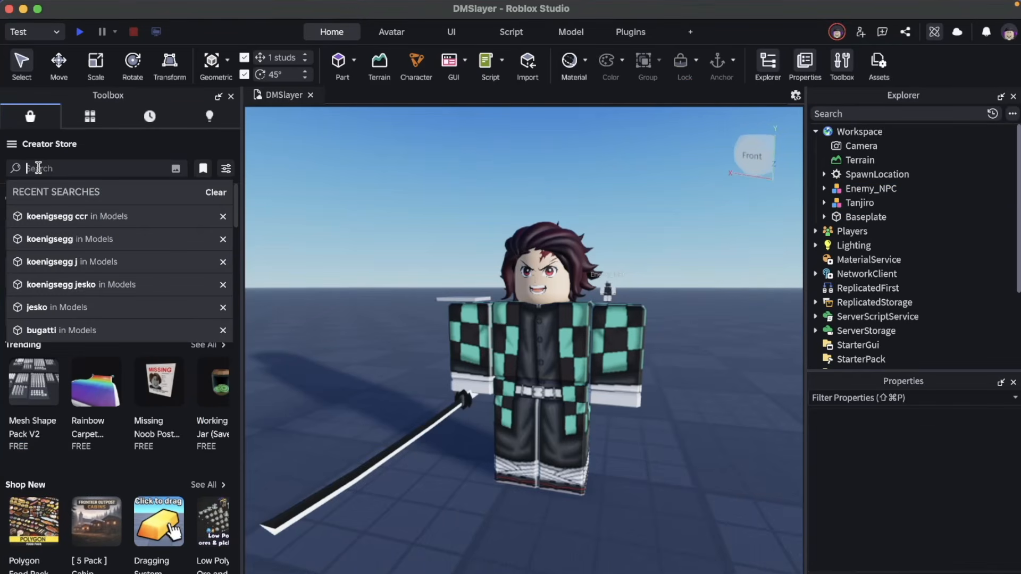
Step: Search the Creator Store for "R15 tanjiro" and insert the Tanjiro r15 model into the scene
text(R15 tanjiro)
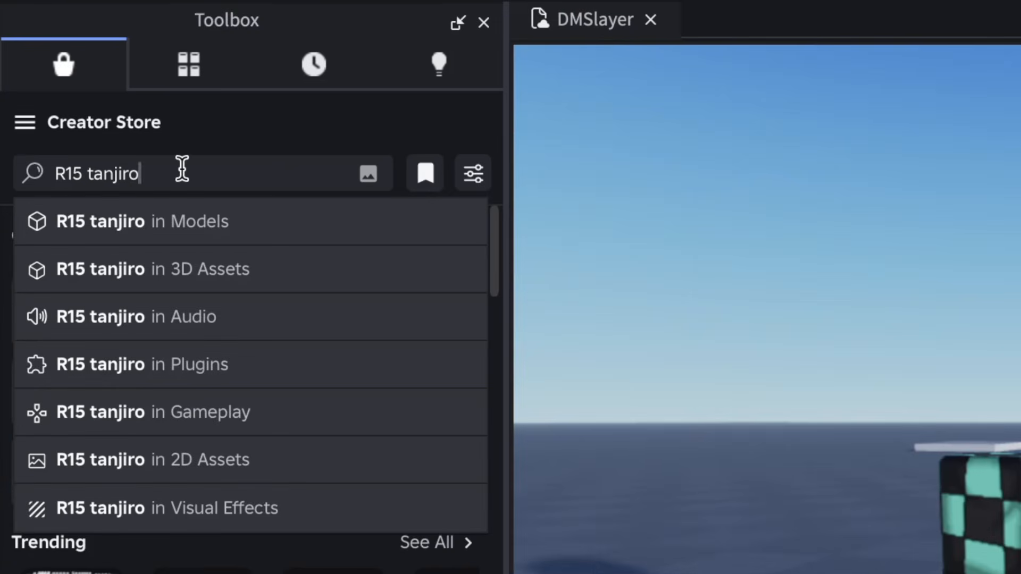
key(Return)
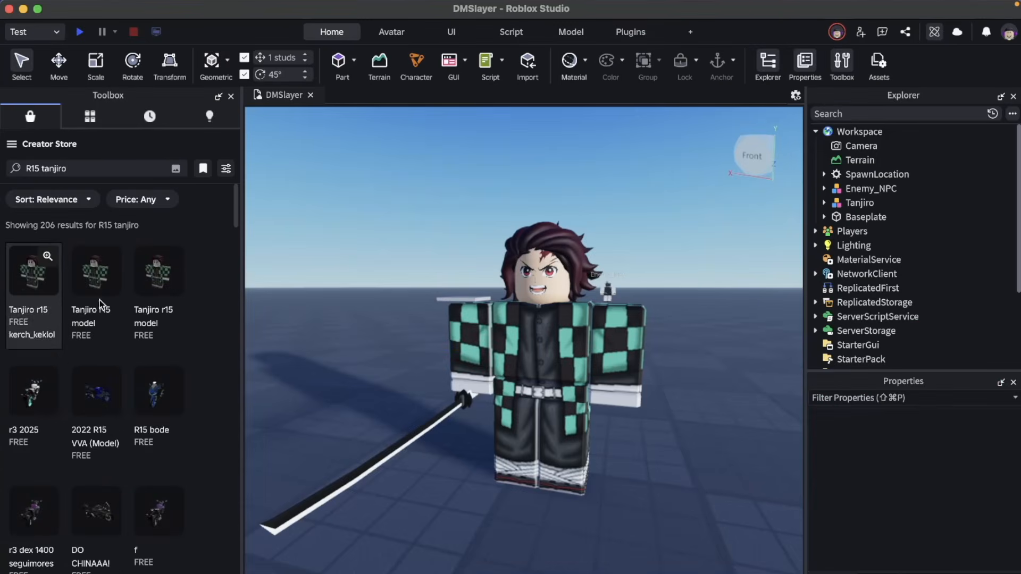
click(40, 285)
right_drag(713, 367, 714, 366)
key(super+2)
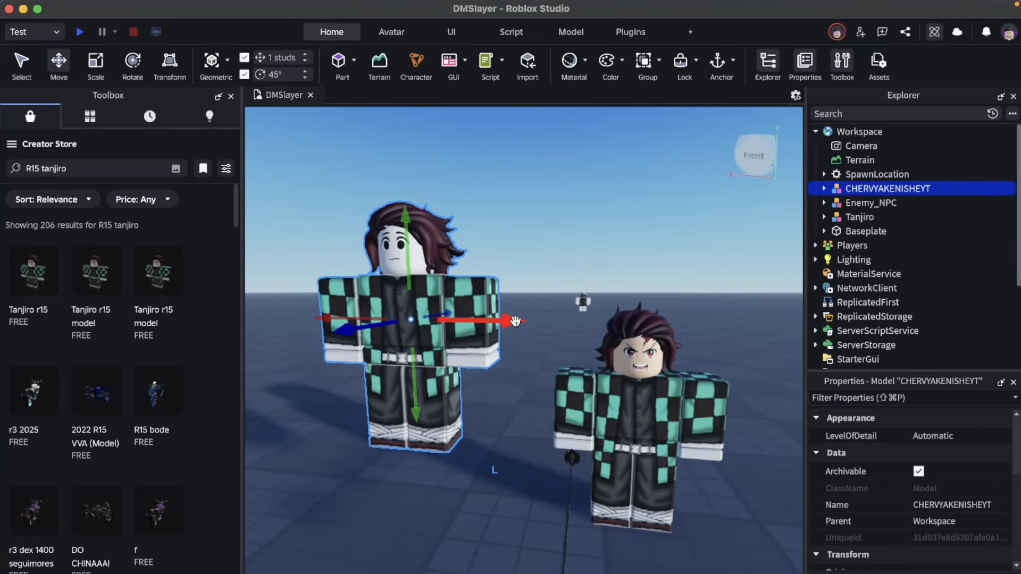
Step: Select the tanjiroface (4) decal inside the Head of the Tanjiro model
click(822, 217)
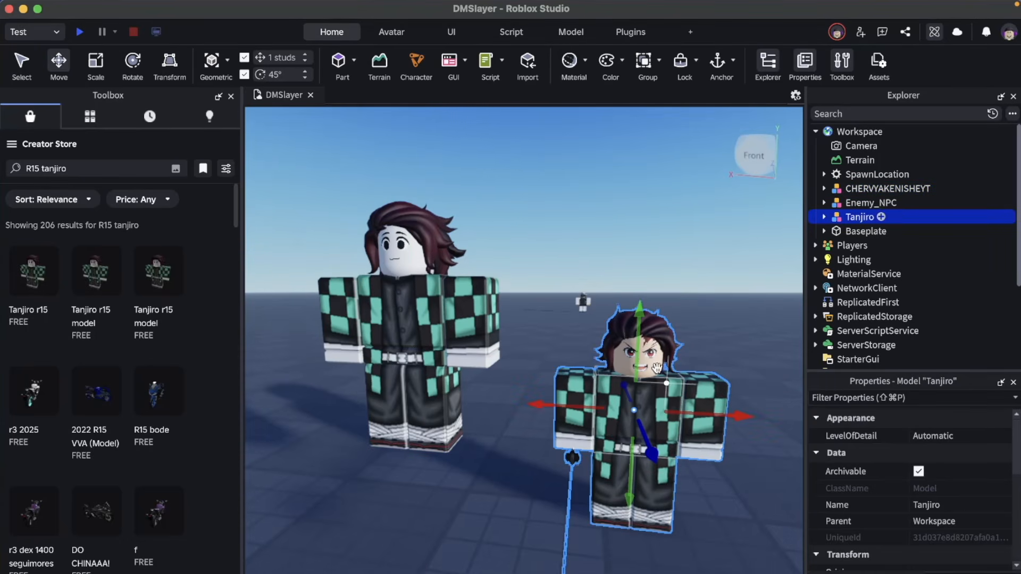
click(824, 217)
scroll(924, 276, down, 4)
click(833, 264)
scroll(978, 283, down, 5)
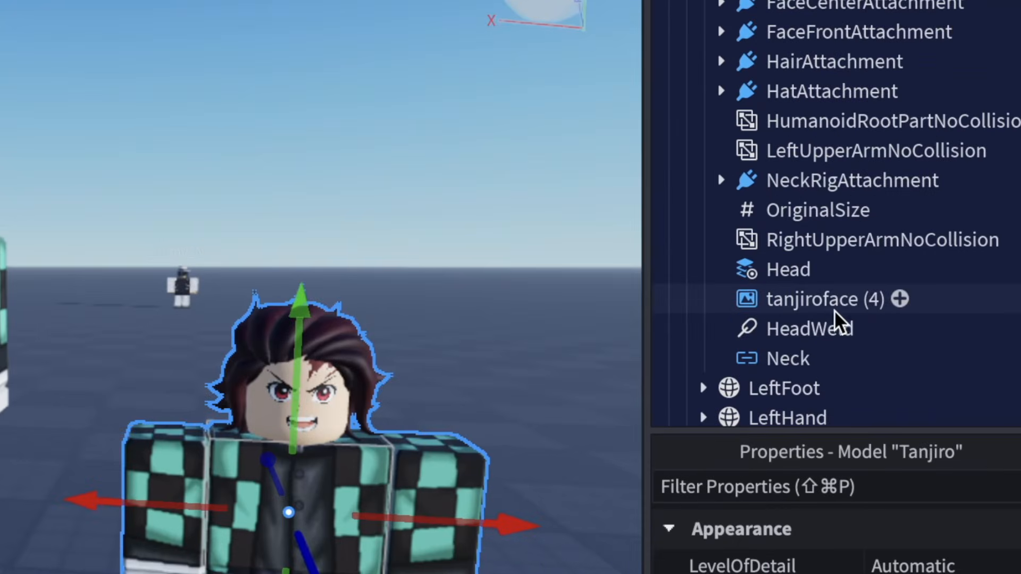
click(878, 311)
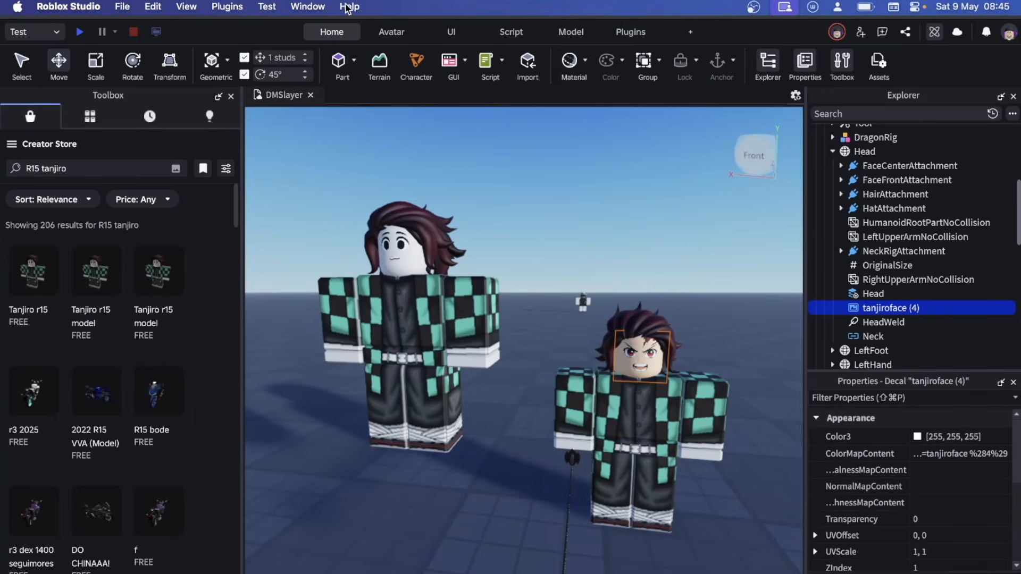
Step: Show the Asset Manager, enlarge its area, and open the place's Images folder
click(308, 7)
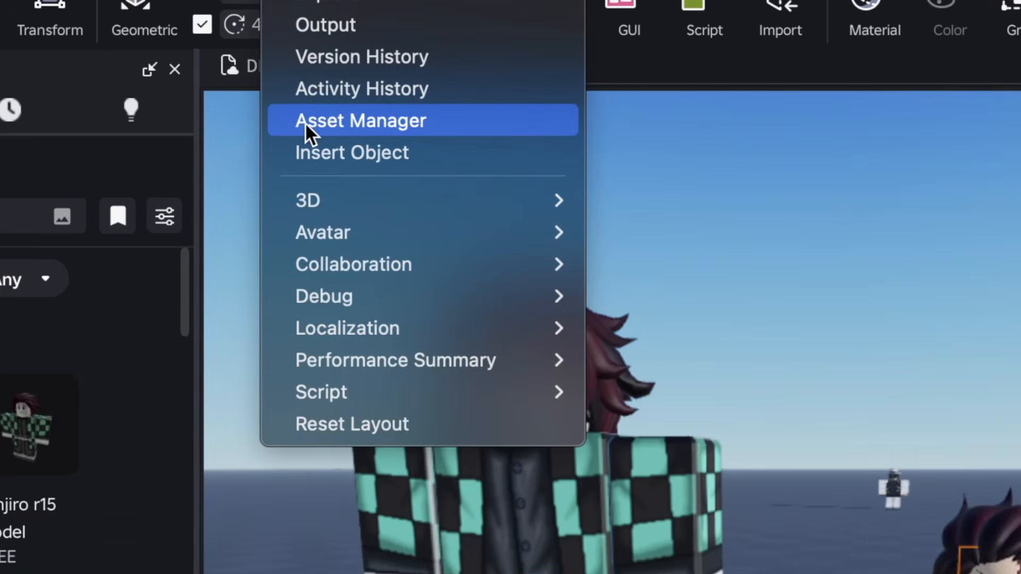
click(288, 124)
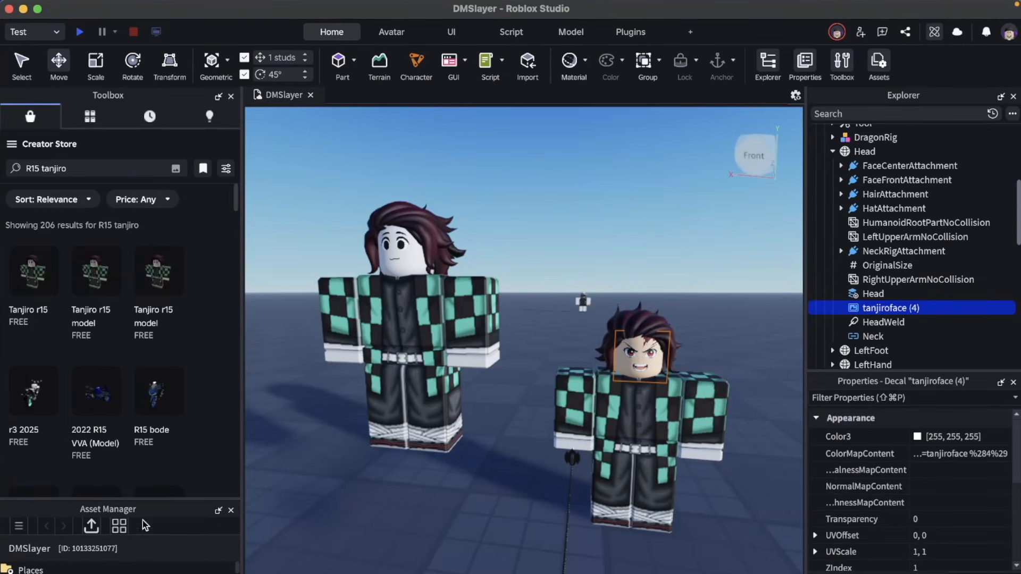
drag(166, 500, 165, 298)
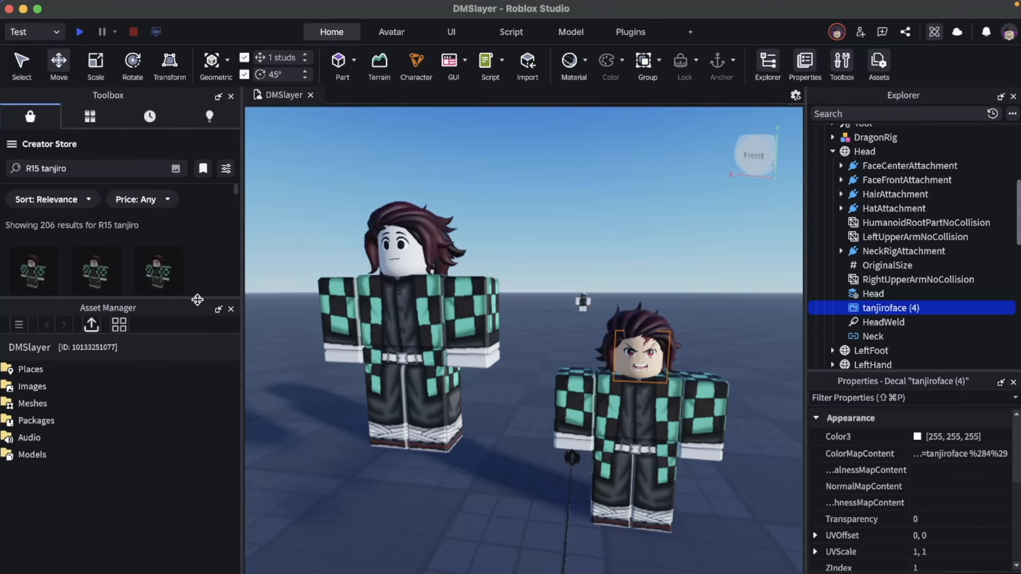
double_click(24, 387)
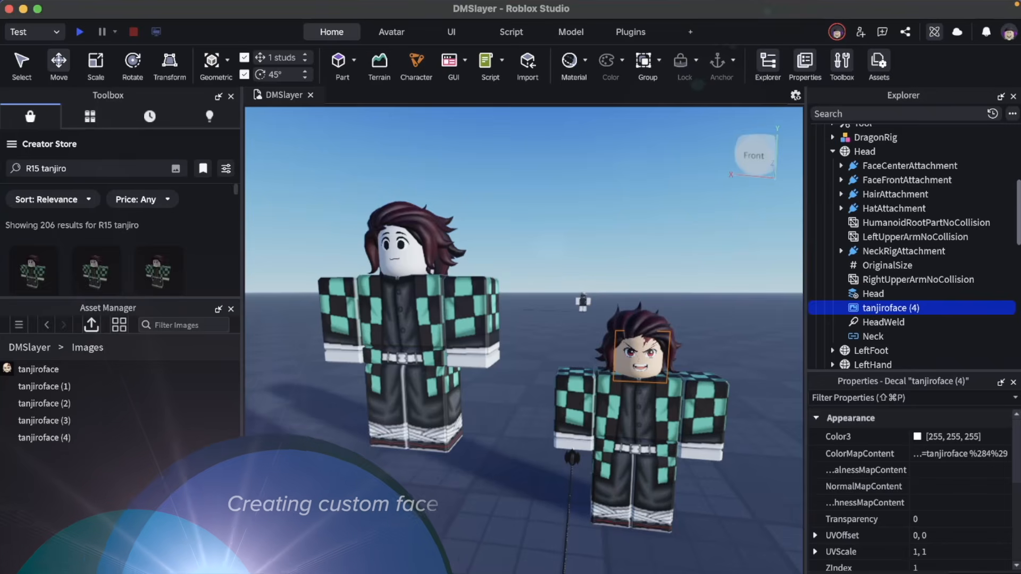
Step: Switch to Finder, open the 0508 folder inside TMP, and view the full-head tanjiroface image with the black background
key(super+Tab)
click(233, 319)
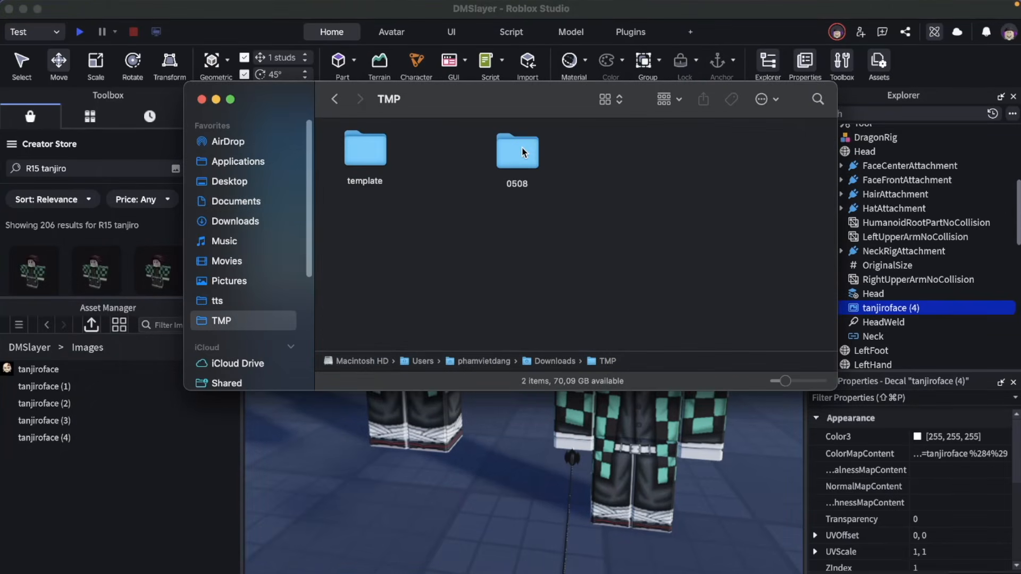
double_click(433, 155)
click(446, 156)
double_click(378, 169)
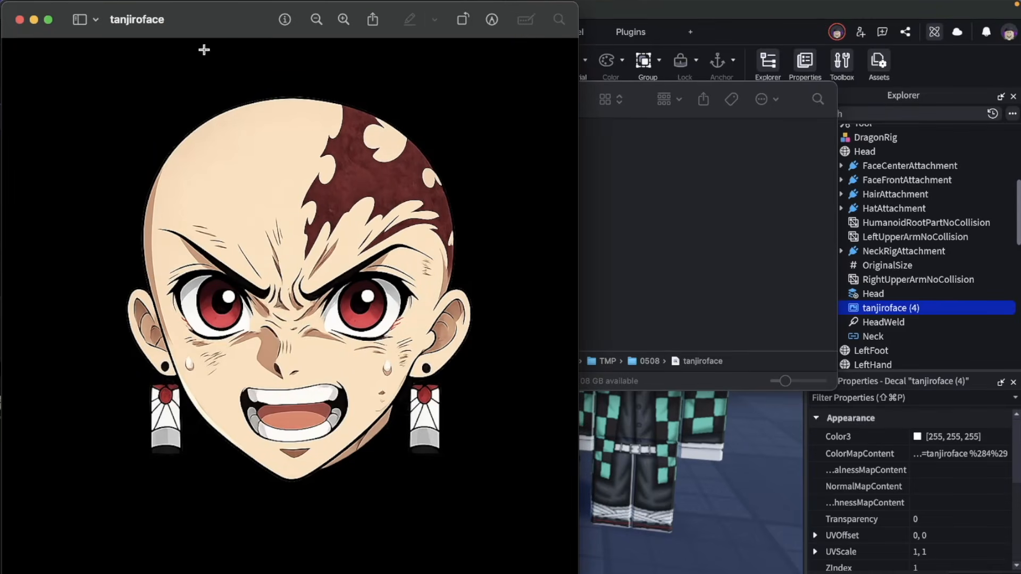
drag(218, 29, 422, 34)
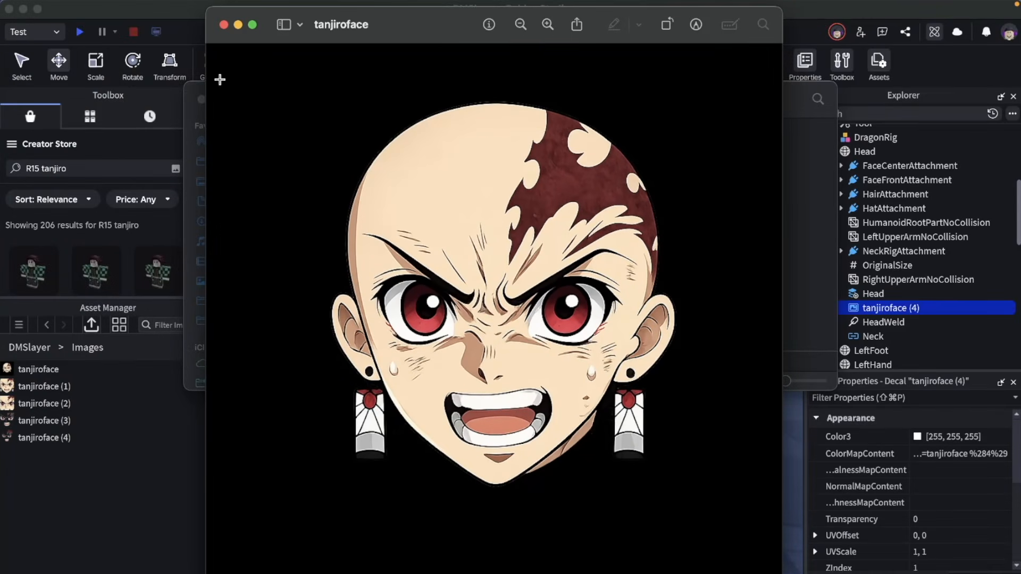
click(224, 25)
Step: View the cut-out tanjiroface image that contains only the facial features, then close the preview
double_click(441, 160)
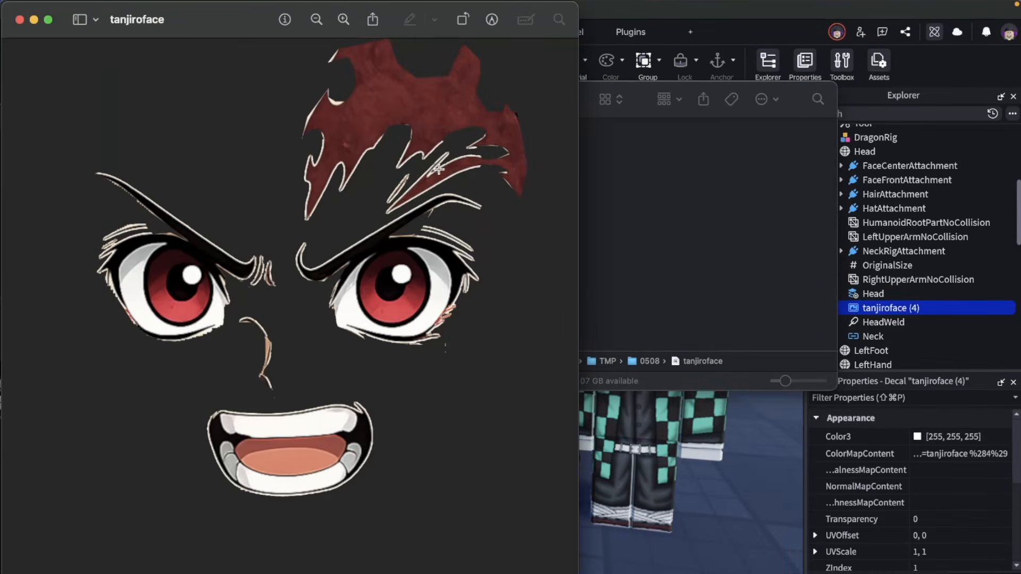
drag(257, 30, 524, 40)
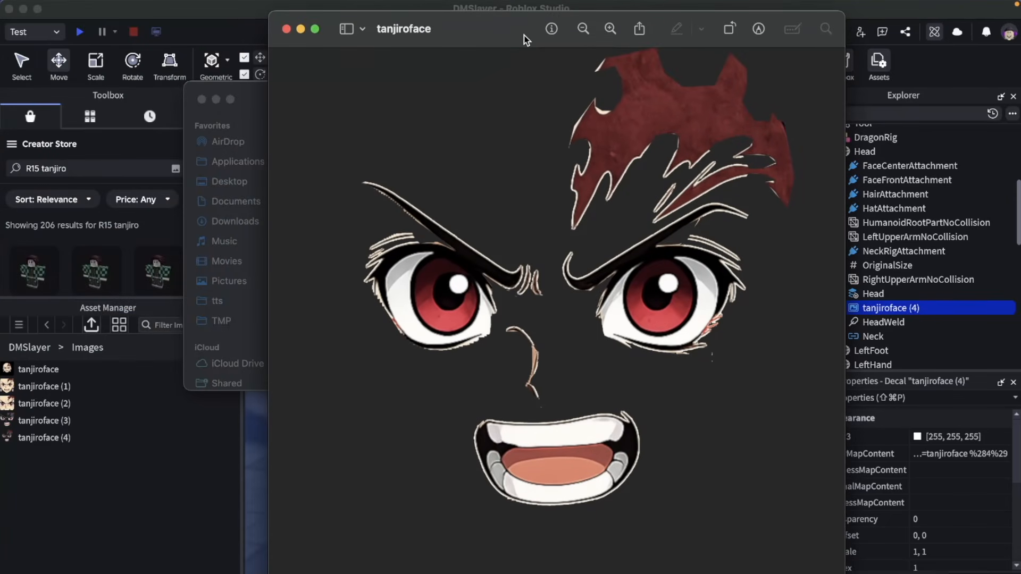
click(286, 31)
click(451, 214)
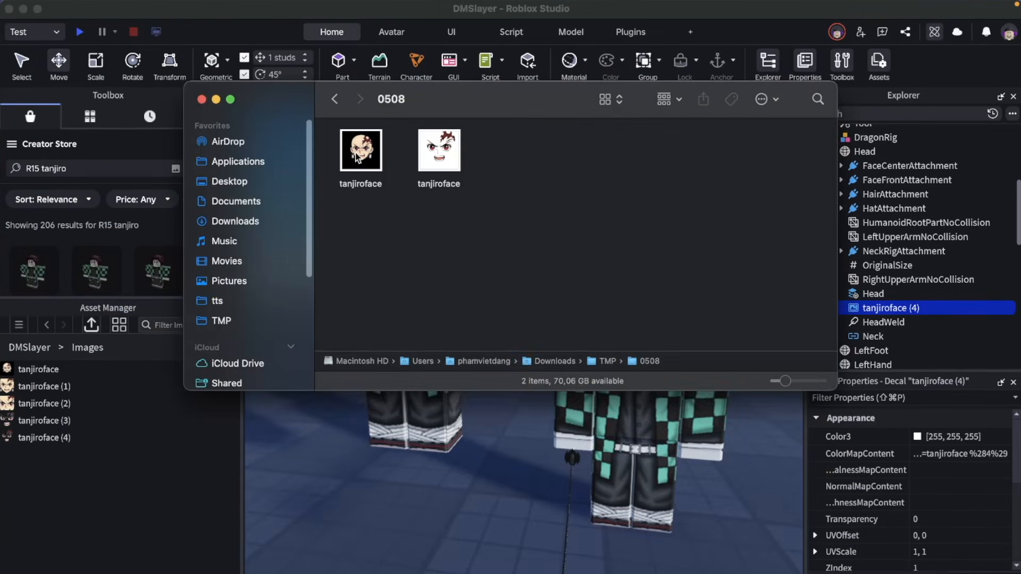
Step: Open the full-head tanjiroface image with the black background in GIMP and adjust the application window
click(360, 151)
right_click(361, 154)
mouse_move(391, 183)
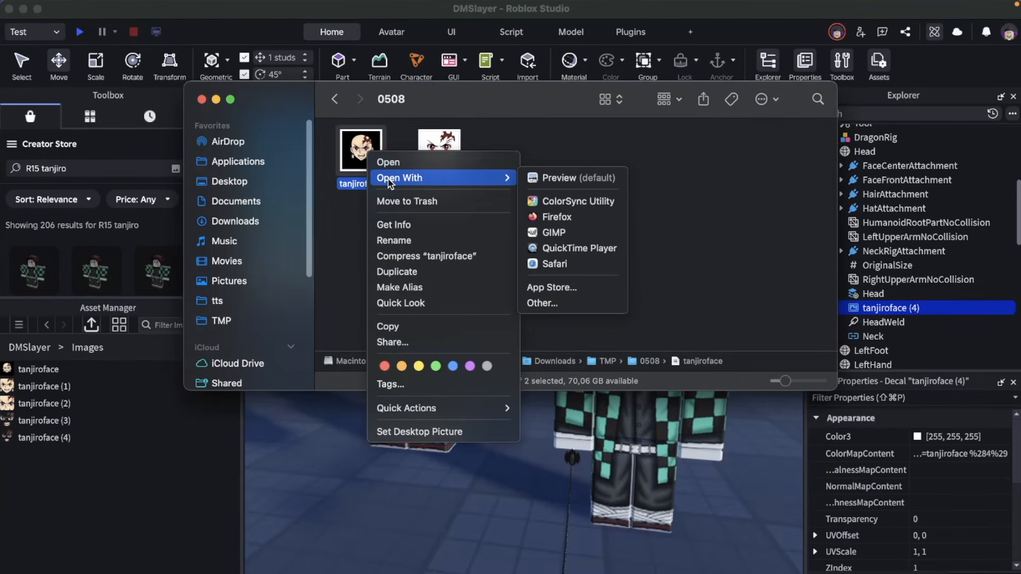
click(546, 233)
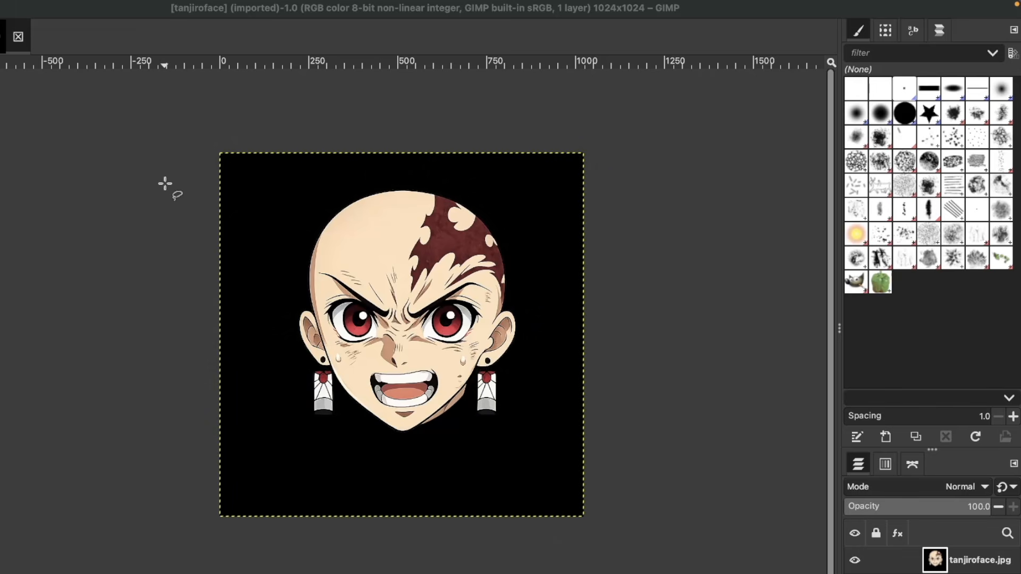
double_click(173, 8)
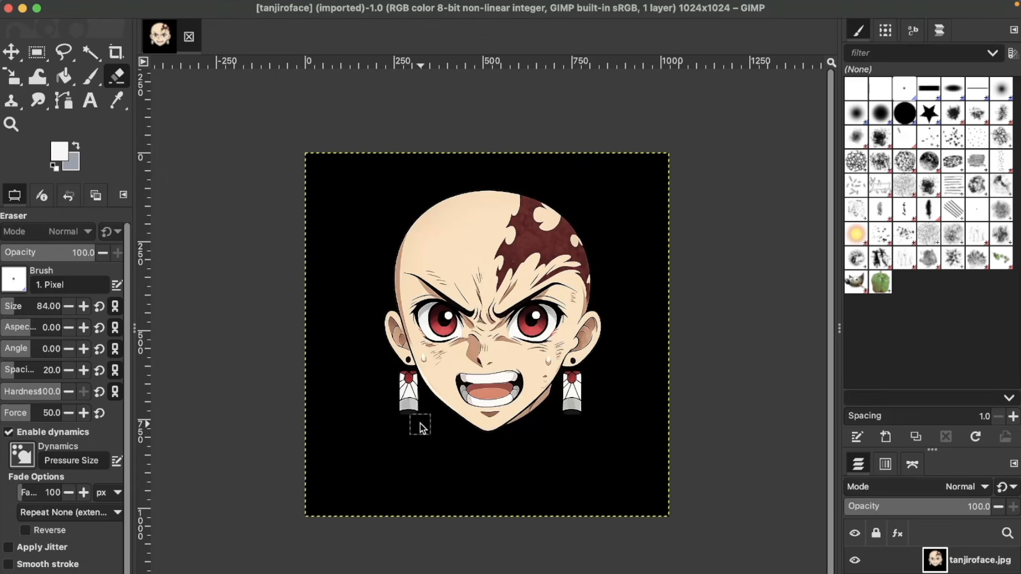
Step: Try to erase one earring on the tanjiroface layer, and undo the eraser stroke
drag(420, 402, 413, 384)
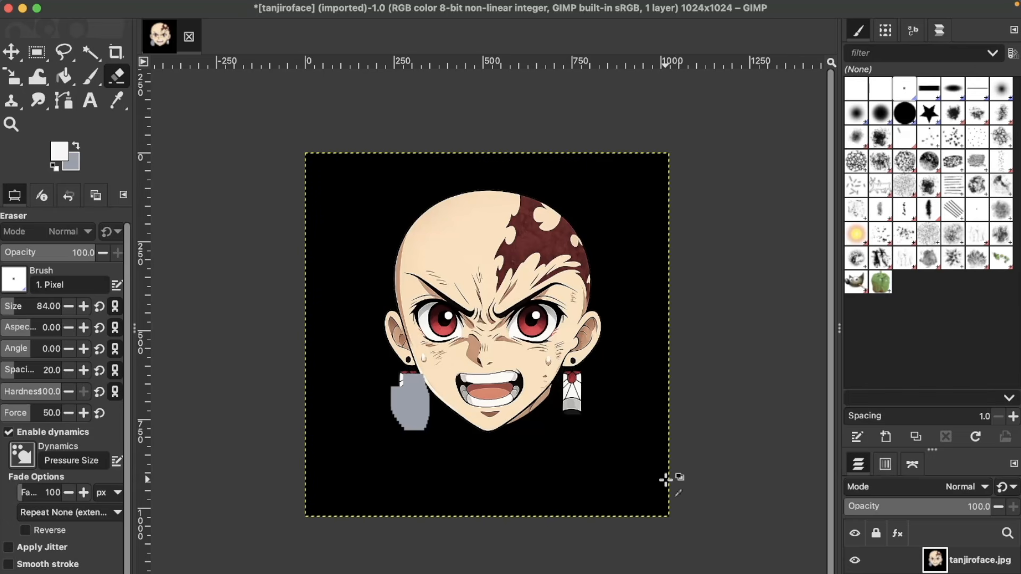
key(super+z)
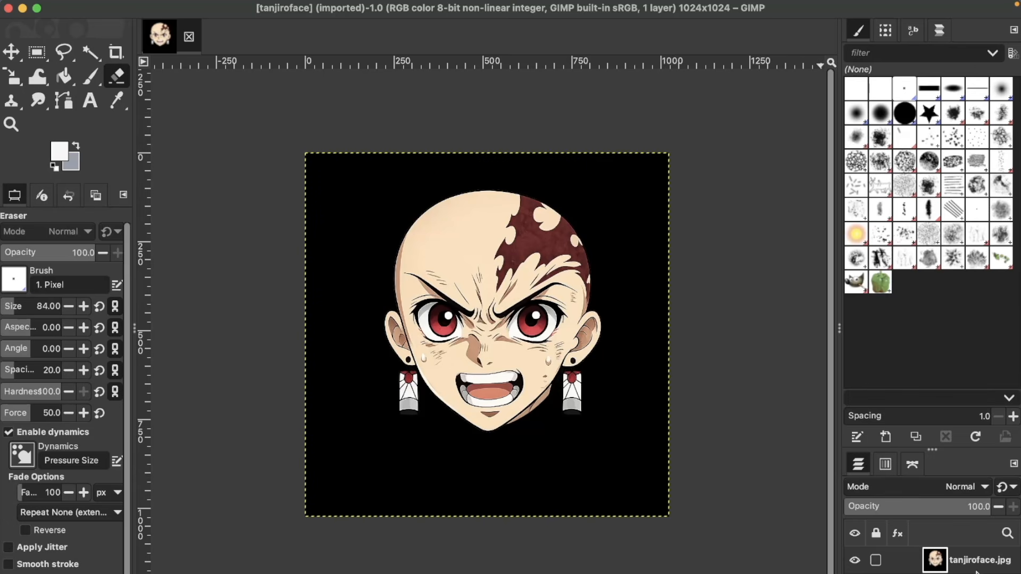
Step: Add an alpha channel to the tanjiroface.jpg layer and erase the earrings and the area around the jaw
right_click(976, 571)
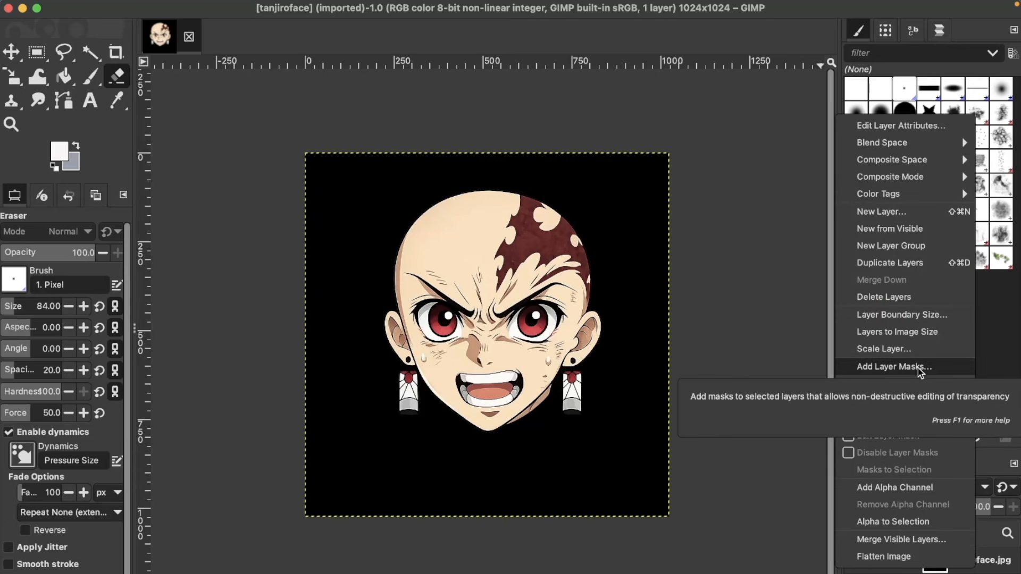
click(907, 487)
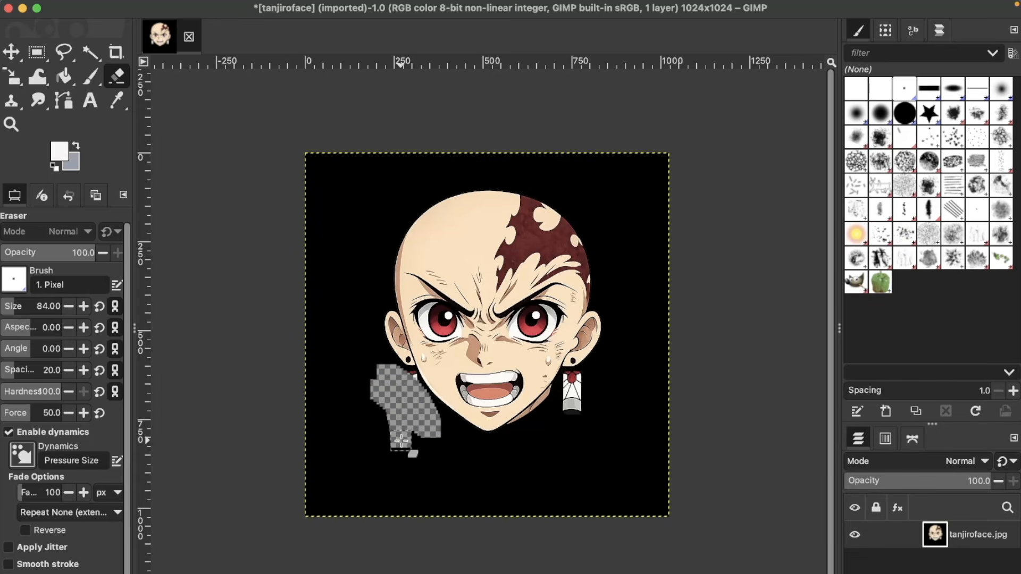
mouse_move(486, 425)
mouse_down()
mouse_move(479, 441)
mouse_move(593, 337)
mouse_up()
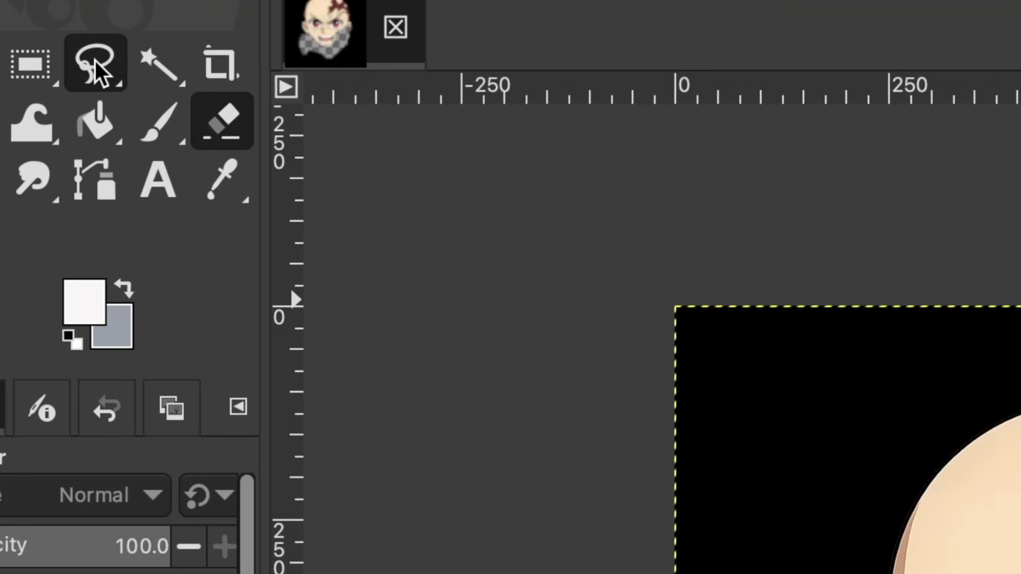
Step: Cut out the cheek and lower ear on the image's left side using a Free Select outline, and clear the selection
click(65, 51)
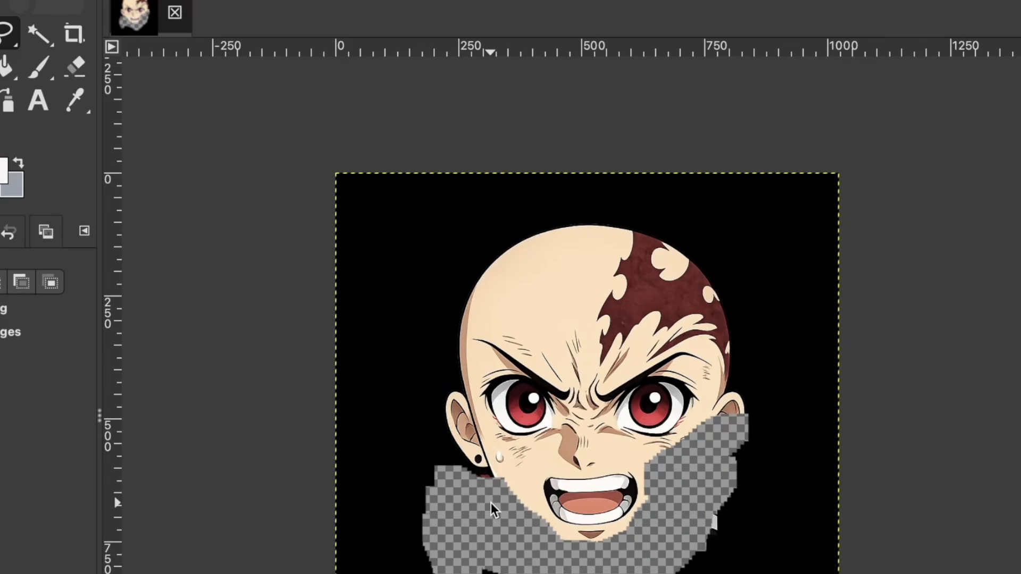
click(486, 496)
click(561, 453)
click(597, 403)
click(544, 390)
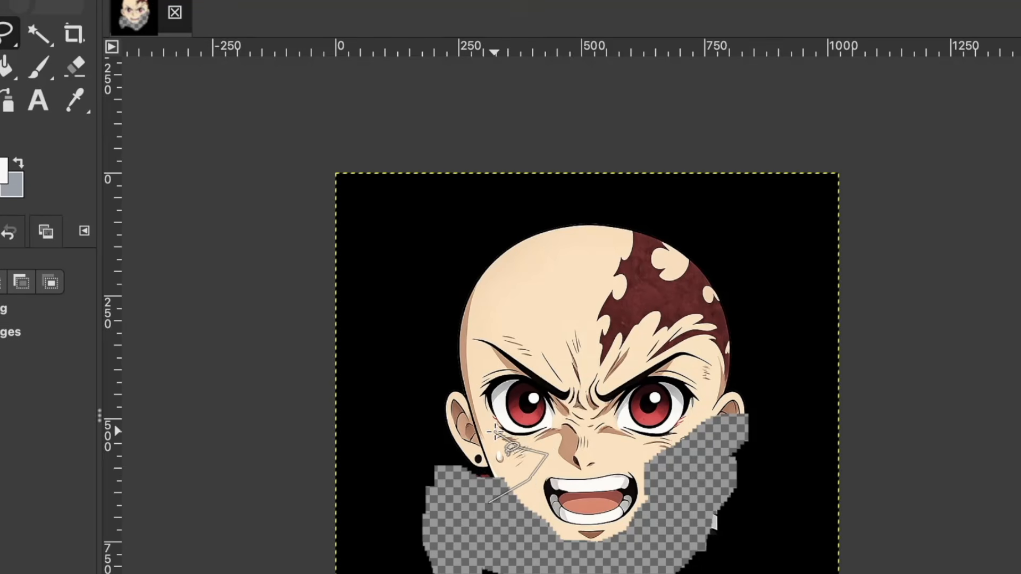
click(487, 503)
key(Delete)
right_click(494, 500)
mouse_move(542, 538)
click(672, 449)
Step: Cut out the bare forehead area beside the red scar using a Free Select outline, and clear the selection
click(458, 259)
click(443, 299)
click(509, 338)
click(593, 368)
click(588, 314)
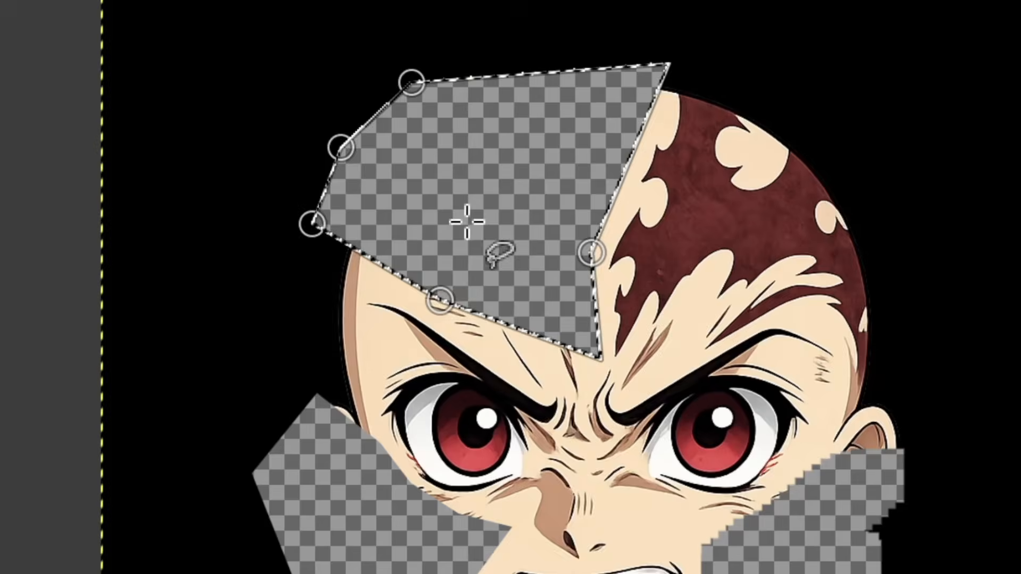
right_click(505, 244)
mouse_move(554, 308)
click(695, 326)
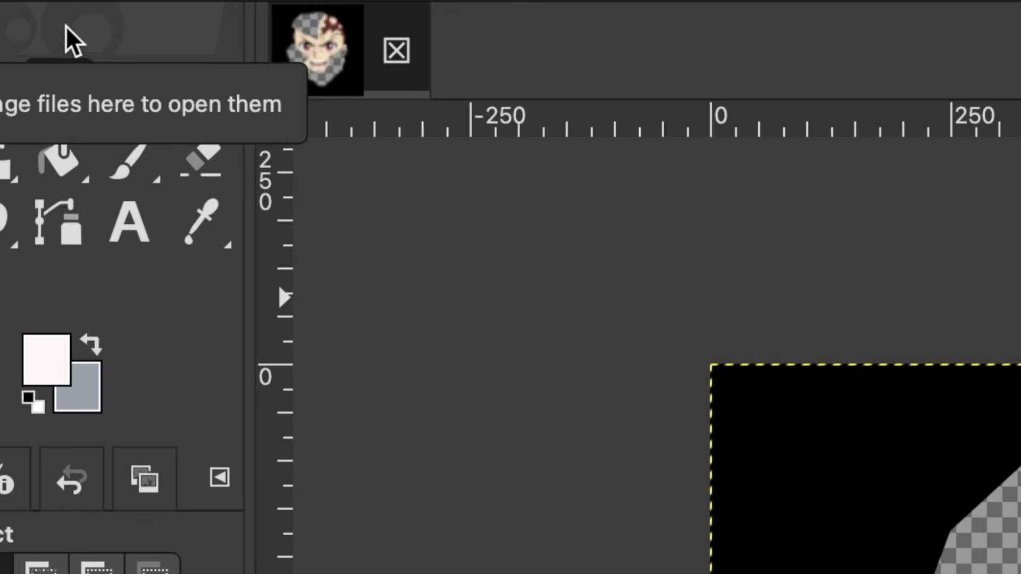
Step: Remove the remaining connected skin-coloured area of the face with Fuzzy Select, and clear the selection
click(91, 52)
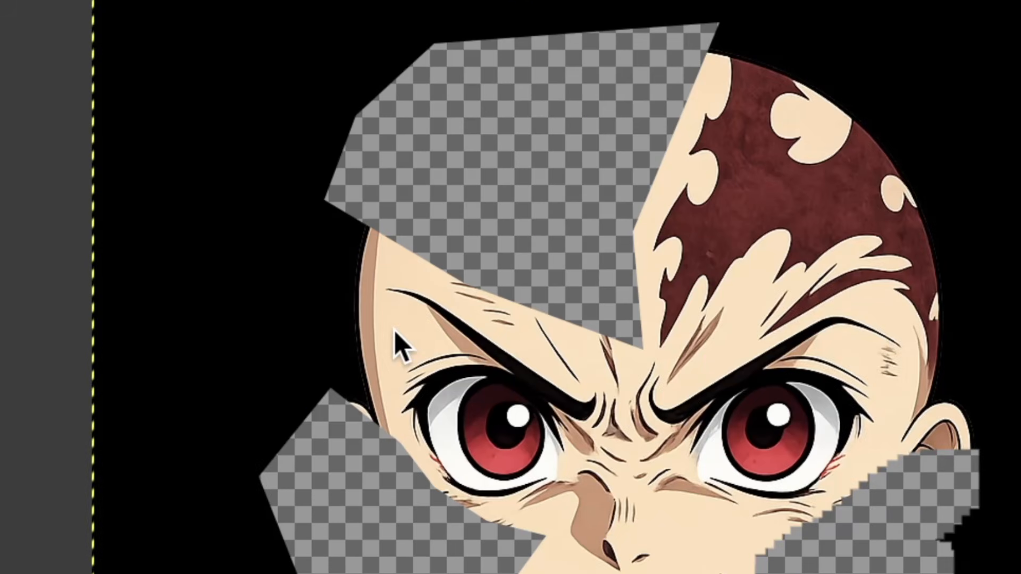
click(409, 292)
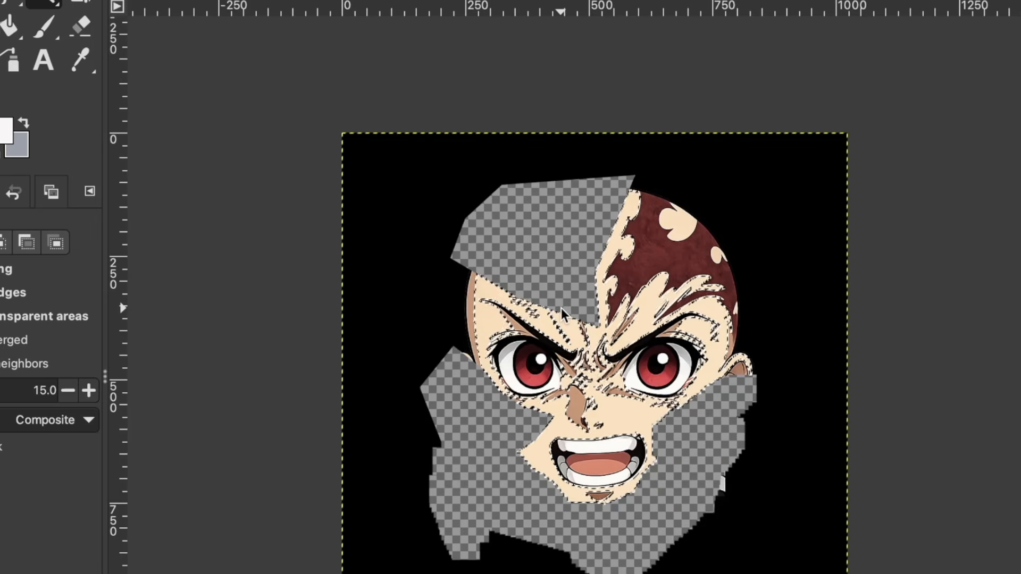
key(Delete)
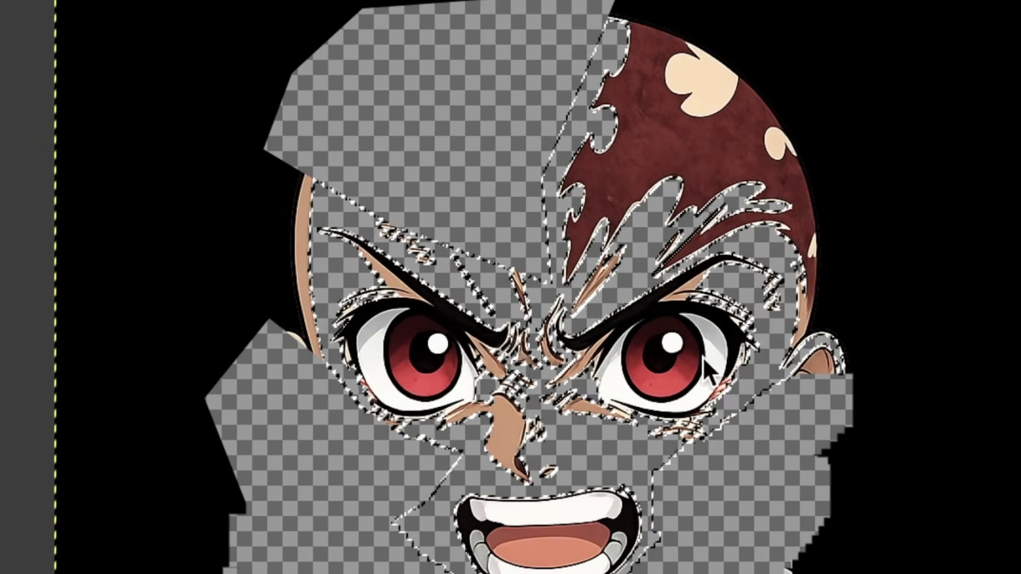
right_click(686, 365)
mouse_move(759, 439)
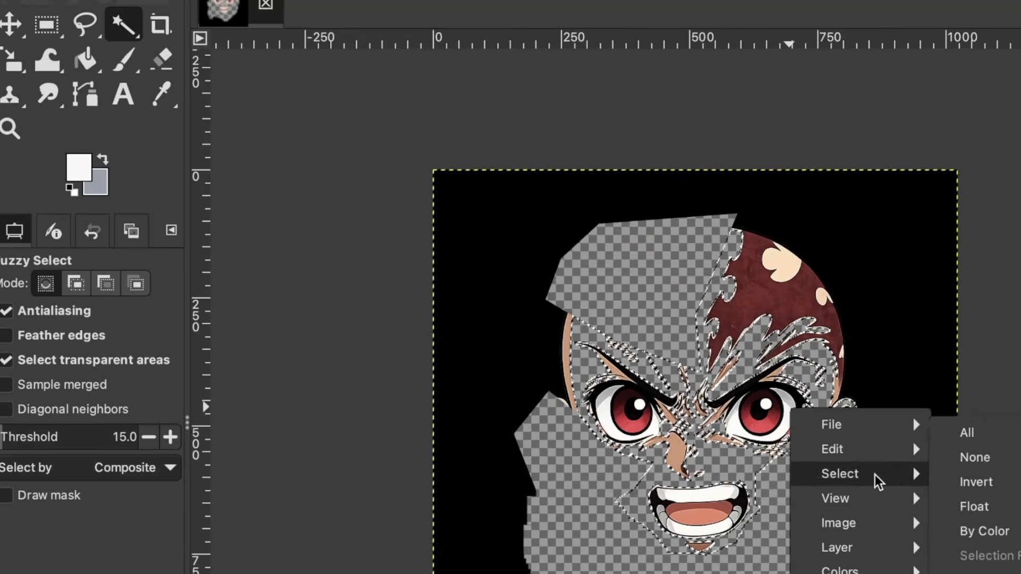
click(974, 456)
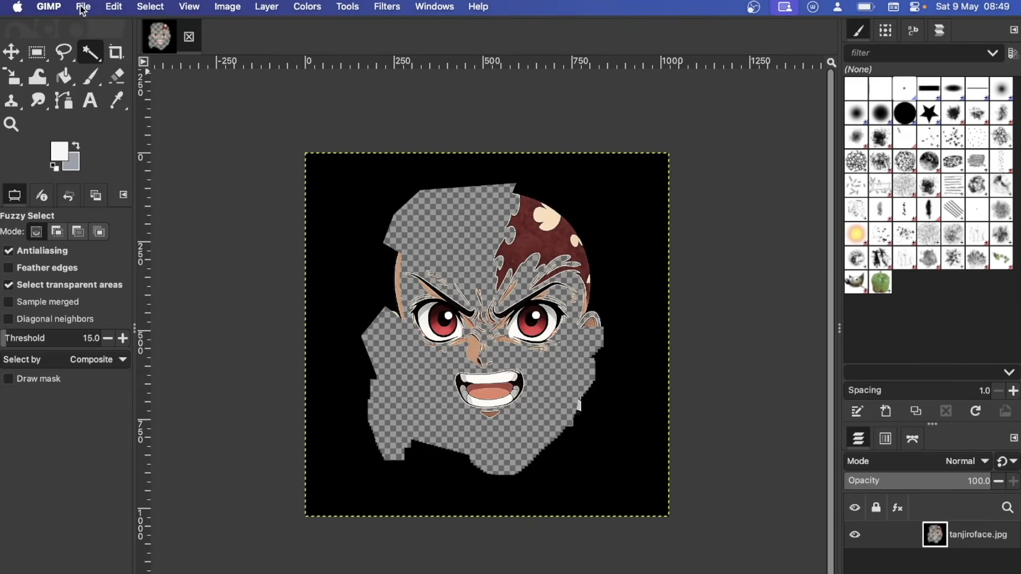
Step: Export the edited face image as test.png to the 0508 folder
click(83, 6)
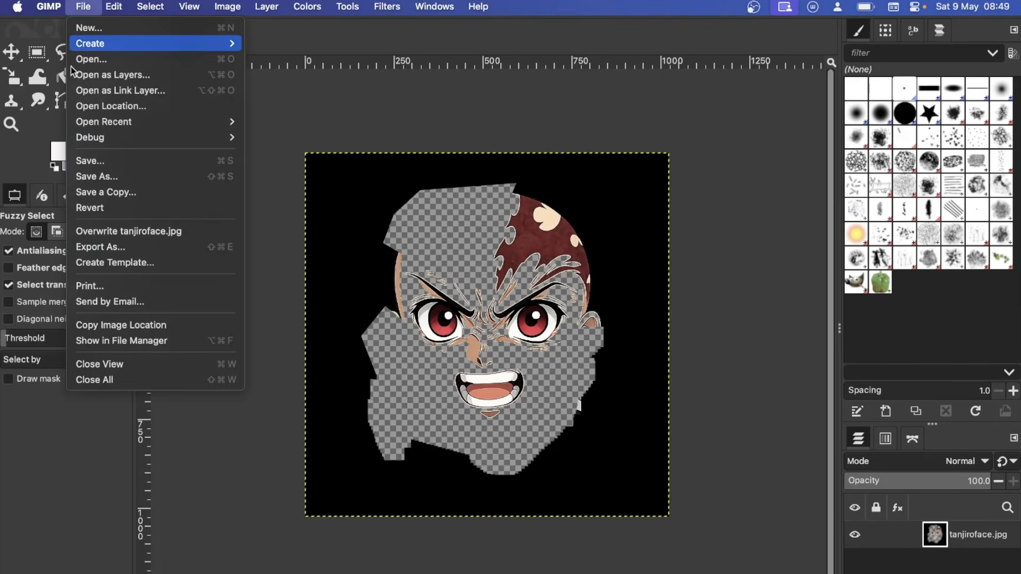
click(81, 248)
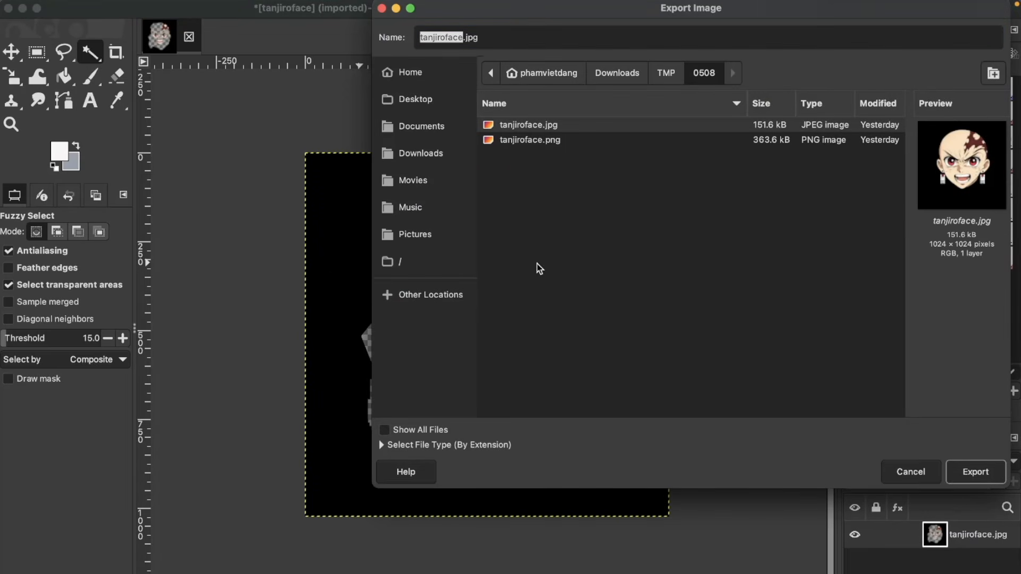
text(test)
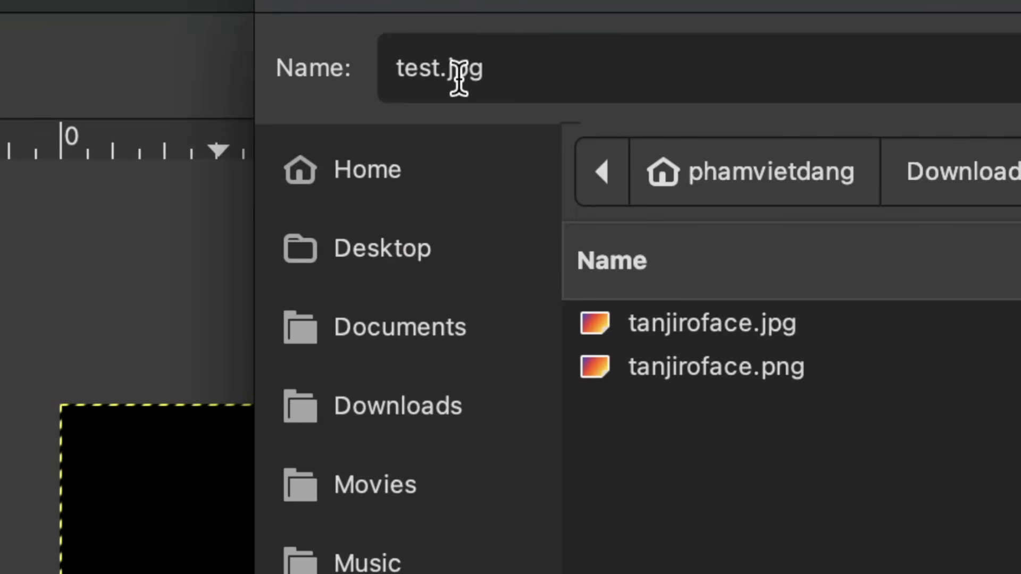
double_click(443, 38)
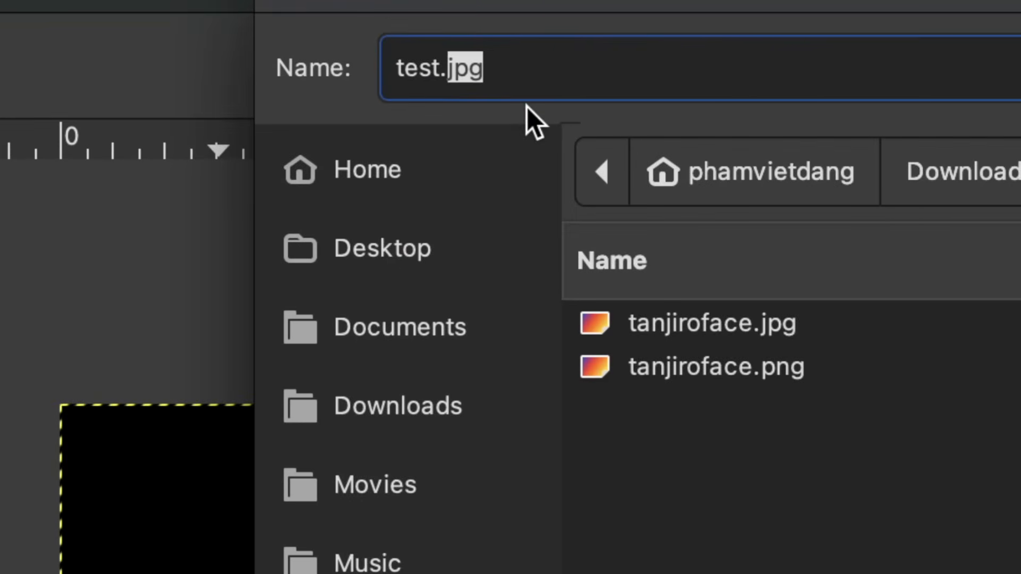
text(png)
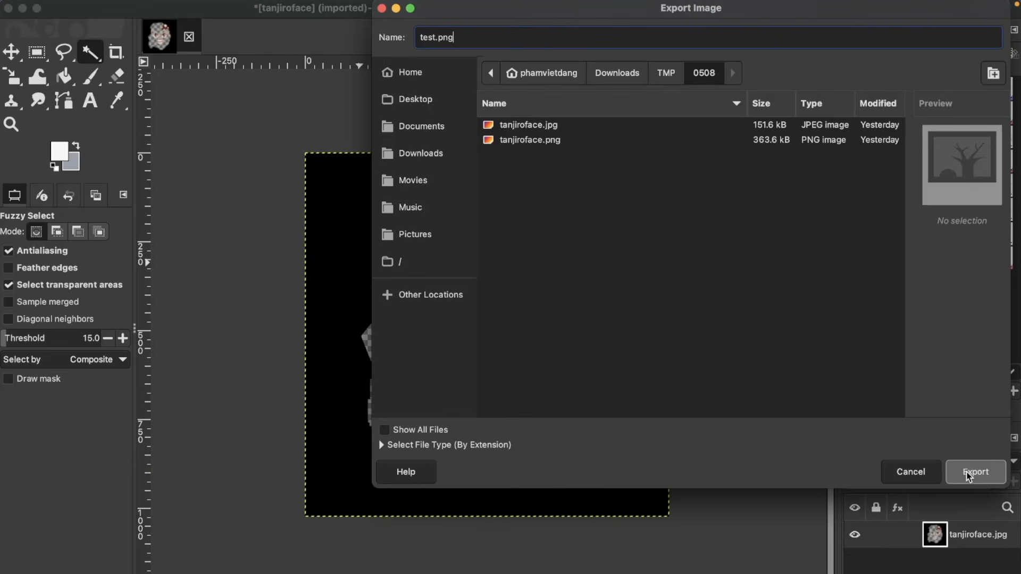
click(969, 474)
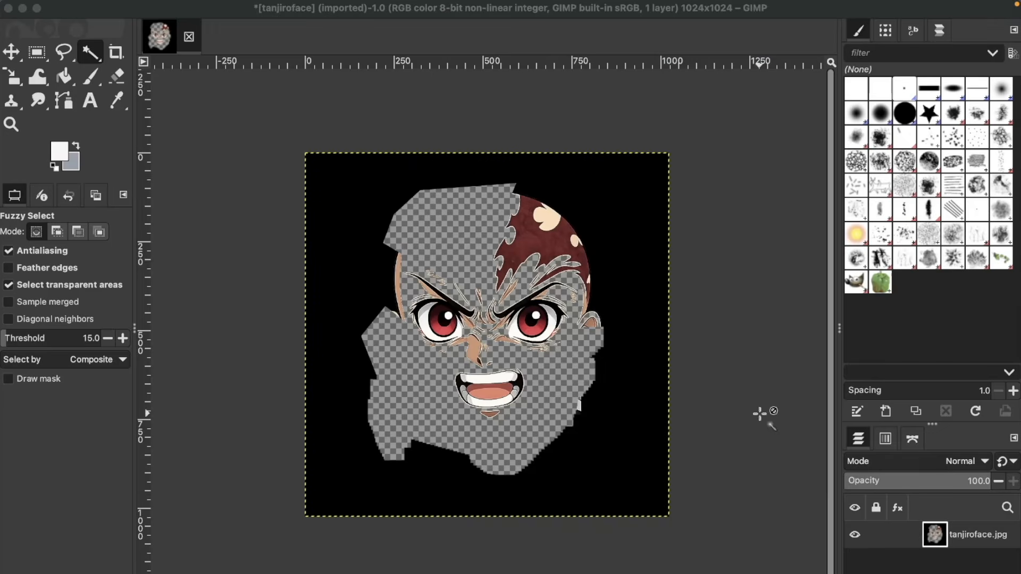
click(337, 352)
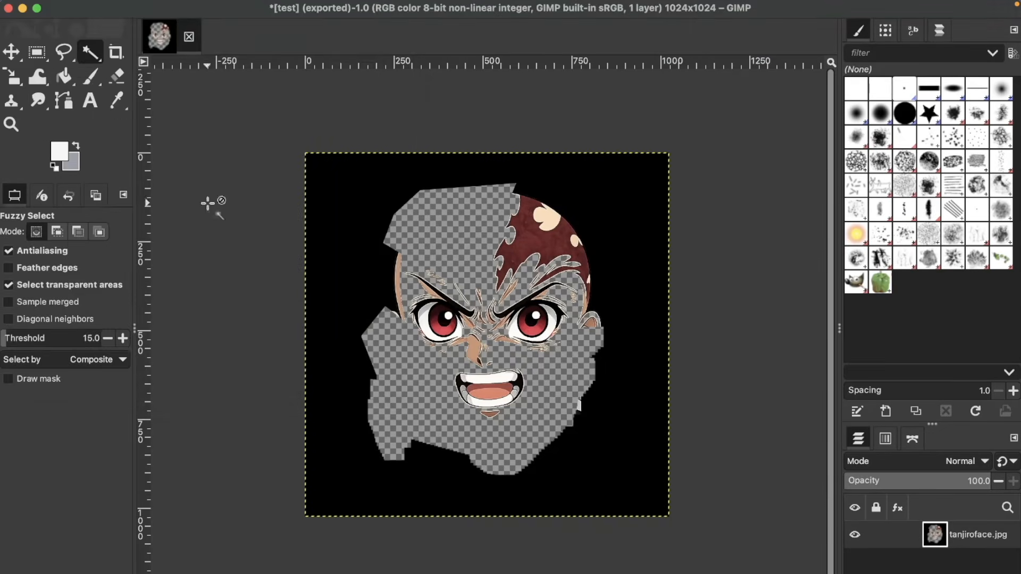
Step: Leave GIMP, preview the finished cut-out tanjiroface image from the 0508 folder, and close the preview
click(23, 8)
click(470, 271)
double_click(435, 163)
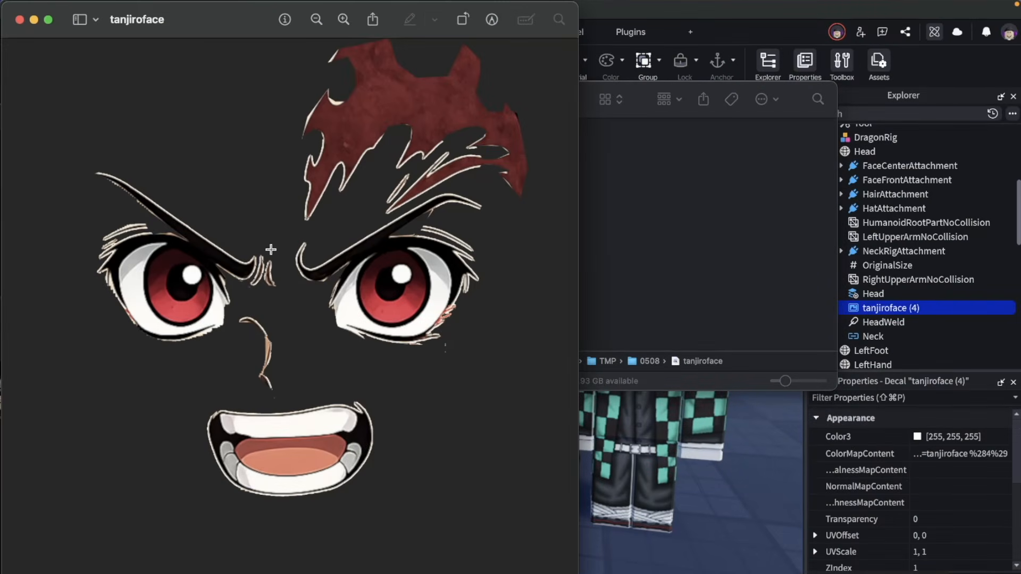
drag(194, 14, 434, 31)
click(260, 36)
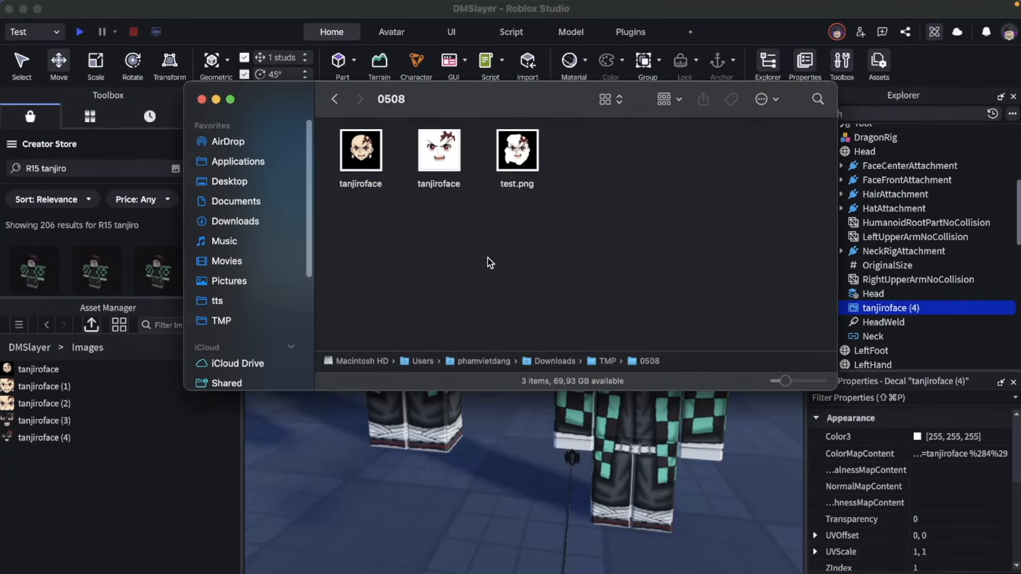
Step: Import test.png from the 0508 folder into Roblox Studio and reload the project's Images folder in the Asset Manager
click(81, 334)
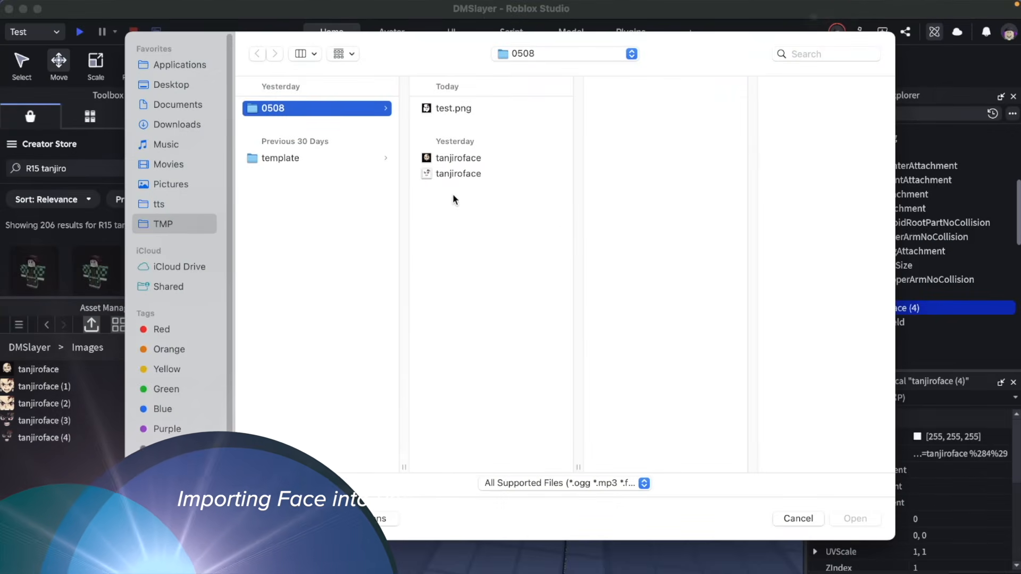
click(441, 109)
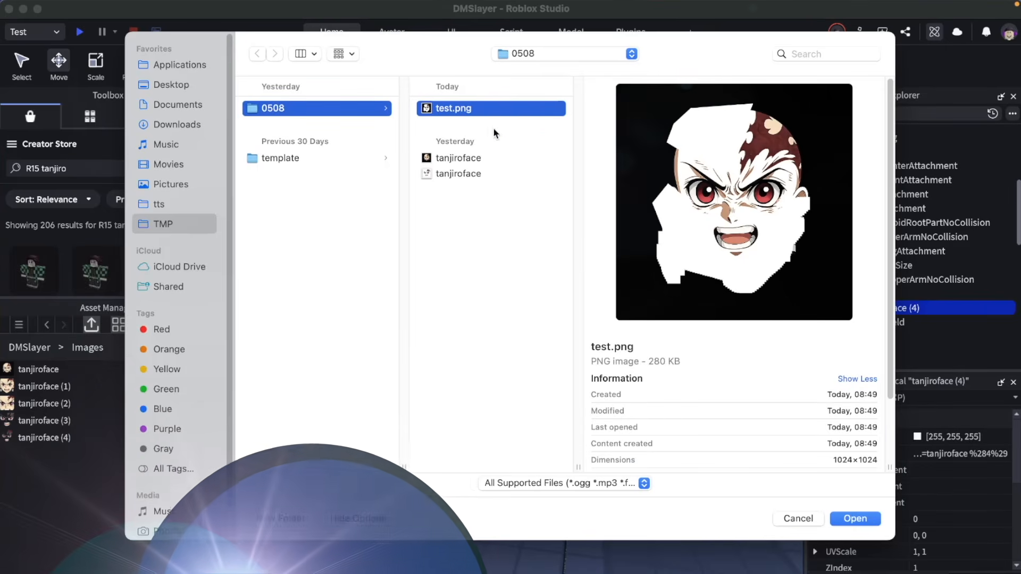
click(854, 518)
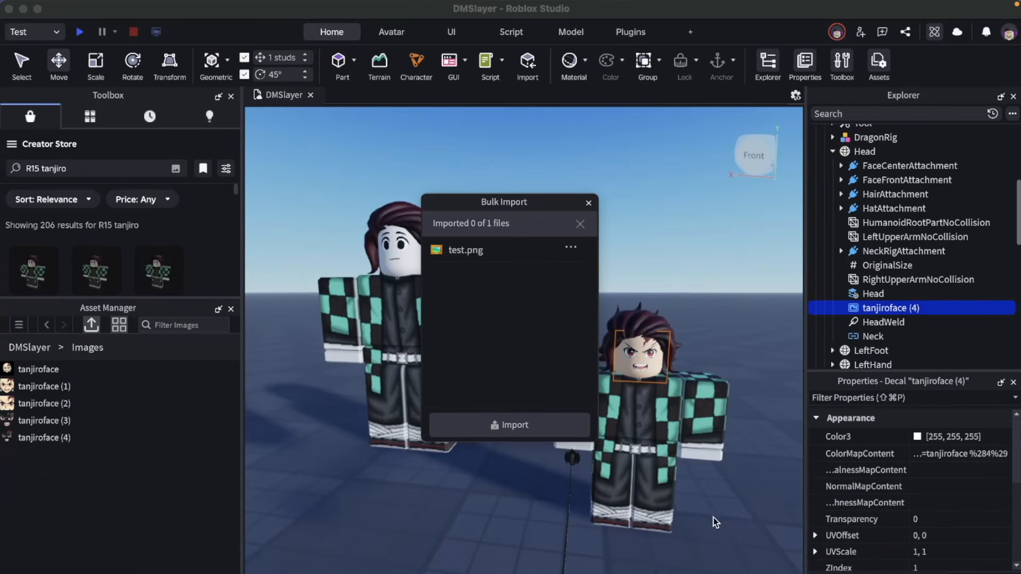
click(588, 203)
click(19, 391)
click(30, 347)
click(27, 386)
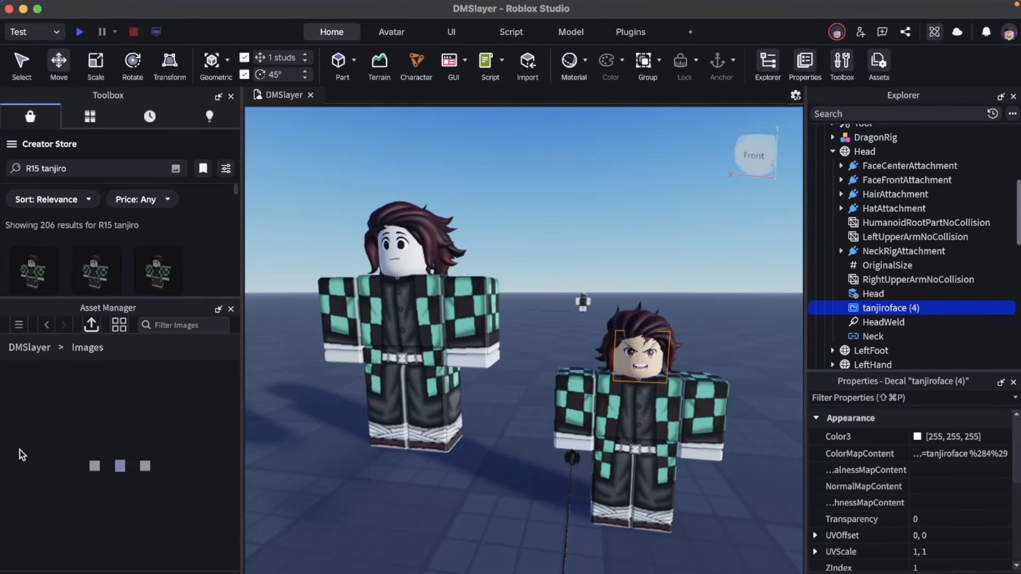
Step: Try to apply the imported test image to the smaller Tanjiro's face
click(881, 319)
click(883, 310)
scroll(893, 423, down, 5)
scroll(899, 522, up, 5)
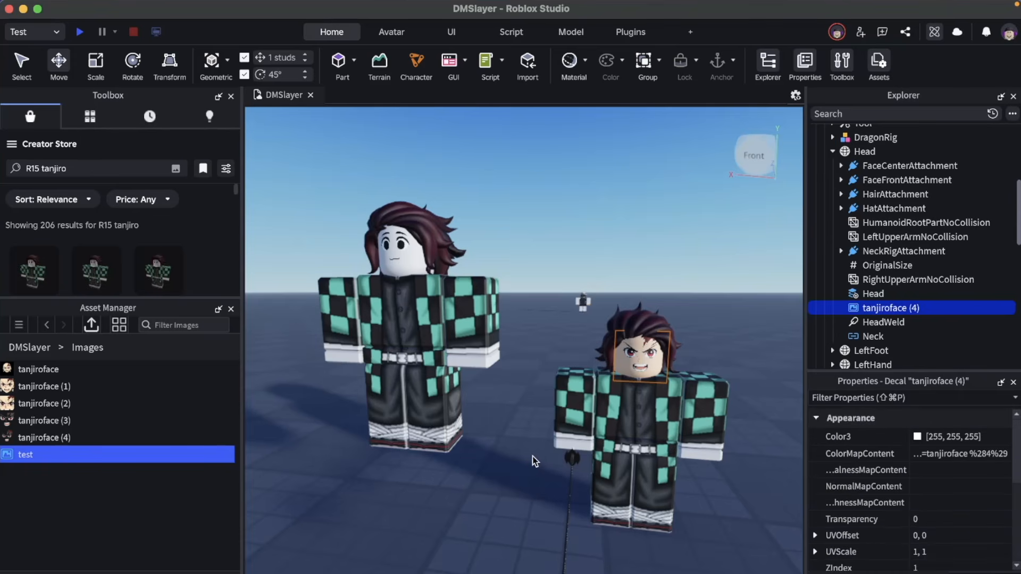
click(928, 519)
click(32, 458)
drag(25, 457, 646, 356)
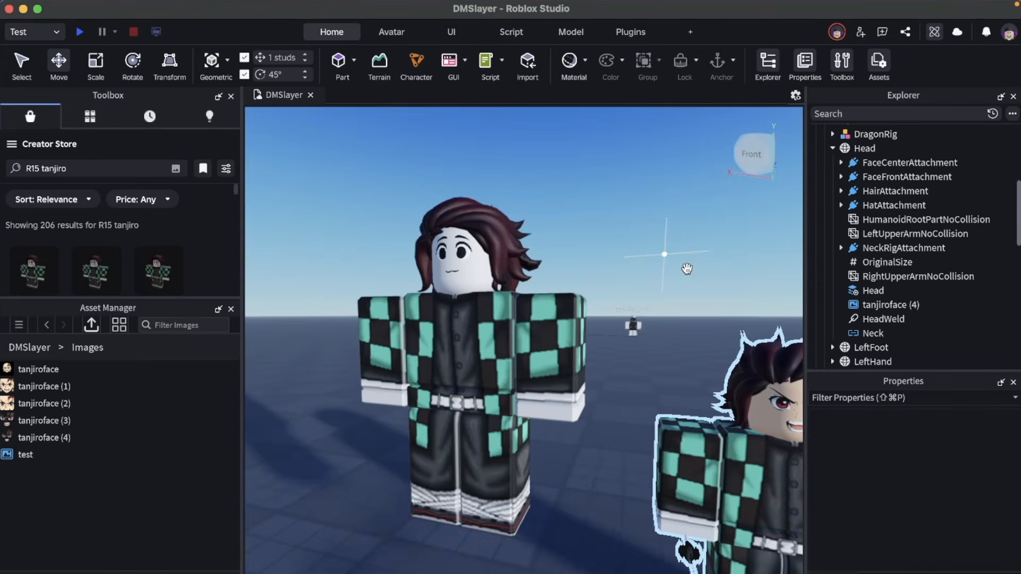
Step: Delete the brow2, face10 and mouth10 decals from the larger character's Head
right_drag(688, 269, 688, 269)
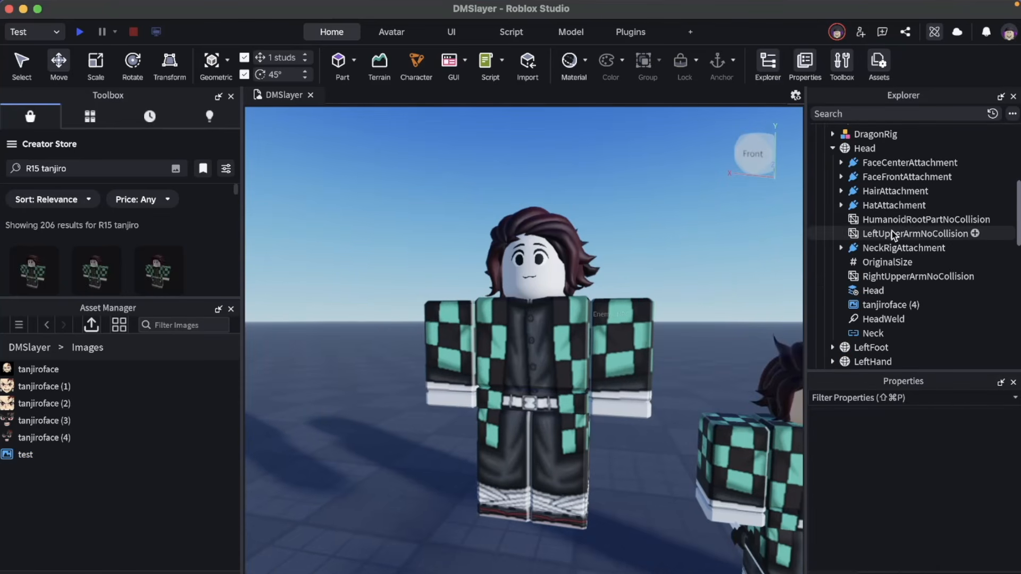
scroll(892, 231, up, 5)
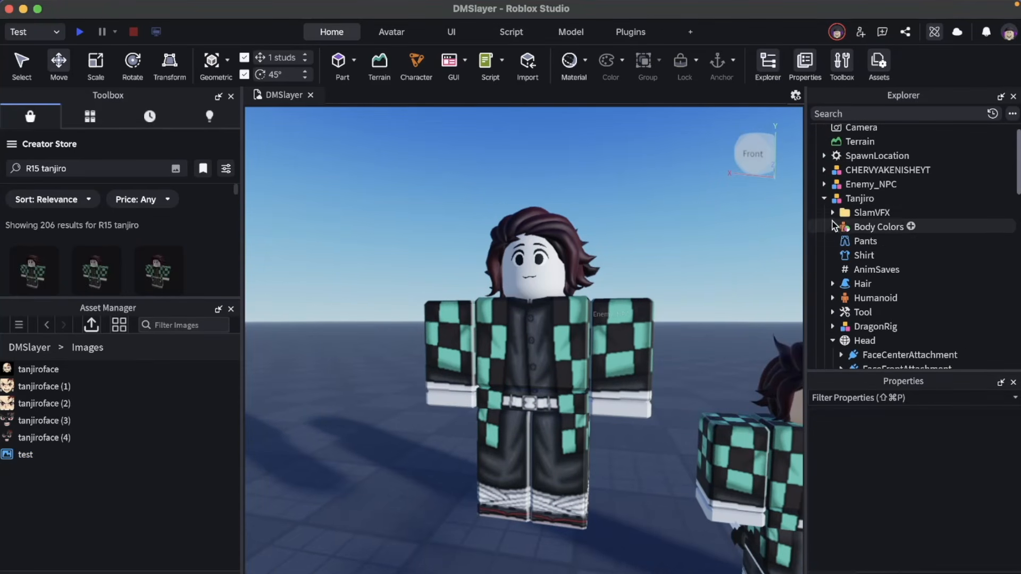
click(824, 198)
click(824, 169)
scroll(876, 184, down, 5)
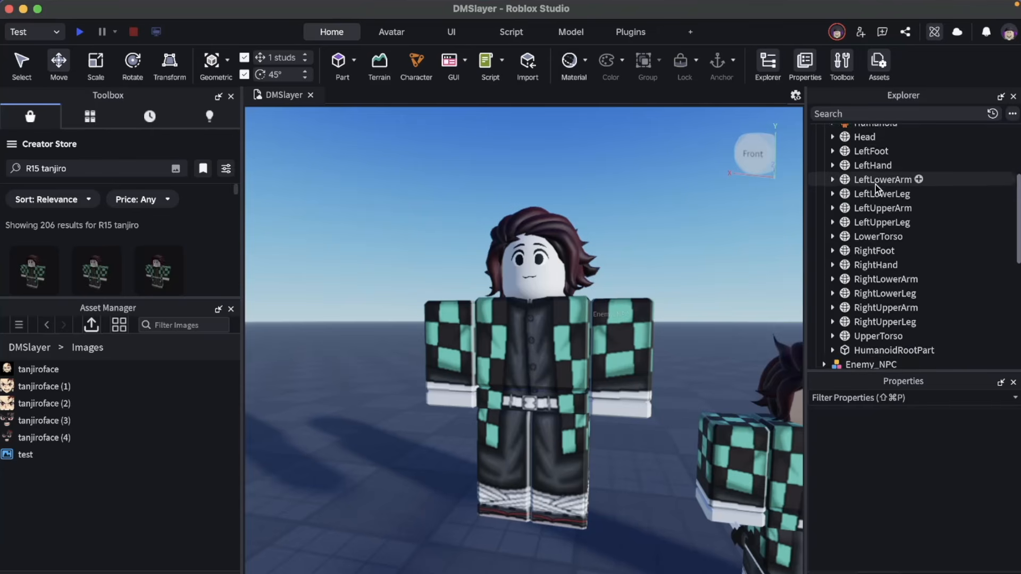
scroll(829, 196, up, 3)
click(832, 198)
scroll(902, 255, down, 3)
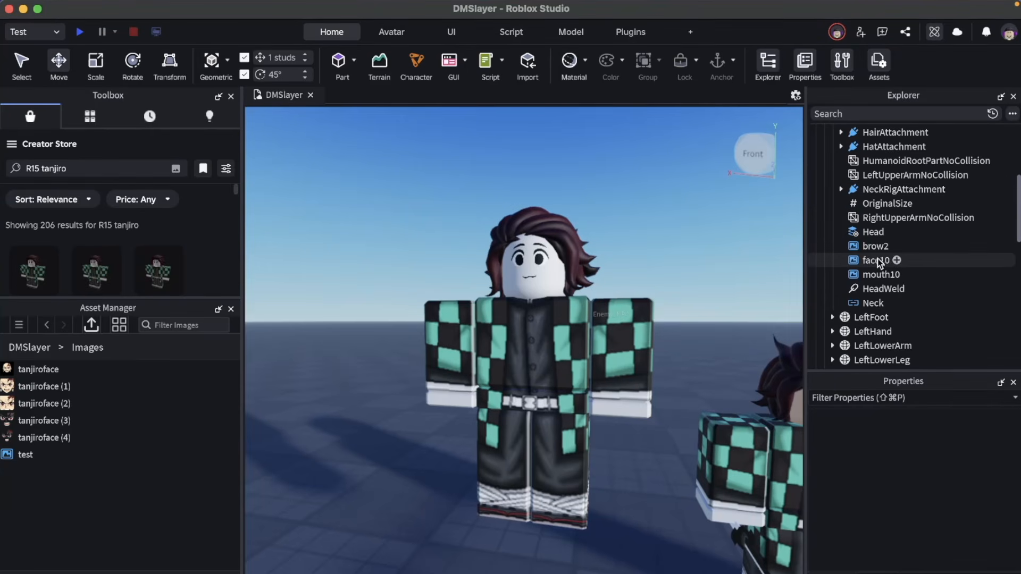
click(875, 247)
shift+click(883, 275)
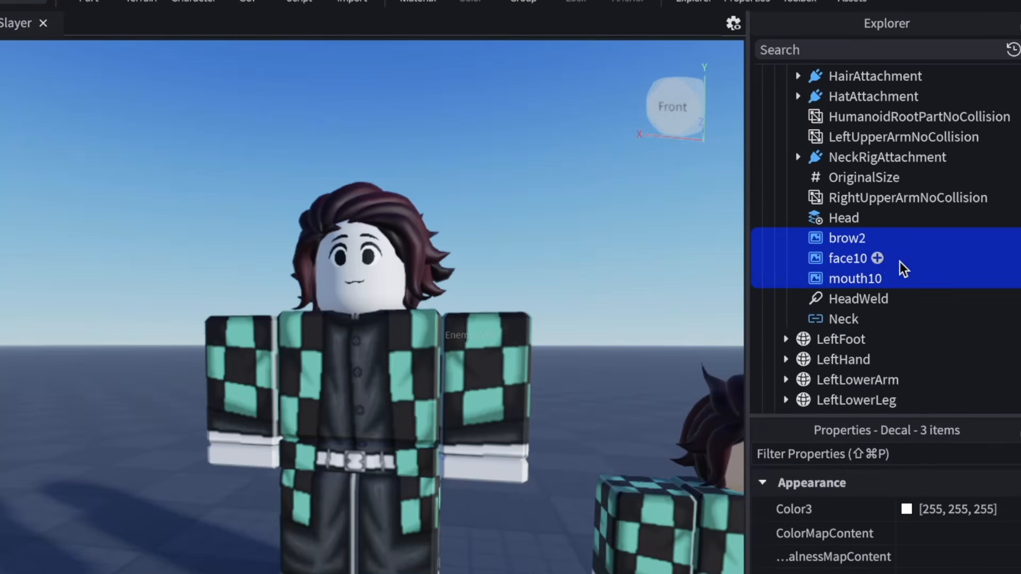
right_click(916, 269)
click(946, 380)
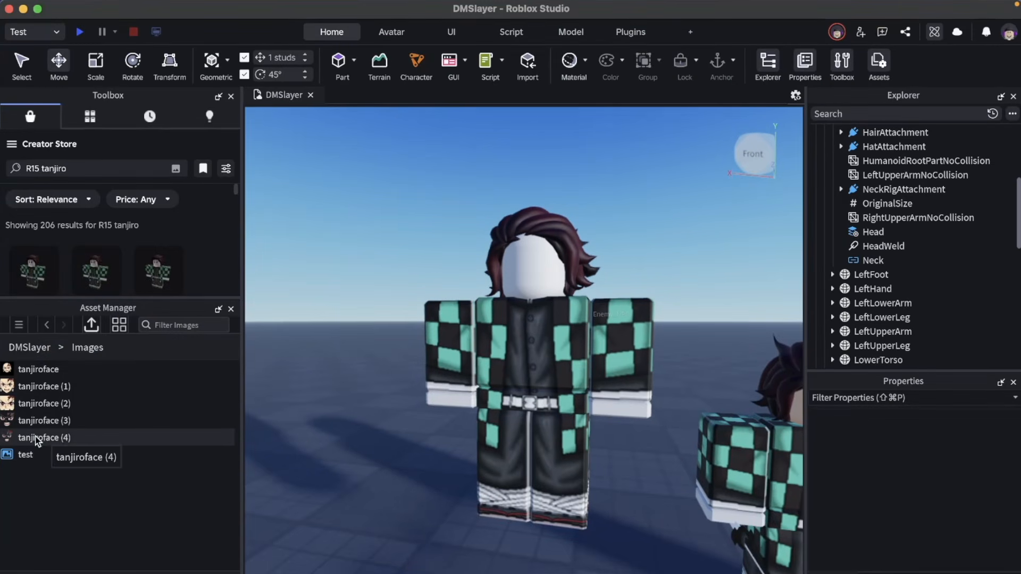
Step: Apply the tanjiroface (4) image to the larger character's blank head and check the face in the viewport
drag(37, 440, 532, 301)
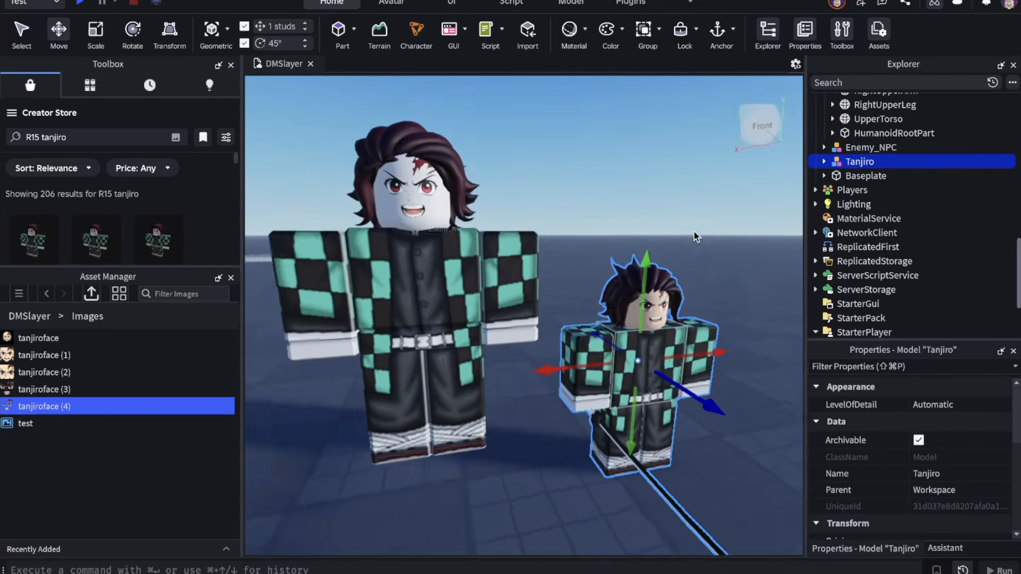
right_drag(695, 232, 694, 231)
right_drag(698, 234, 694, 231)
scroll(694, 231, up, 3)
scroll(693, 231, up, 3)
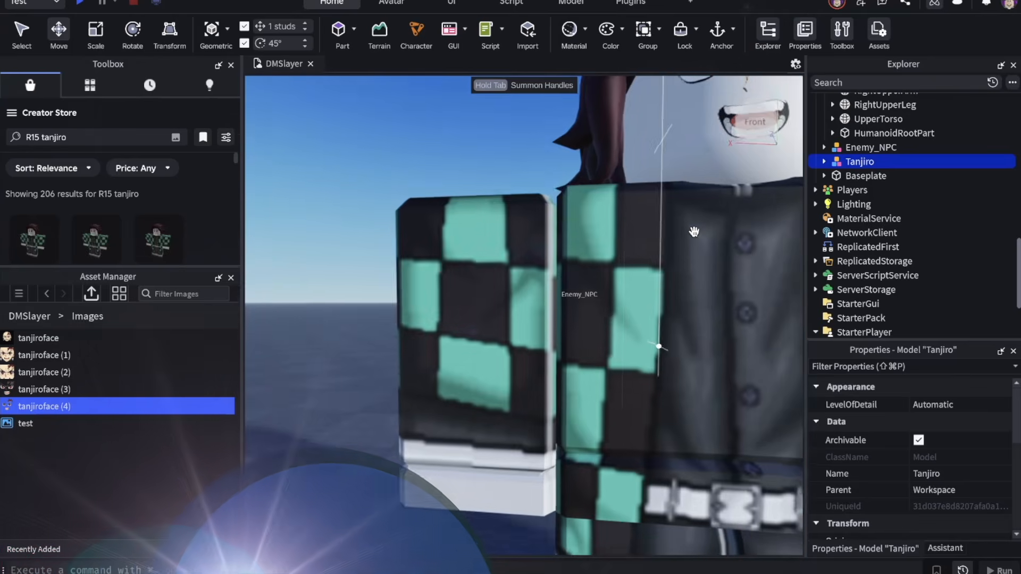
scroll(694, 230, down, 5)
scroll(694, 231, up, 4)
scroll(694, 231, down, 4)
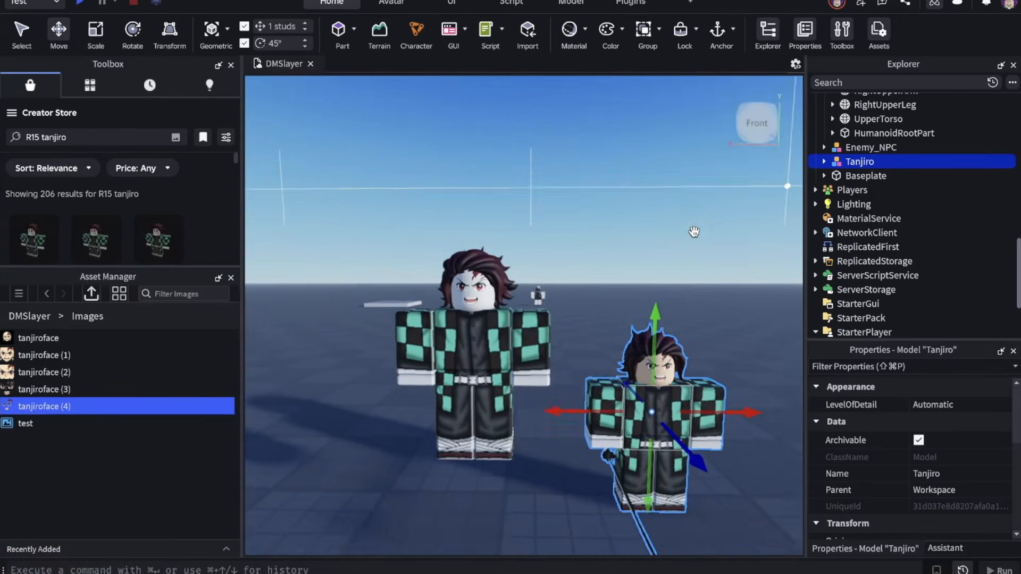
Step: Set the BrickColor of the larger character's Head to a light skin tone
scroll(695, 232, up, 3)
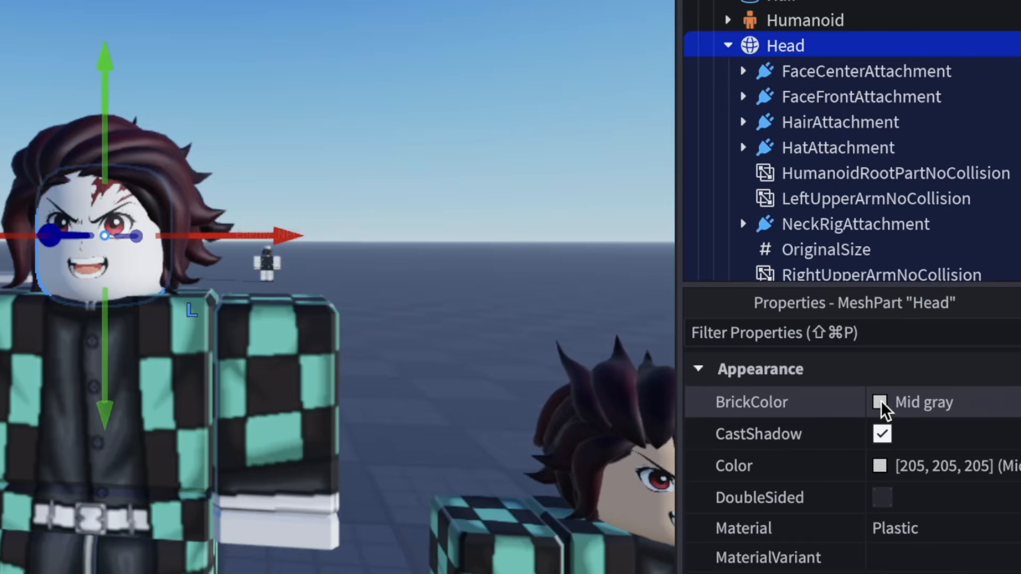
click(881, 404)
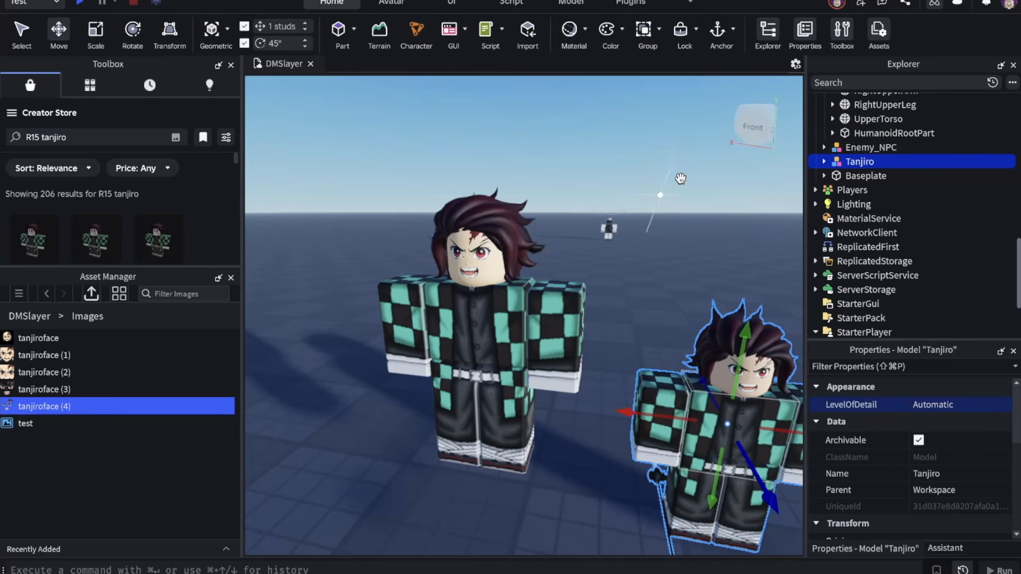
Step: Examine the smaller Tanjiro model and the sword in its hand up close
right_drag(656, 330, 655, 324)
scroll(656, 328, up, 4)
scroll(656, 328, down, 4)
scroll(656, 329, up, 3)
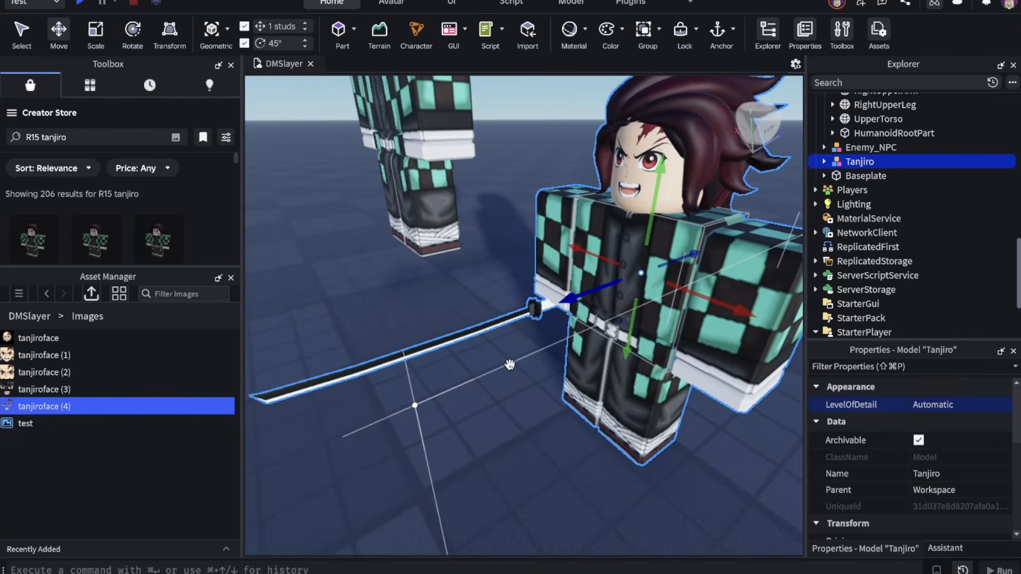
scroll(510, 364, up, 2)
Step: Search the Creator Store for "Demon Slayer Kit" and insert the free Demon slayer kit into the place
text(Demon Slayer Kit)
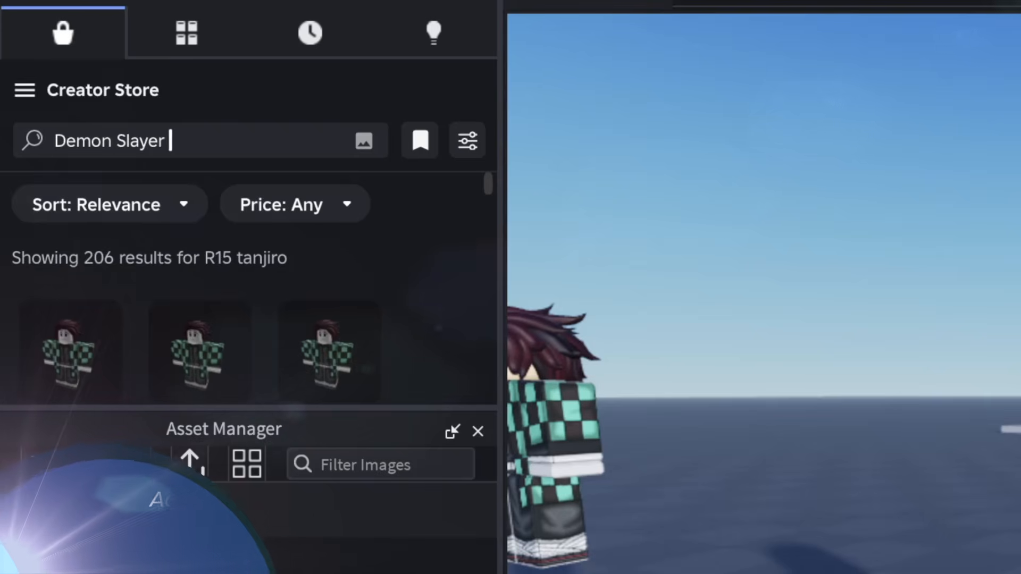
key(Return)
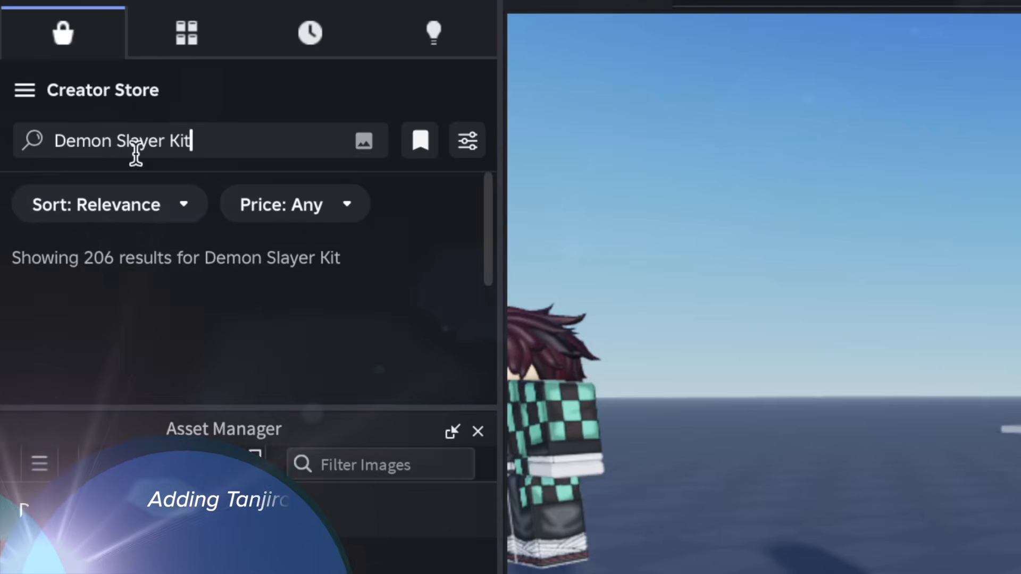
click(452, 431)
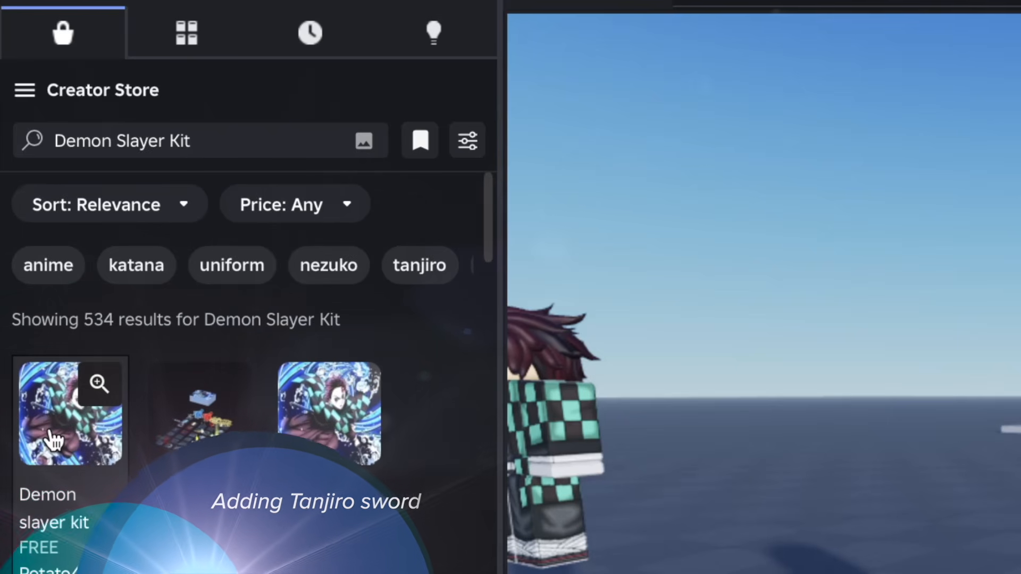
click(53, 441)
Step: Find the upright sword beside the white heads in the inserted kit and copy its Model
right_drag(636, 330, 637, 331)
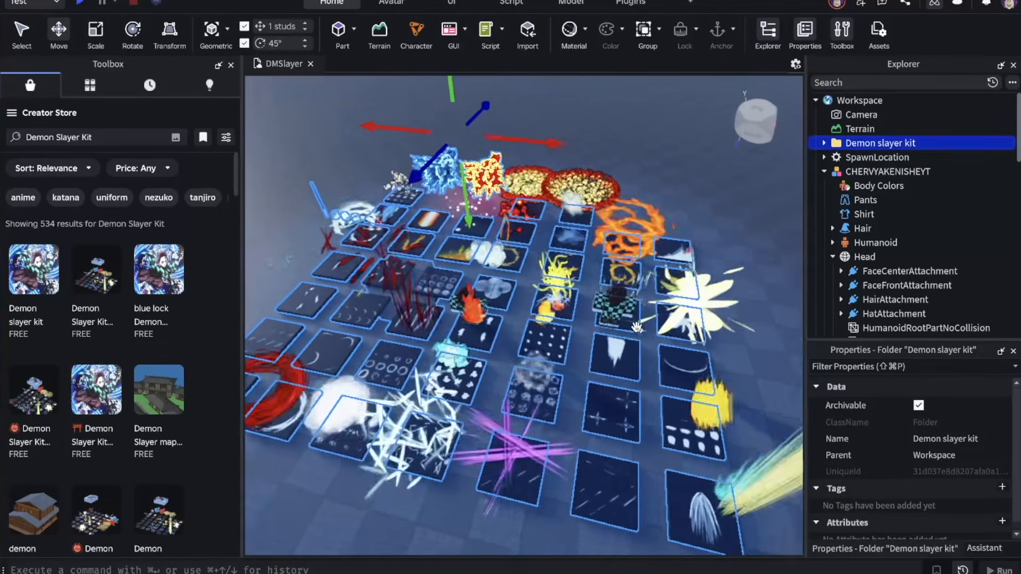
scroll(637, 327, down, 5)
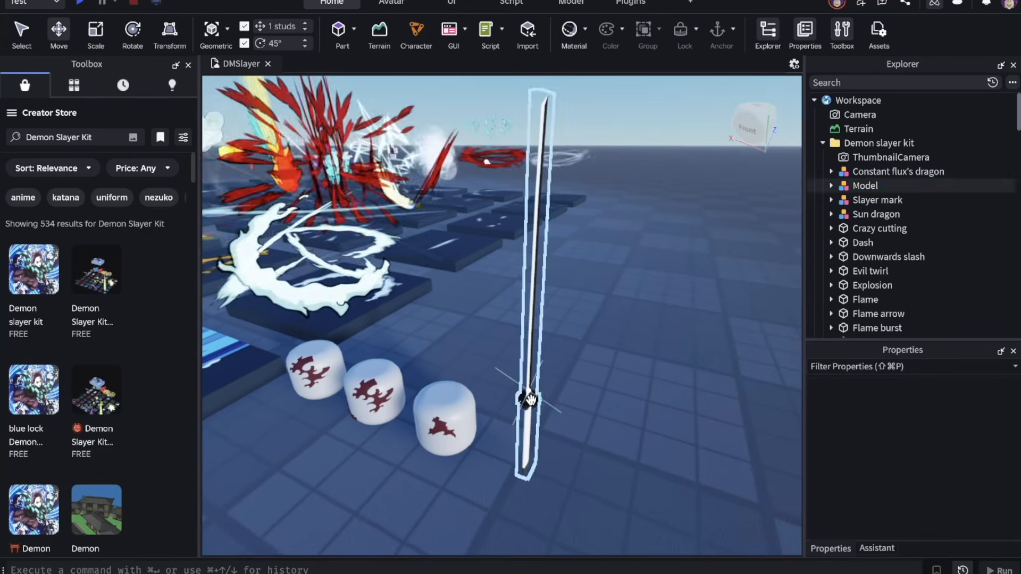
click(461, 330)
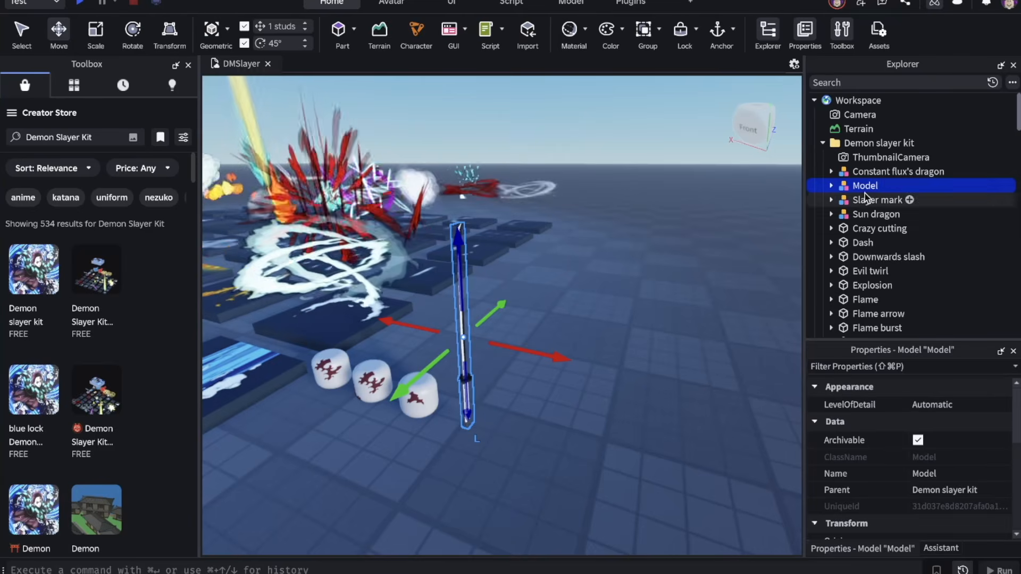
right_click(864, 189)
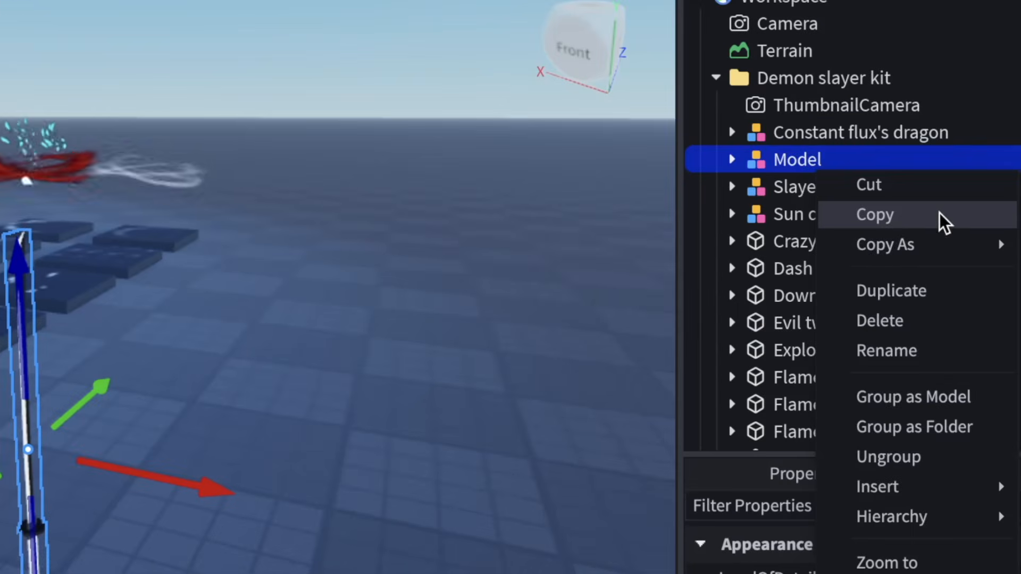
click(939, 213)
Step: Add a Tool object inside the larger Tanjiro character's model
click(488, 303)
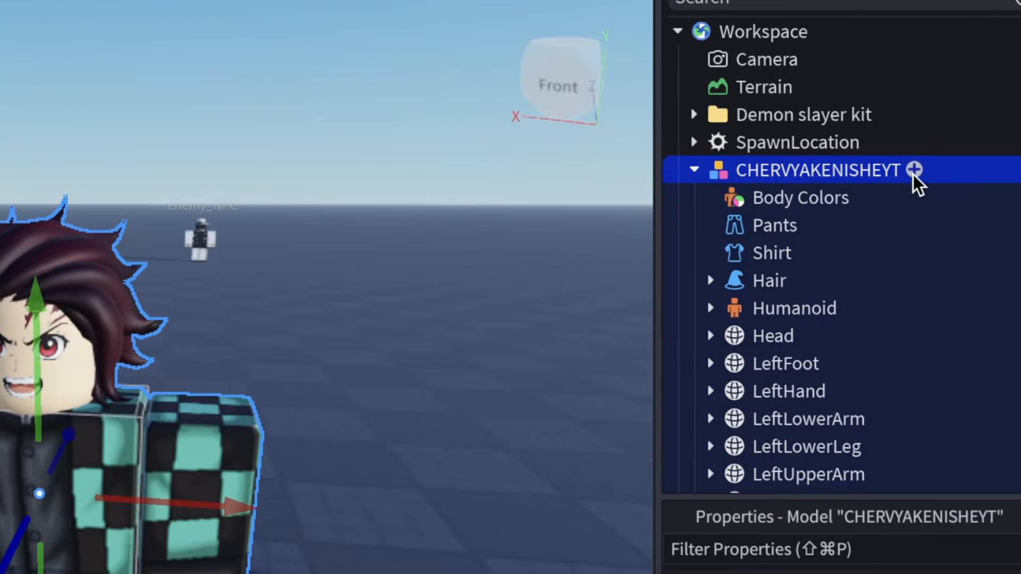
click(915, 170)
text(tool)
click(660, 242)
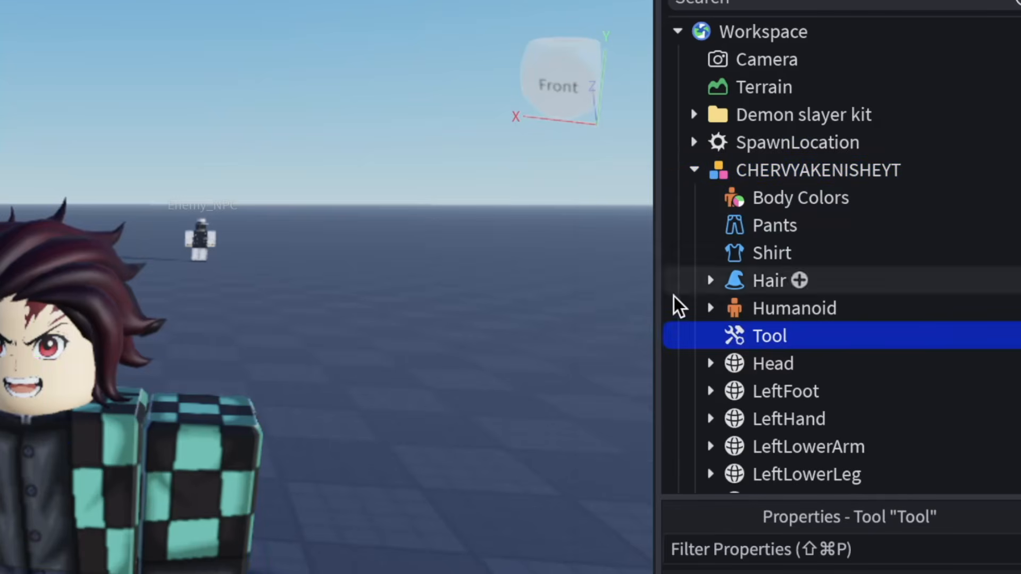
Step: Paste the copied sword Model into the character's new Tool and focus the view on it
right_click(778, 343)
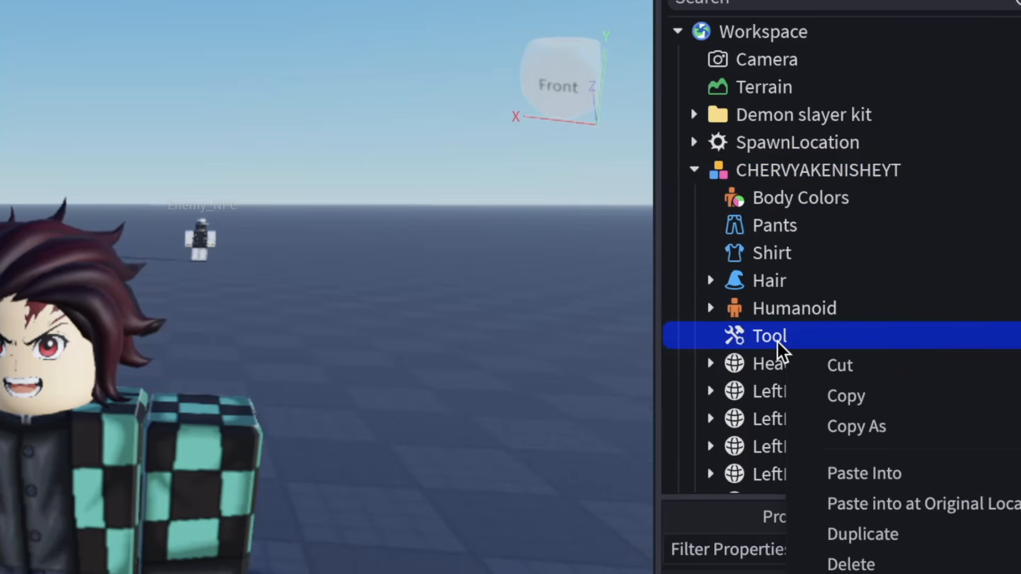
click(873, 474)
key(f)
Step: Move the sword's Handle out of its Model directly under the Tool and delete the empty Model
click(728, 364)
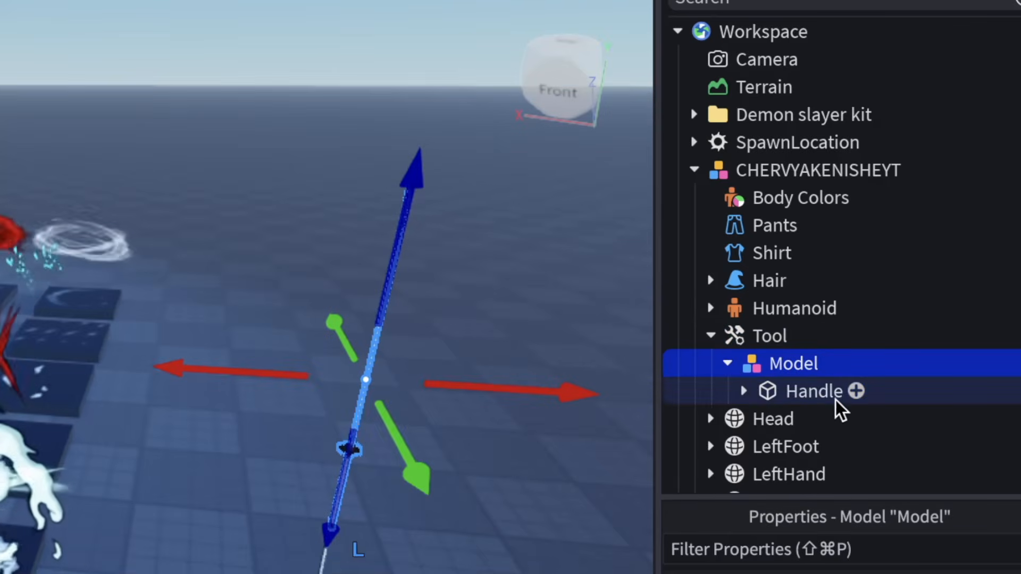
click(851, 400)
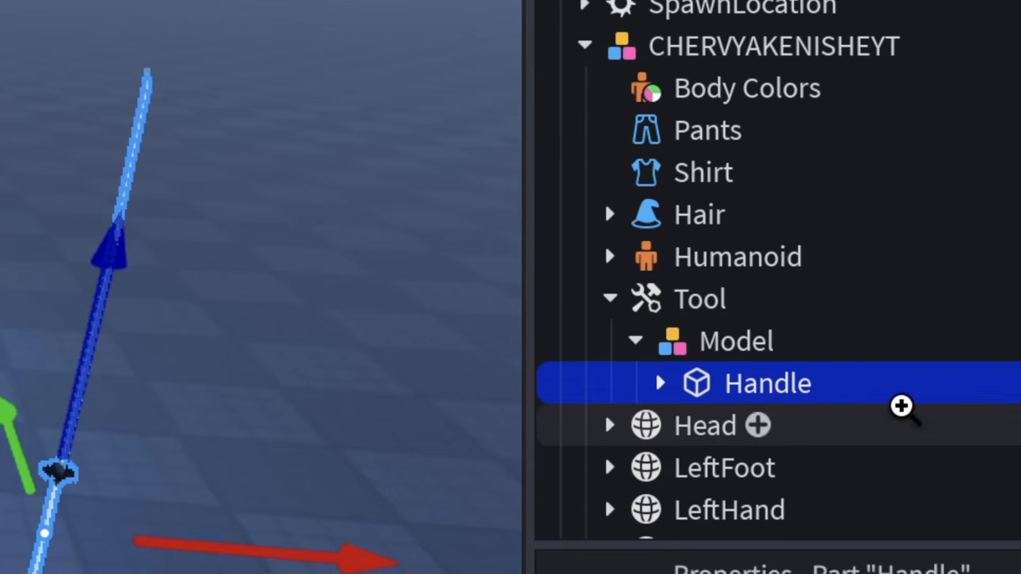
drag(902, 405, 716, 313)
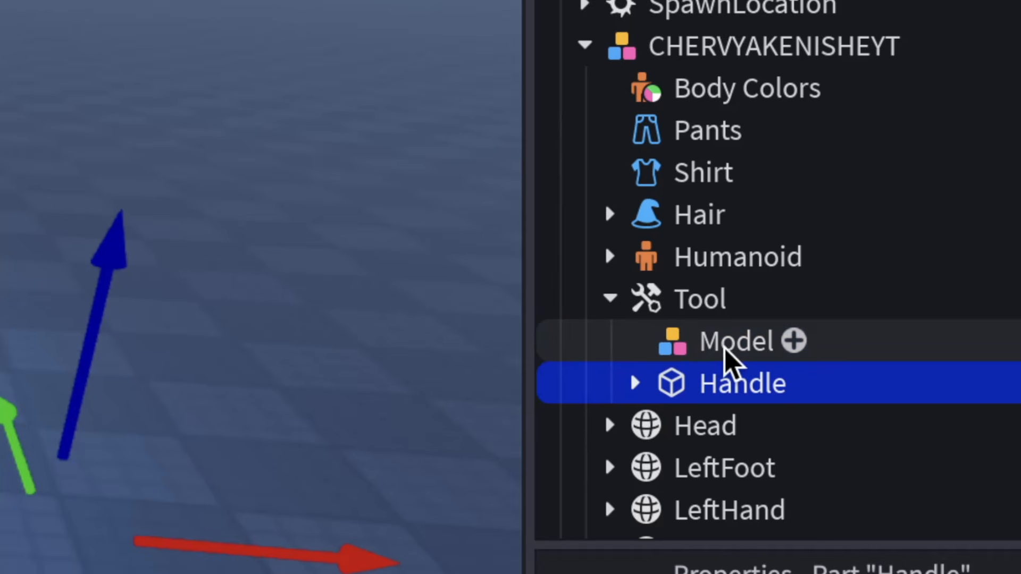
click(727, 348)
right_click(732, 350)
click(807, 564)
Step: Examine where the sword Handle sits relative to the larger character's hand
click(723, 342)
key(f)
scroll(496, 360, down, 5)
key(w)
key(a)
right_drag(496, 360, 497, 360)
scroll(497, 364, down, 5)
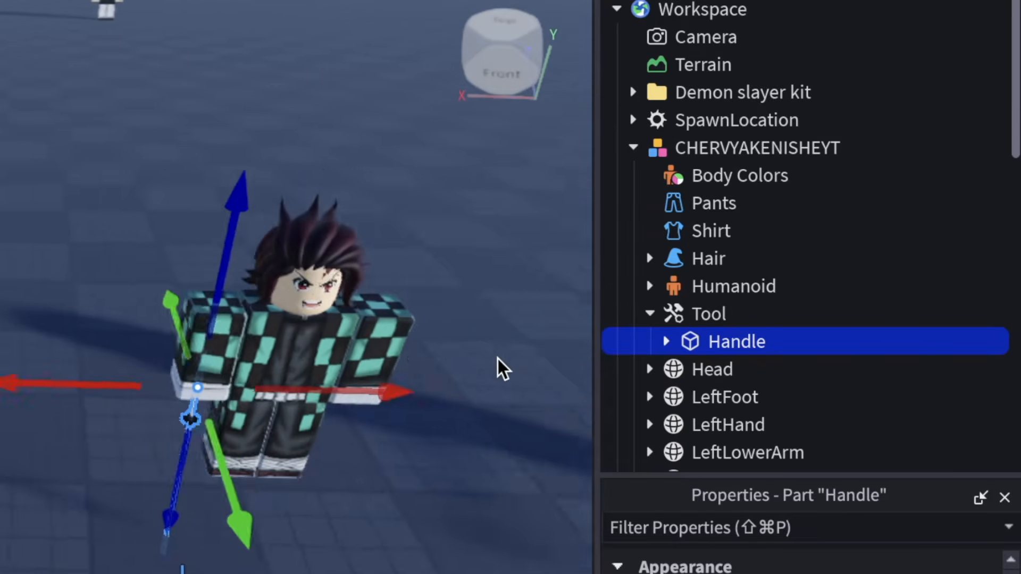
click(713, 317)
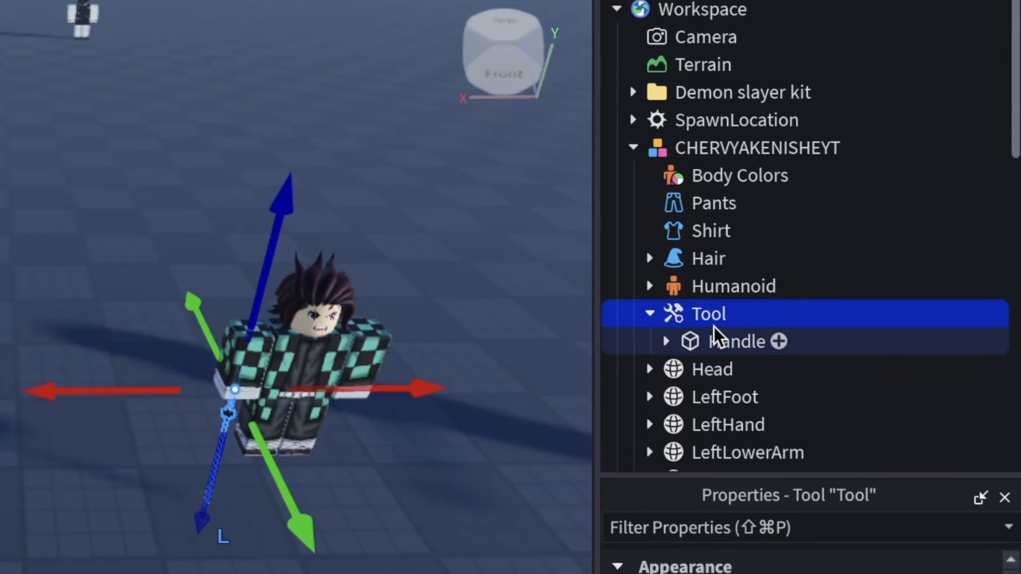
click(505, 274)
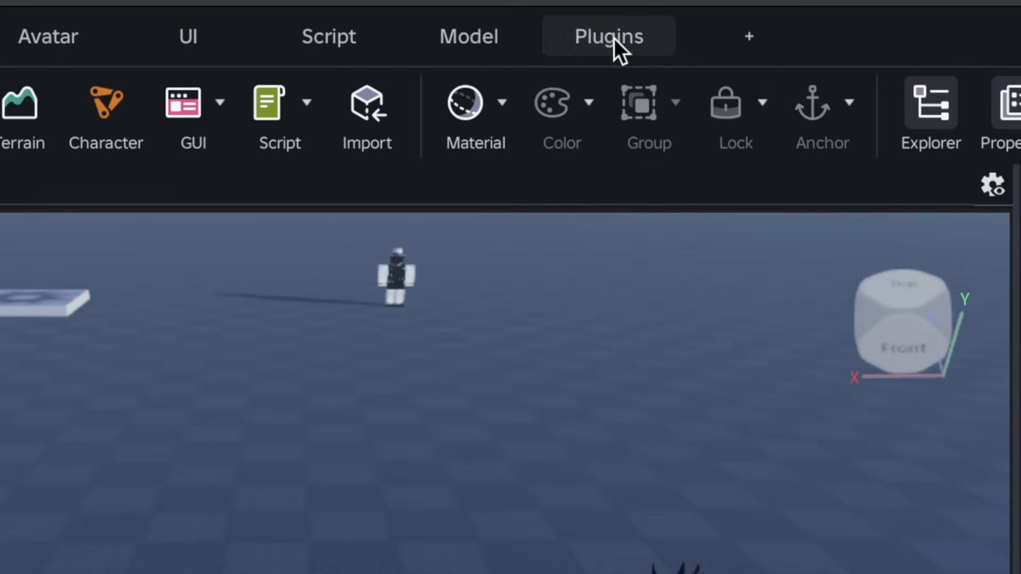
Step: Show the installed plugins and search the Creator Store for "tool grip editor"
click(612, 37)
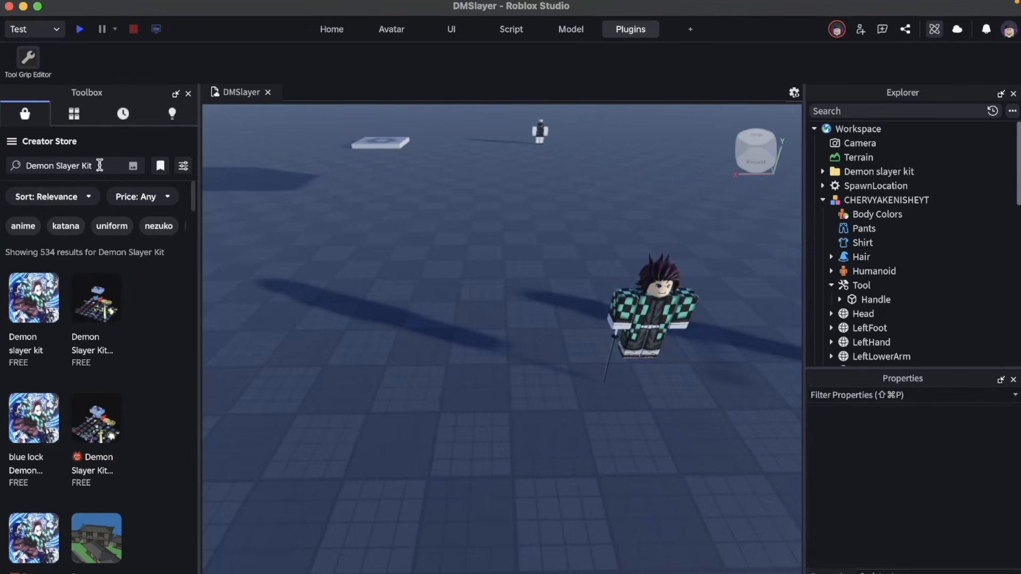
click(8, 164)
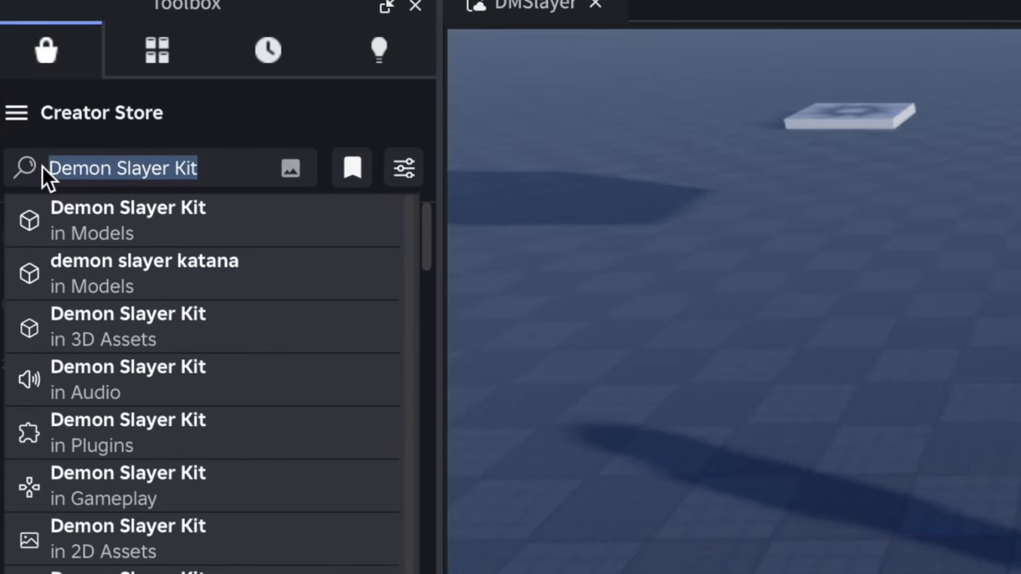
text(tool grip editor)
key(Return)
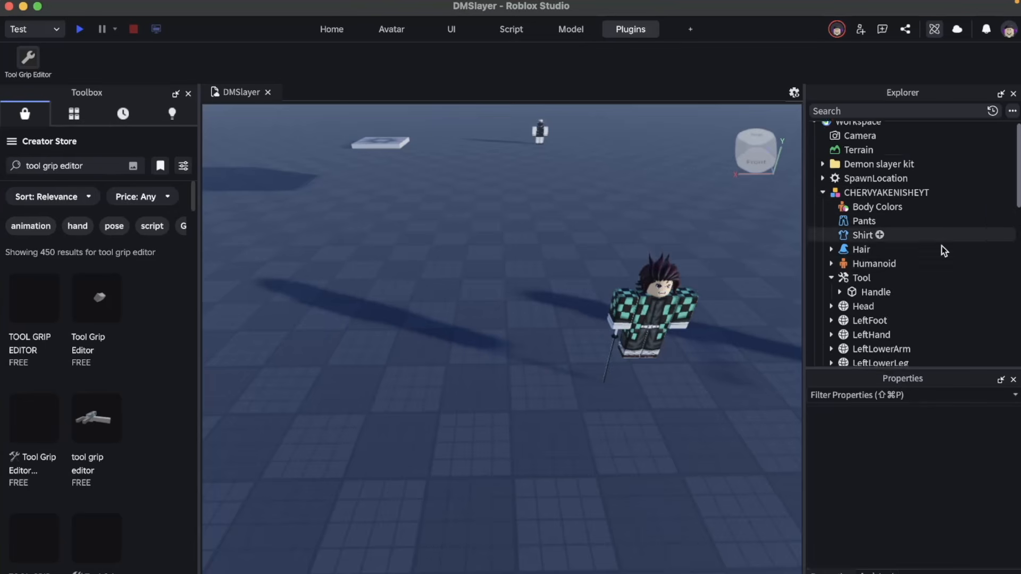
Step: Rotate the grip of the larger character's Tool in the Tool Grip Editor until the blade points straight up on the preview dummy
scroll(862, 243, down, 2)
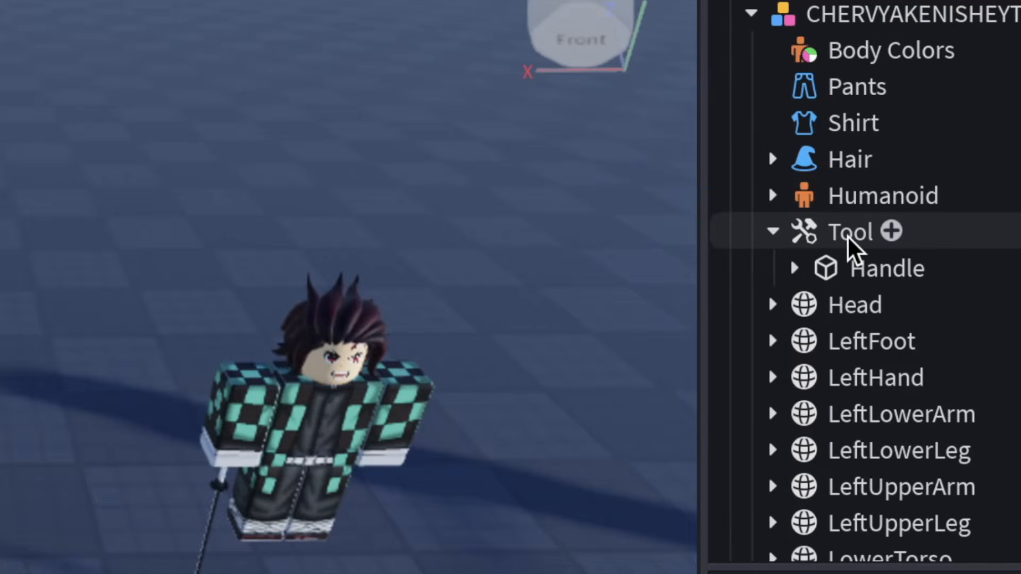
click(862, 238)
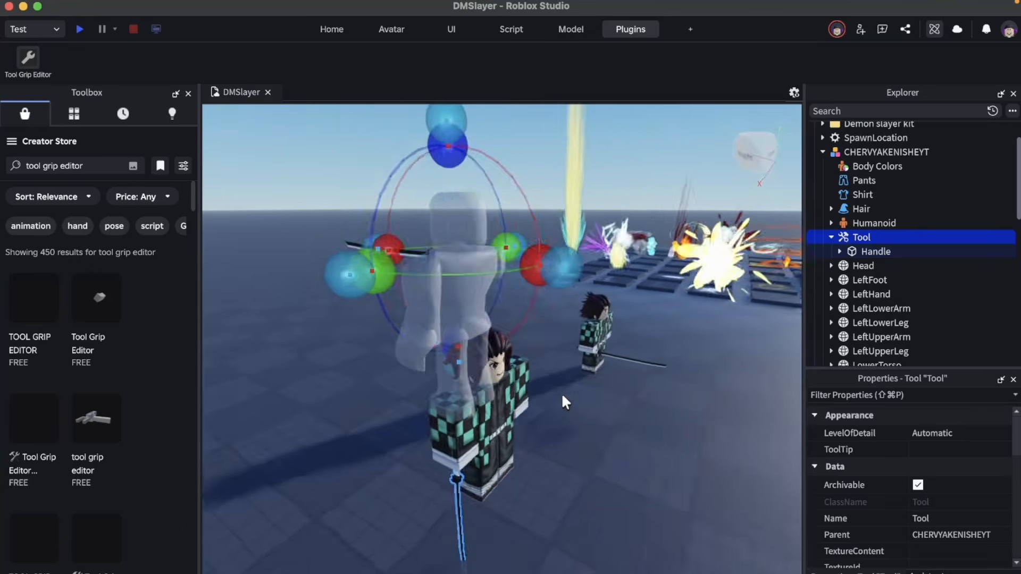
right_drag(561, 397, 562, 395)
scroll(562, 395, down, 2)
scroll(561, 395, up, 2)
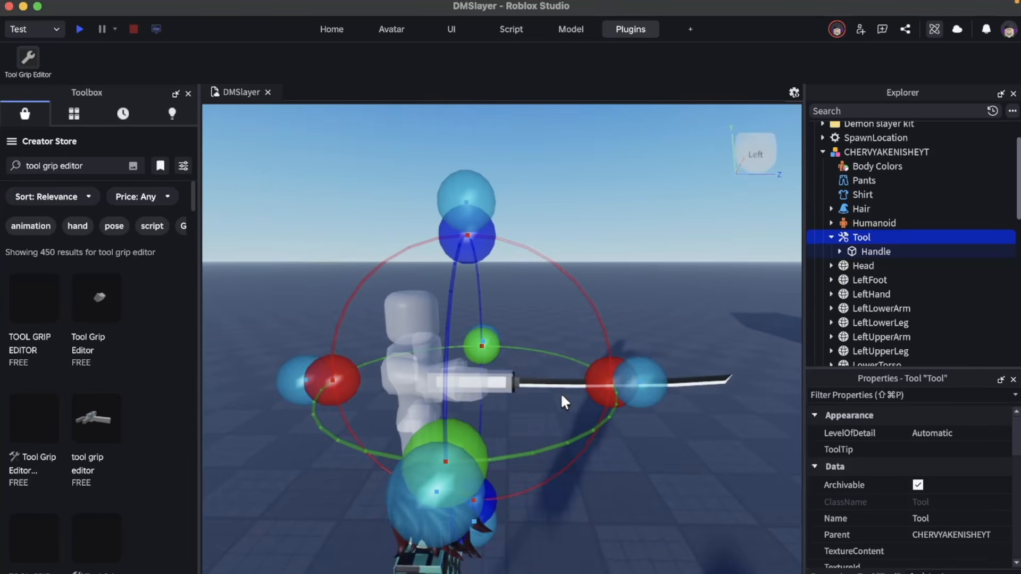
drag(590, 377, 465, 268)
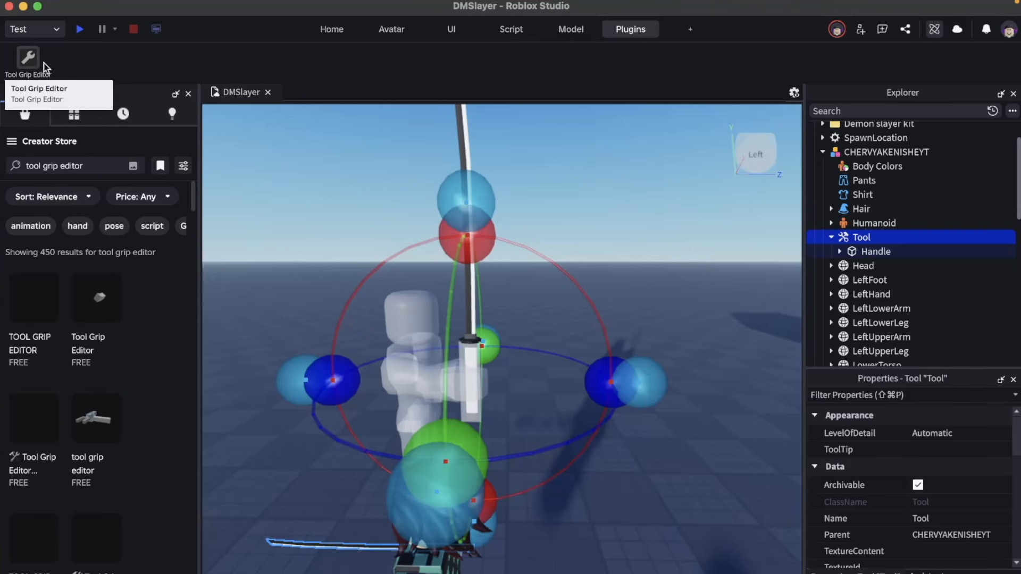
right_drag(631, 292, 632, 291)
click(438, 371)
right_drag(438, 371, 439, 372)
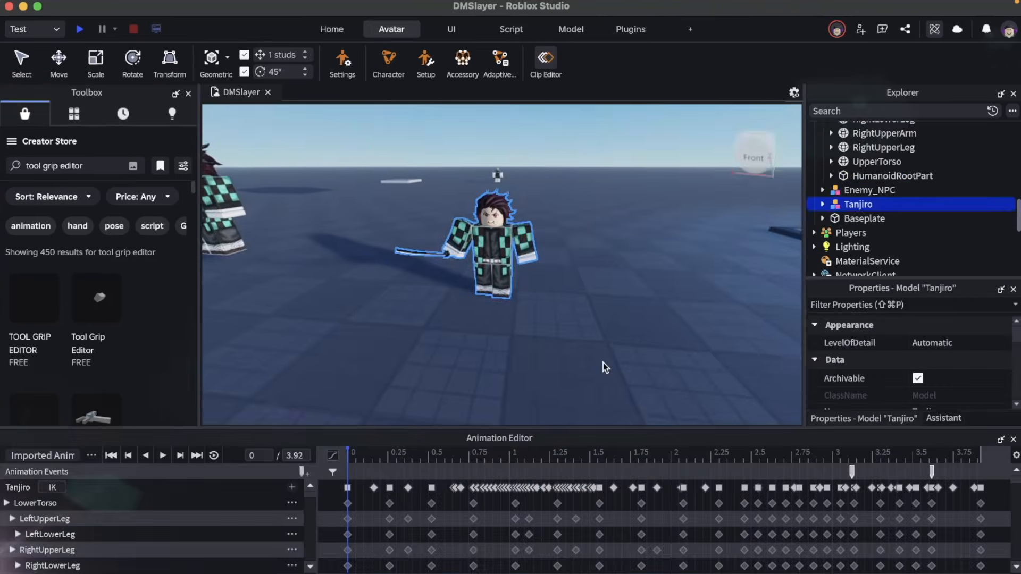
Step: Play the imported animation on the smaller Tanjiro model in the Animation Editor and watch it up close
scroll(603, 363, up, 3)
right_drag(603, 363, 603, 363)
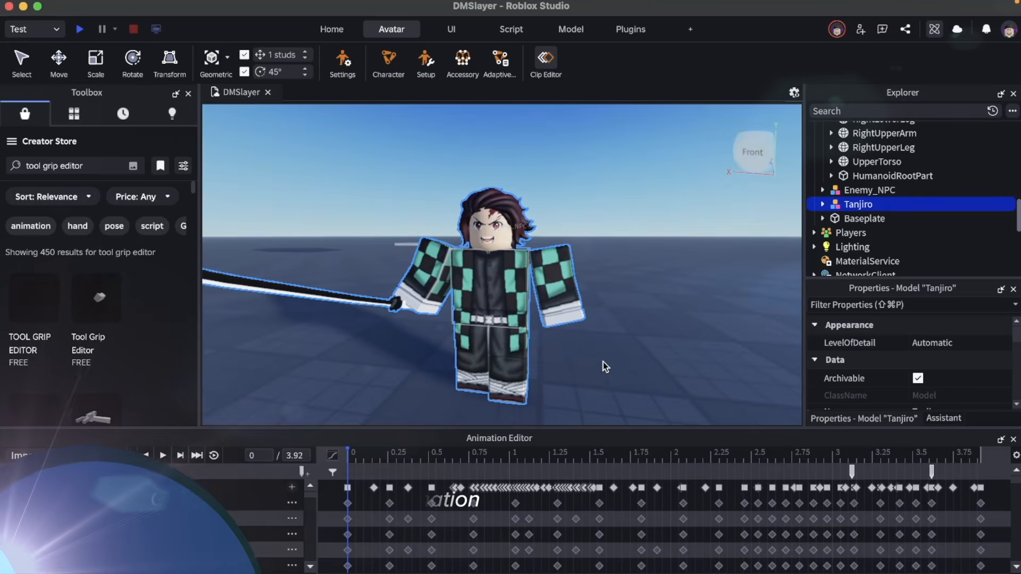
key(space)
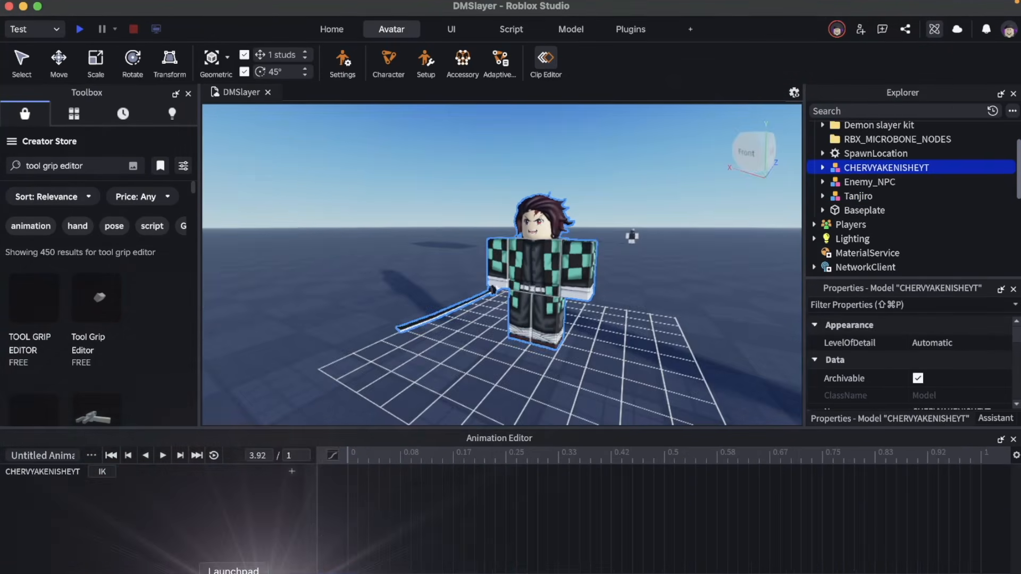
Step: Find Claude among the computer's installed applications and launch it
click(234, 573)
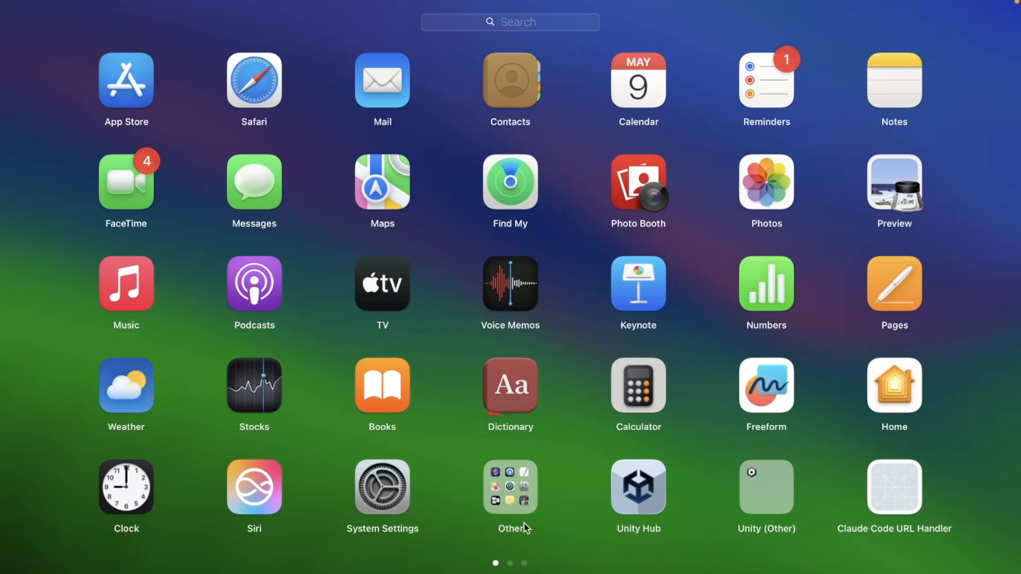
scroll(679, 437, right, 5)
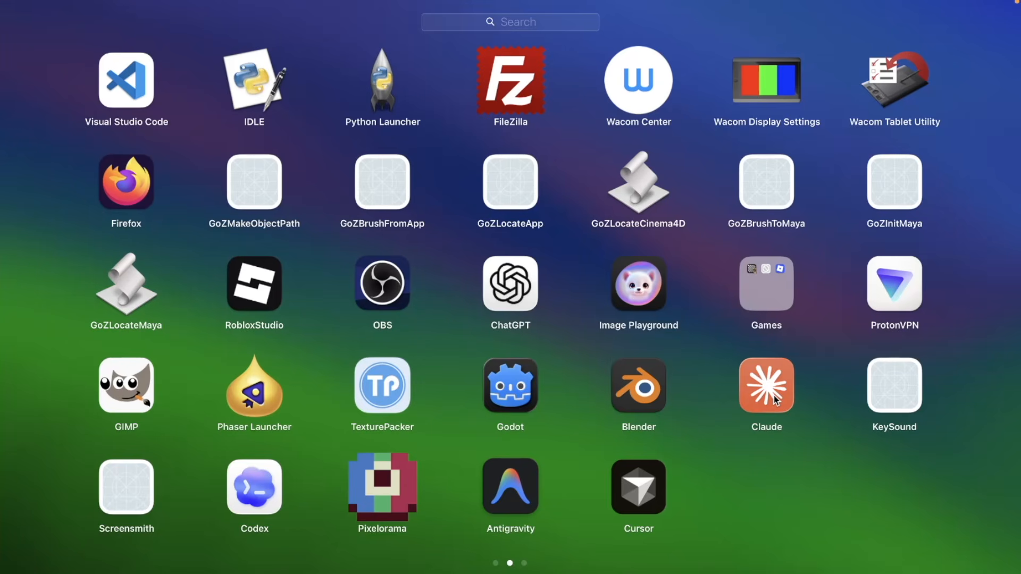
click(773, 394)
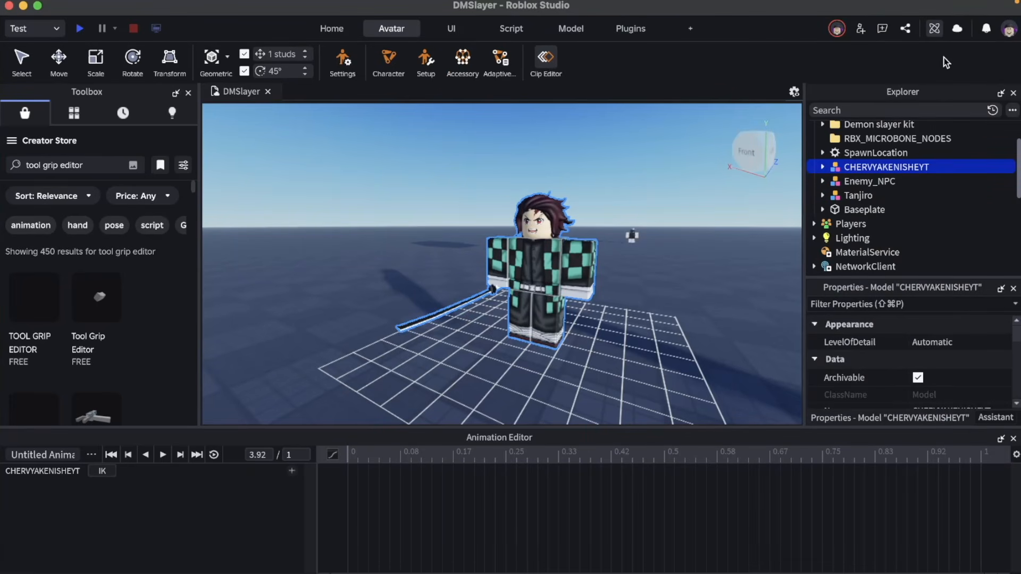
Step: Check in the Assistant's MCP server settings that Studio is enabled as an MCP server with Claude Desktop connected
click(932, 29)
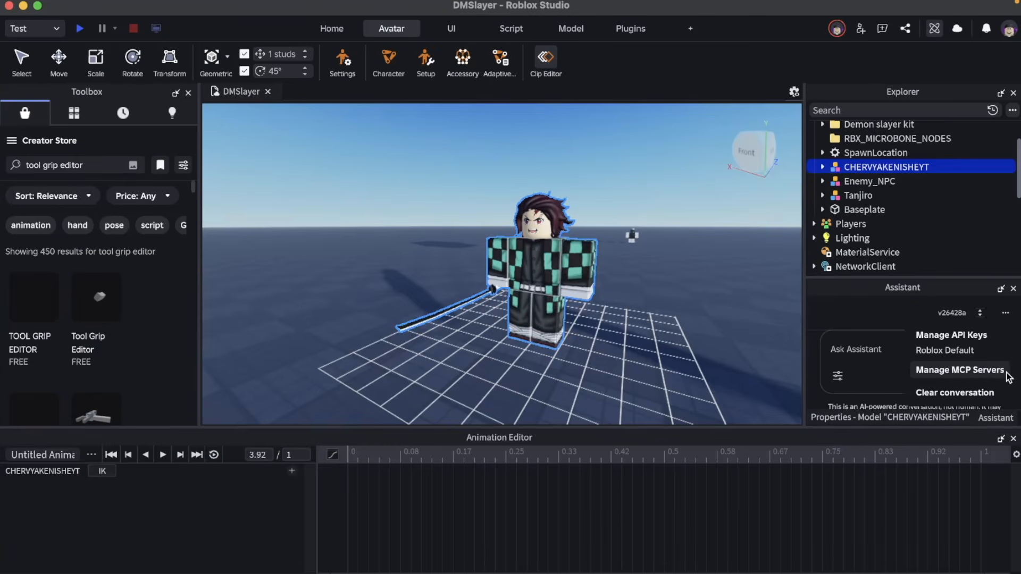
click(1007, 372)
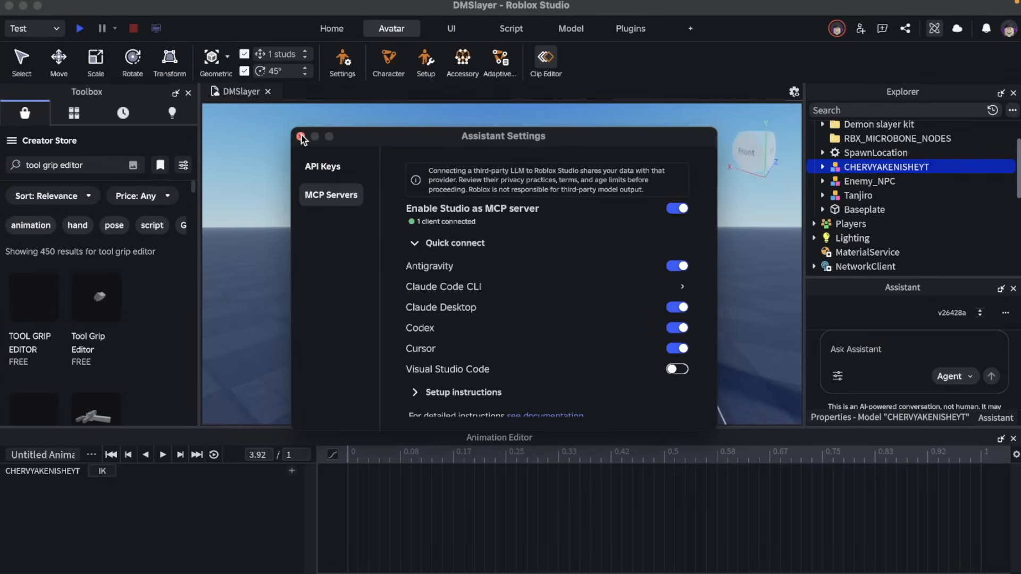
click(302, 137)
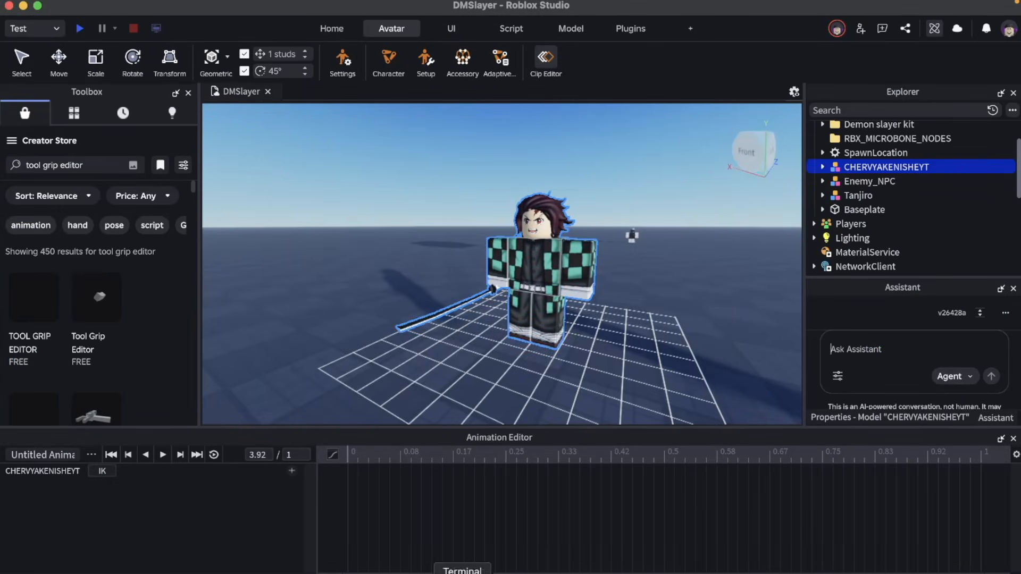
Step: Switch to Claude and send the message "check connection to roblox studio"
click(707, 572)
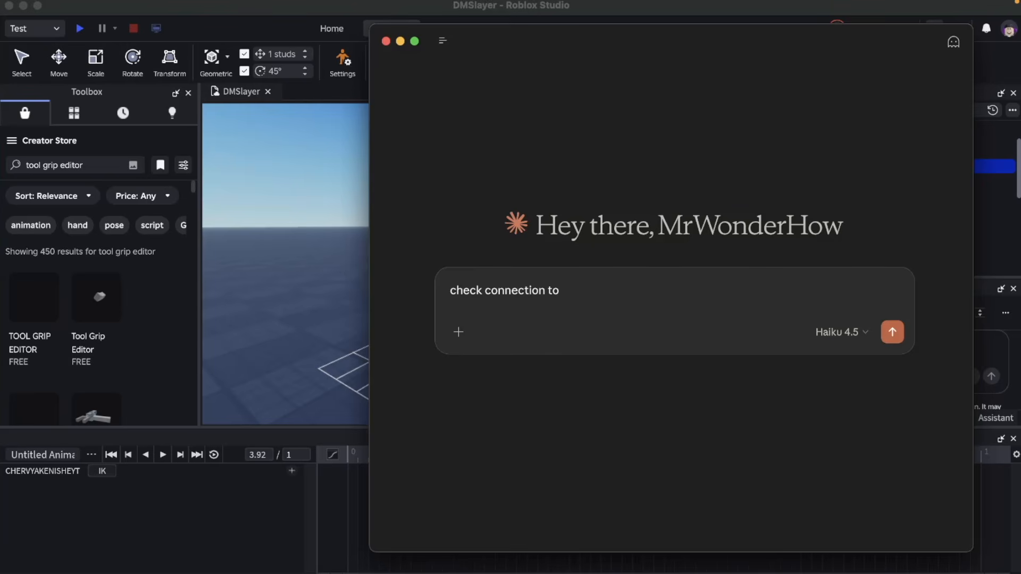
text(io)
key(Return)
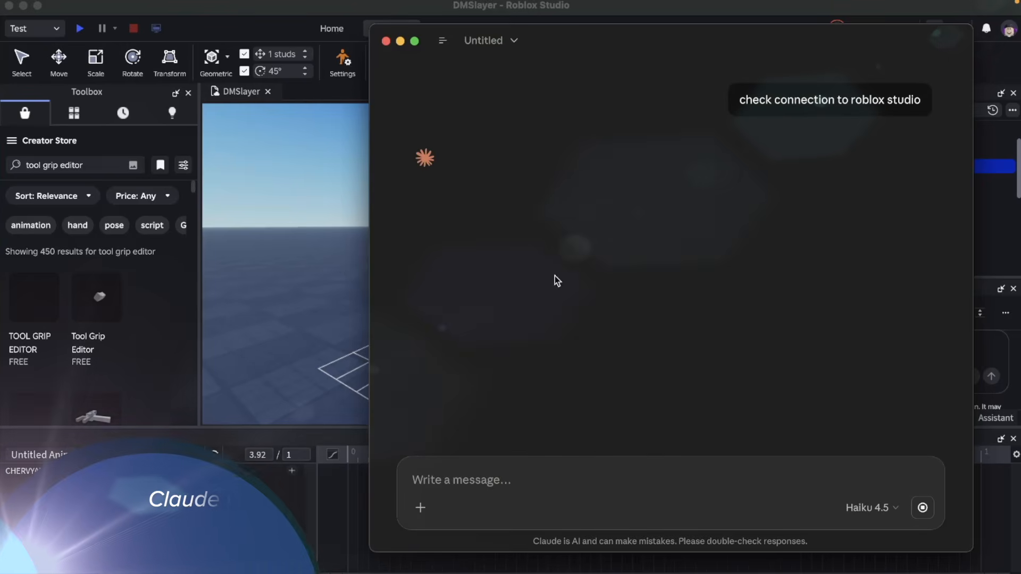
Step: Reposition the Claude window and read through its reply about the Roblox Studio connection
drag(700, 30, 717, 9)
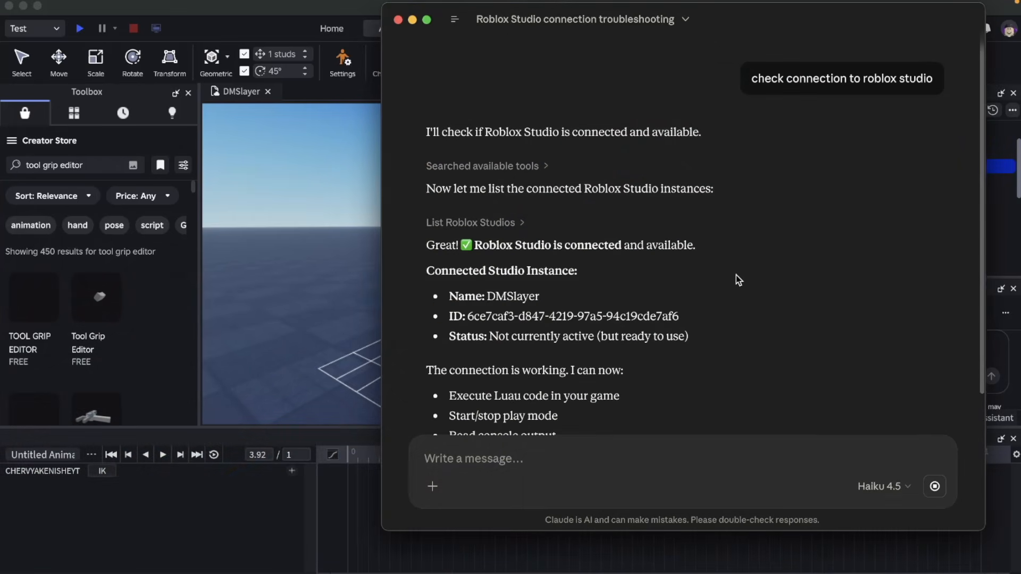
scroll(736, 276, up, 1)
scroll(737, 276, down, 1)
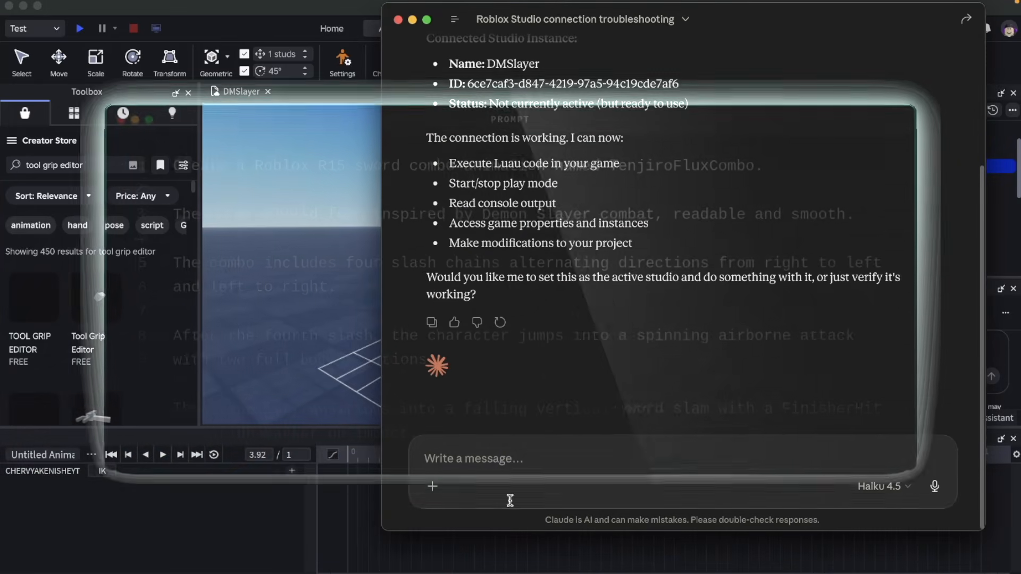
drag(499, 530, 497, 554)
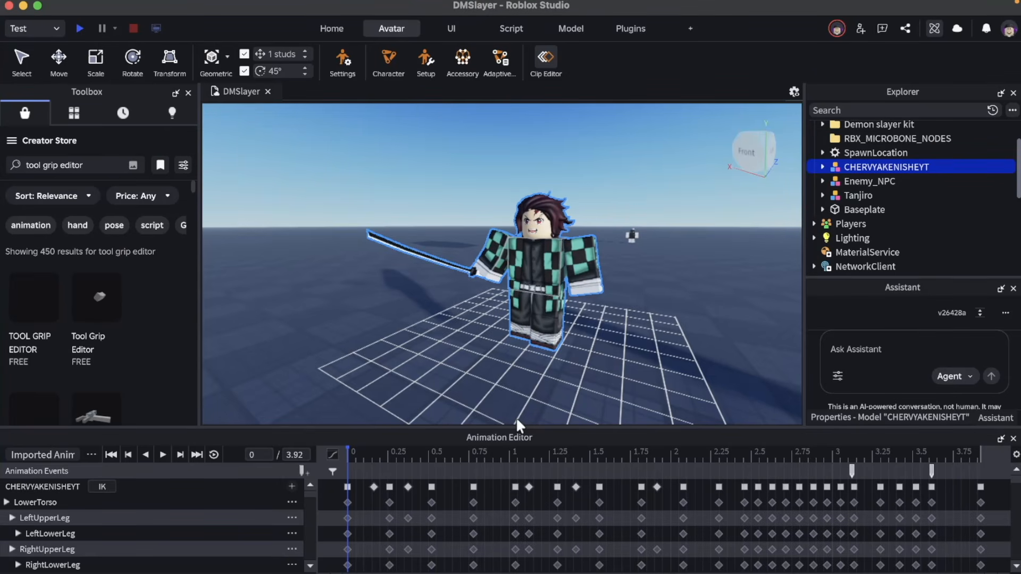
Step: Scrub through the imported animation, enlarge the Animation Editor to show more tracks, and play the animation from the start
drag(346, 453, 928, 447)
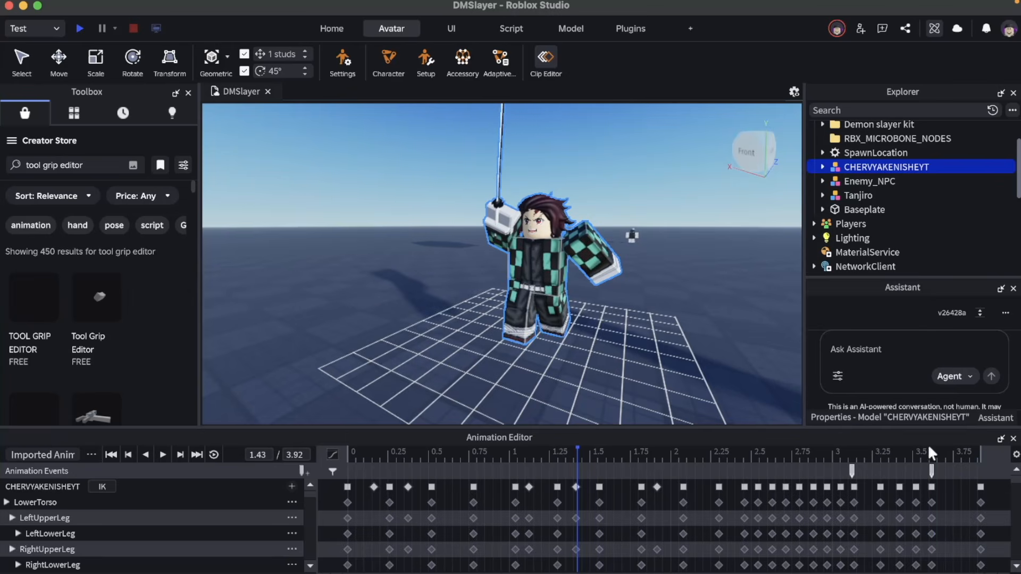
drag(580, 456, 301, 456)
click(163, 456)
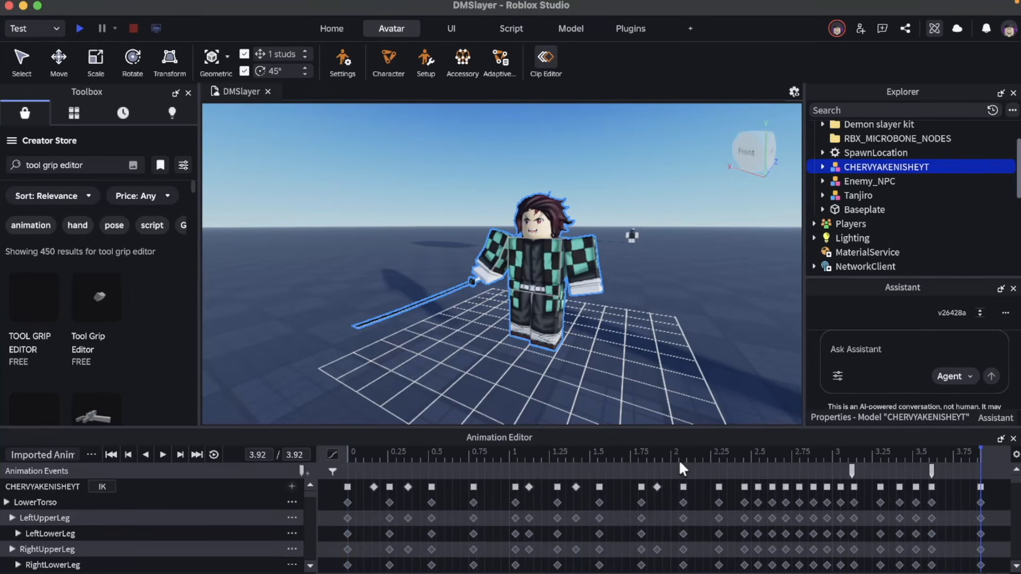
drag(656, 427, 671, 309)
drag(468, 334, 347, 333)
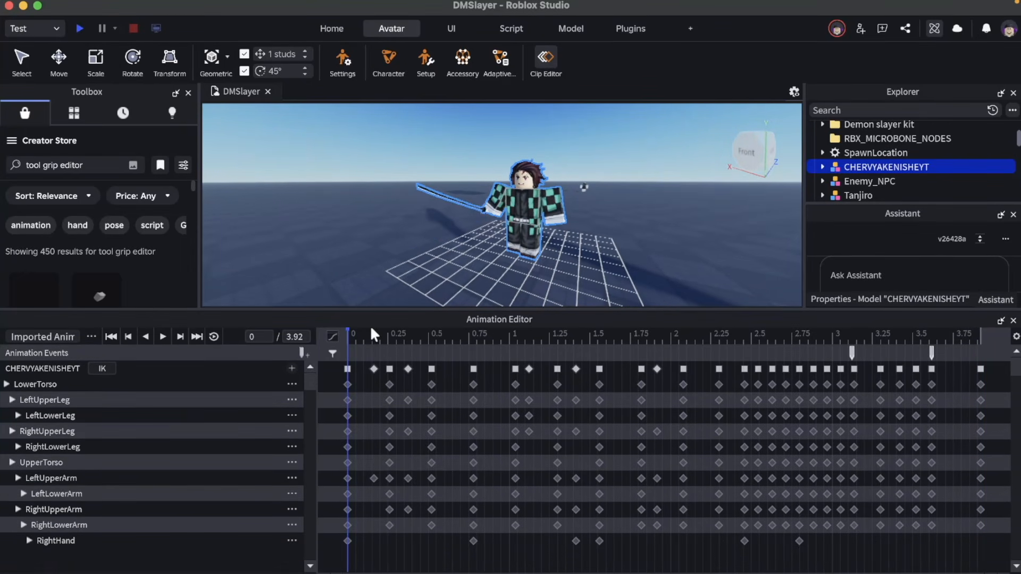
key(space)
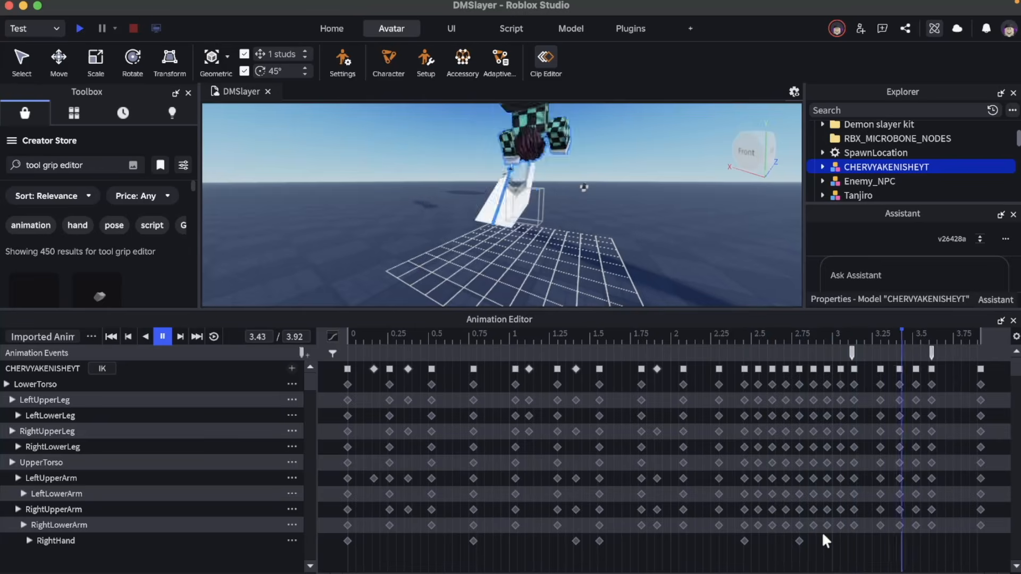
Step: Select all keyframes of the imported animation, compress them to end at about 1.5 s, and play the result
drag(988, 547, 339, 377)
drag(983, 426, 592, 418)
click(540, 339)
drag(539, 338, 307, 339)
key(space)
drag(511, 337, 332, 334)
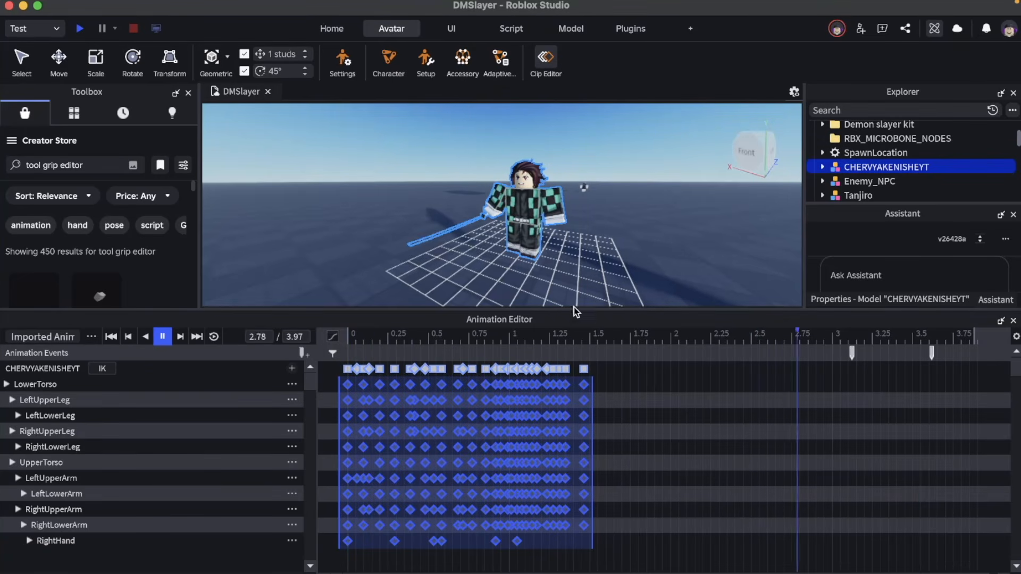
Step: Enlarge the 3D view and zoom out from the character to watch the shortened animation
drag(575, 309, 575, 373)
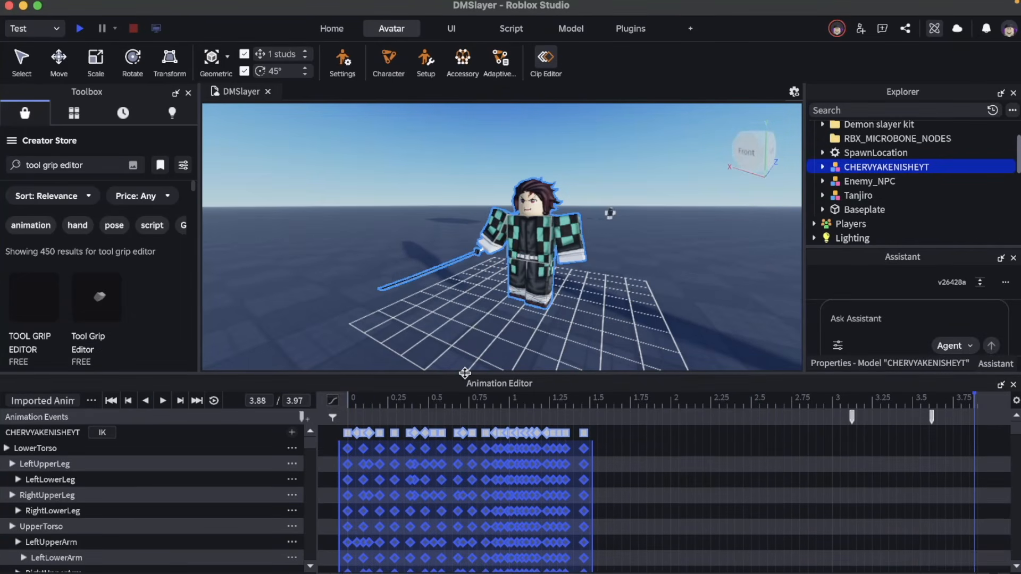
drag(465, 373, 465, 402)
key(space)
right_drag(529, 279, 530, 279)
scroll(530, 278, down, 3)
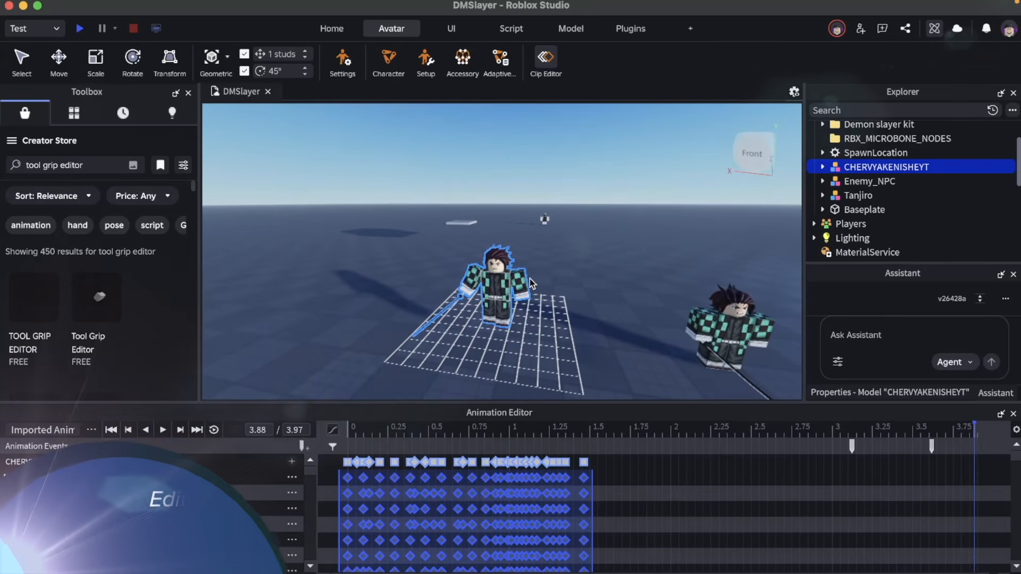
Step: Try compressing the selected keyframes to end at about 0.8 s and play the animation from the start
click(640, 429)
drag(591, 477, 478, 481)
click(352, 429)
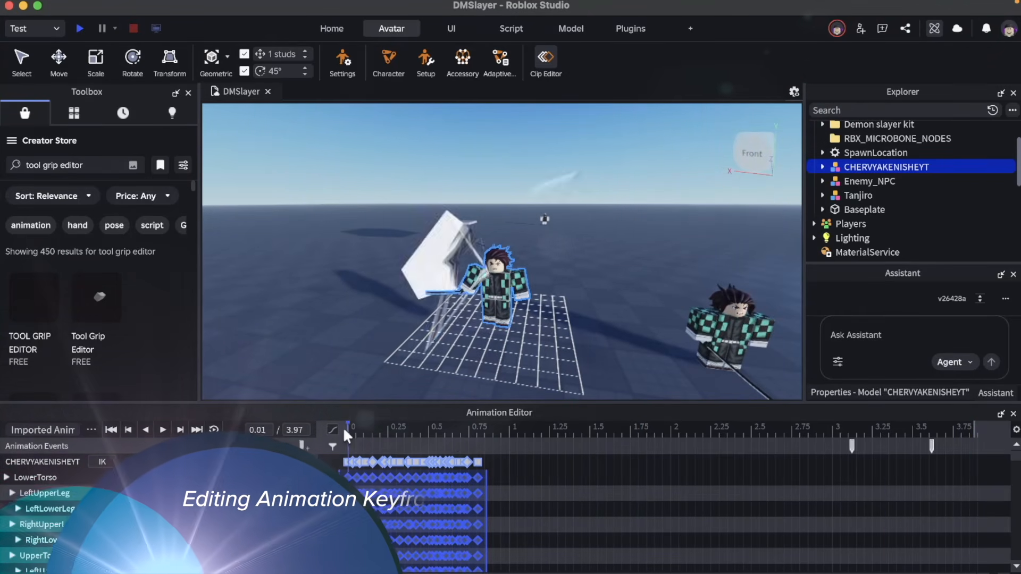
key(space)
key(space)
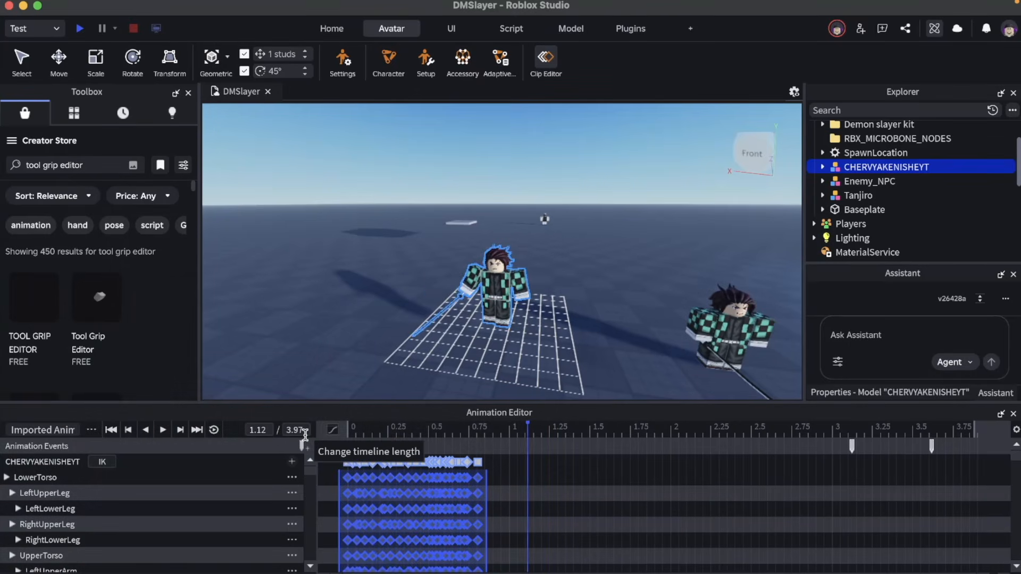
key(space)
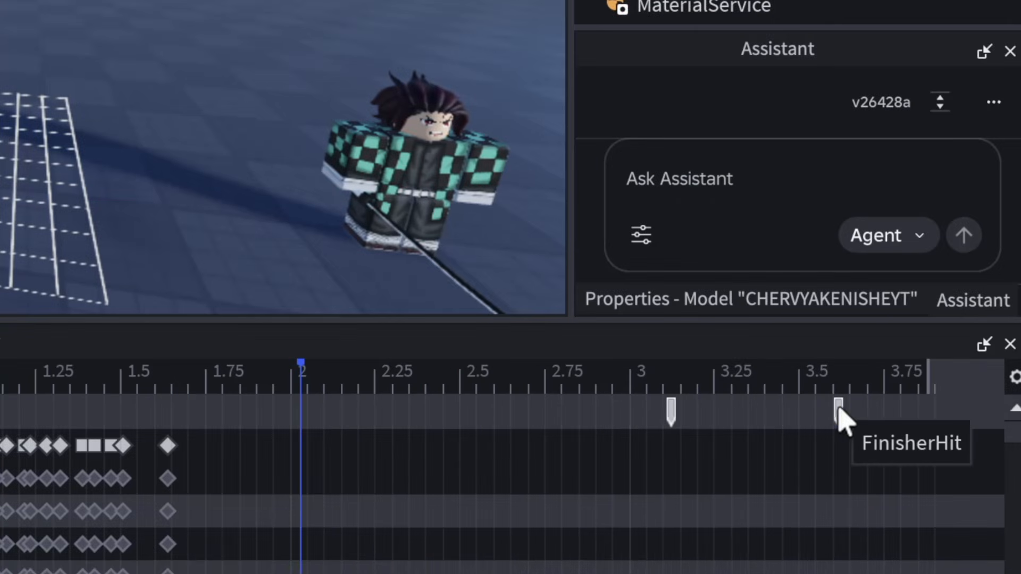
Step: Delete the old event markers beyond the last keyframe and add an animation event named SlamStart at 1.38 s
drag(615, 422, 861, 422)
right_click(839, 412)
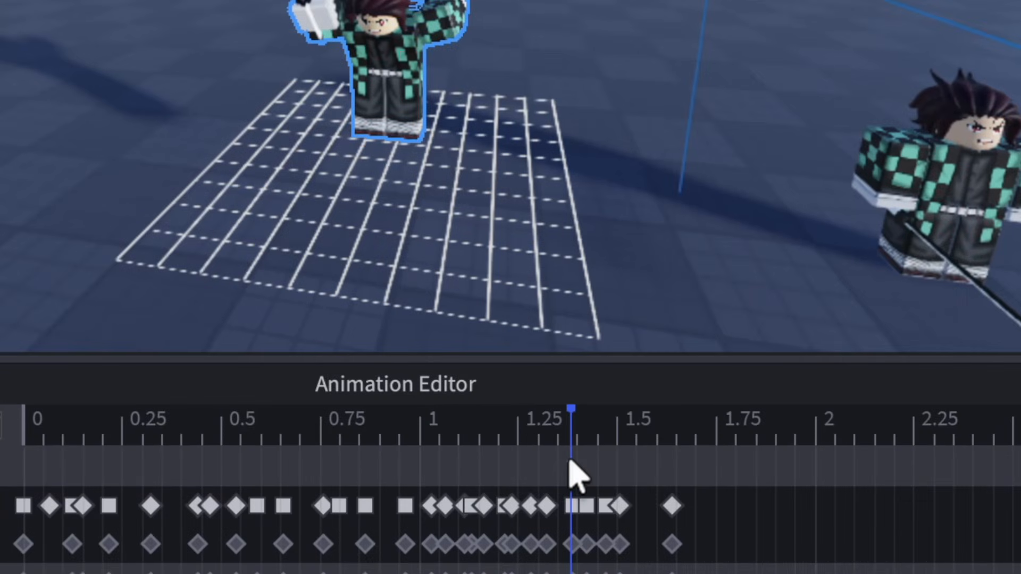
right_click(586, 452)
click(597, 456)
click(111, 16)
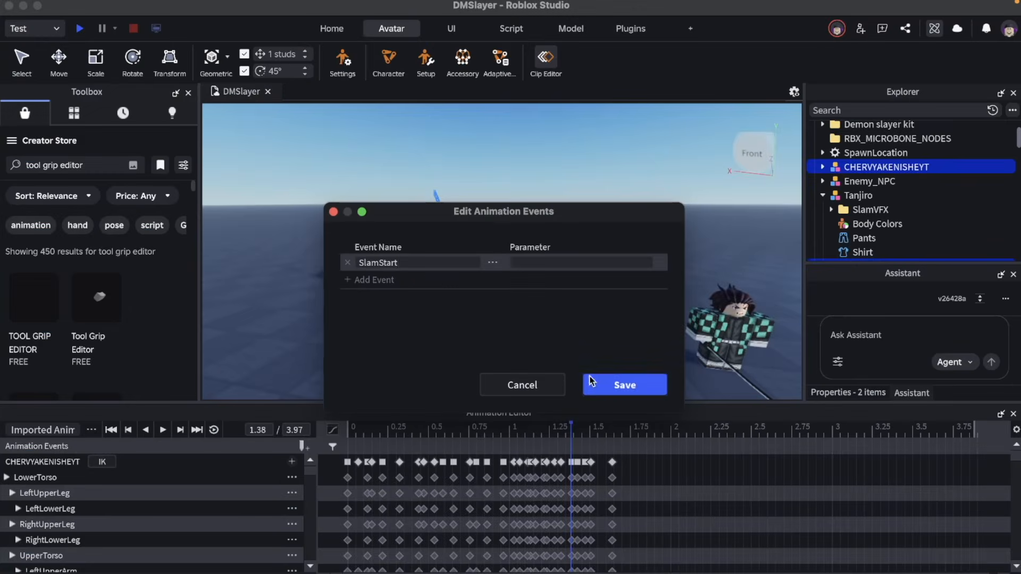
click(915, 553)
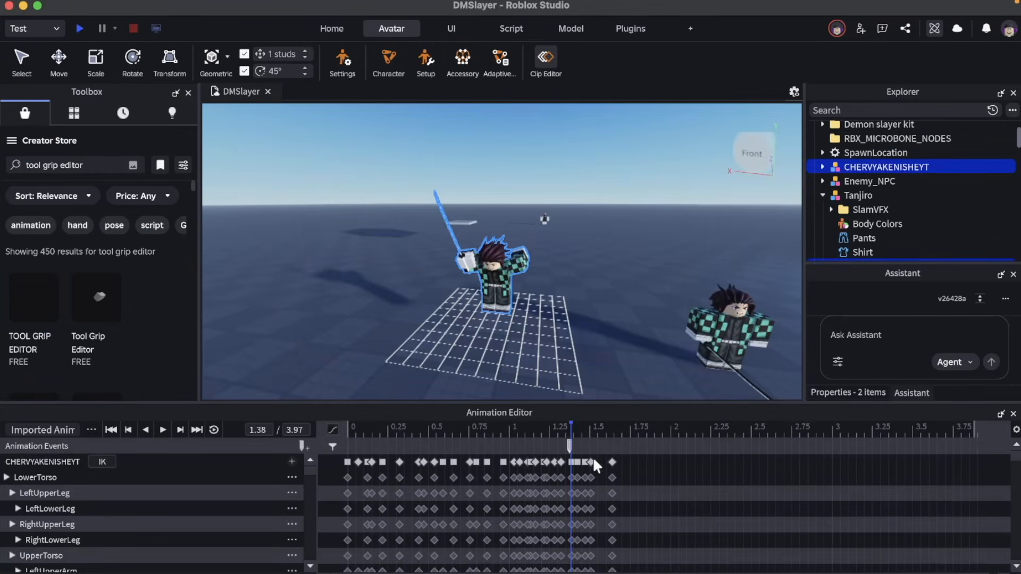
Step: Add an animation event named FinisherHit just after the 1.5 s mark, at the slam's impact pose, and save it
drag(572, 424, 598, 427)
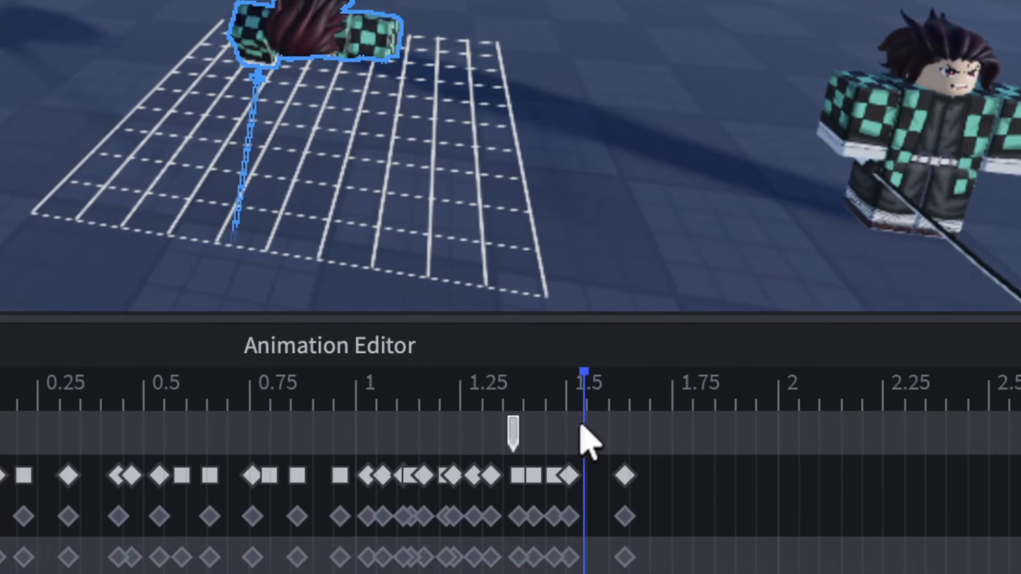
right_click(600, 448)
click(634, 453)
click(334, 242)
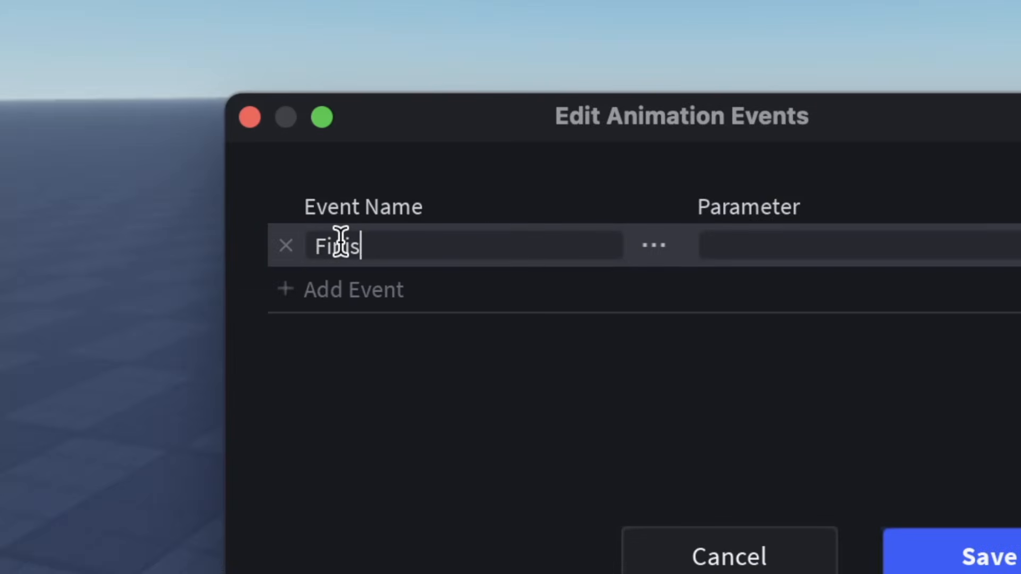
click(917, 565)
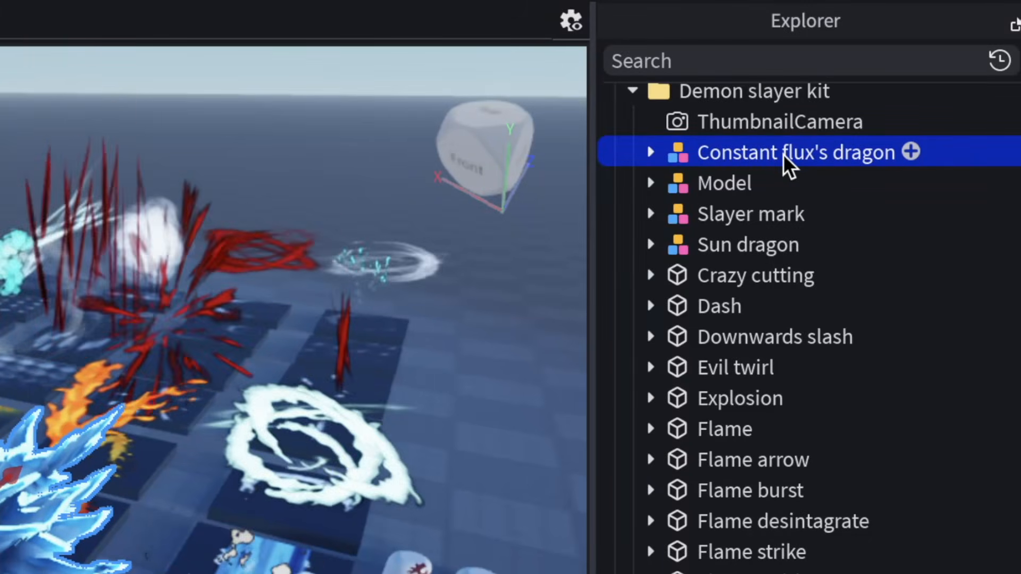
Step: Copy the Constant flux's dragon model from the Demon slayer kit folder and paste it into the CHERVYAKENISHEYT model
click(654, 154)
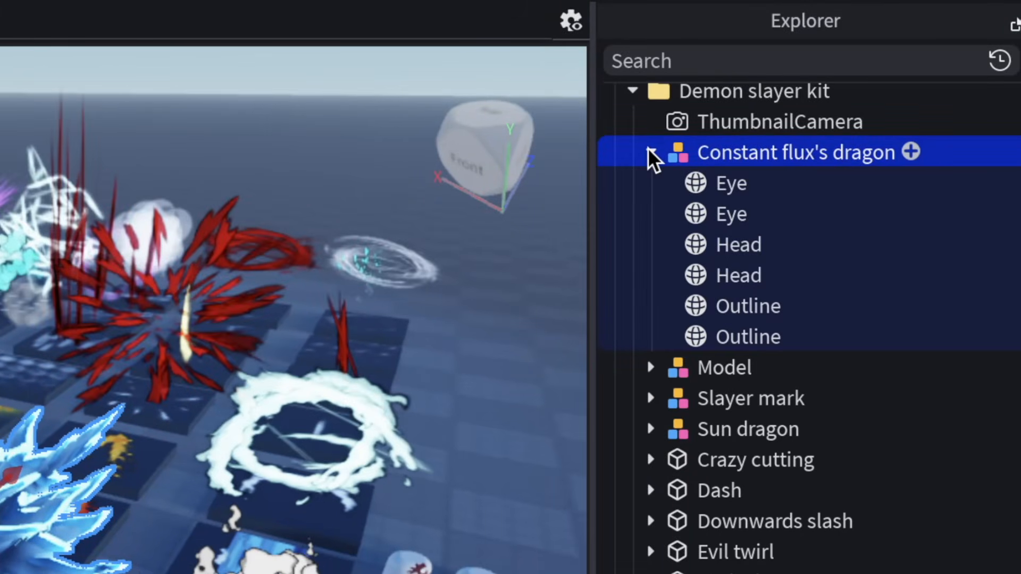
click(652, 160)
right_click(808, 159)
click(841, 215)
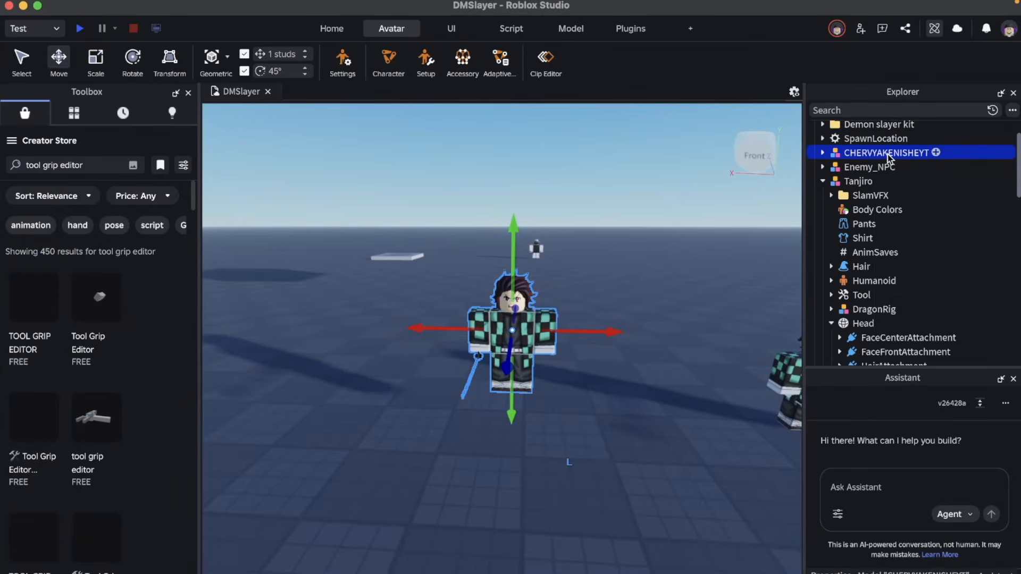
right_click(886, 155)
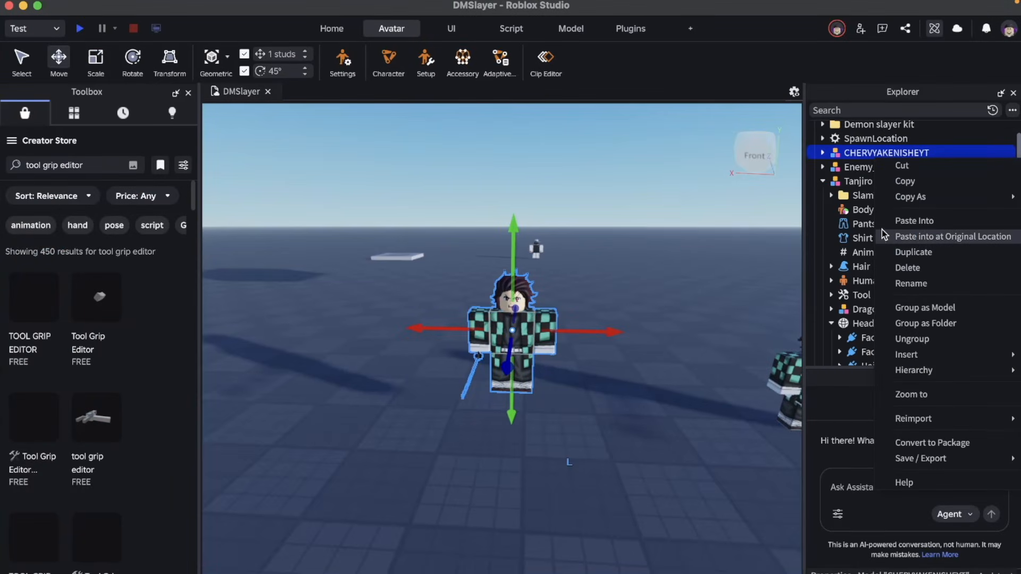
click(906, 221)
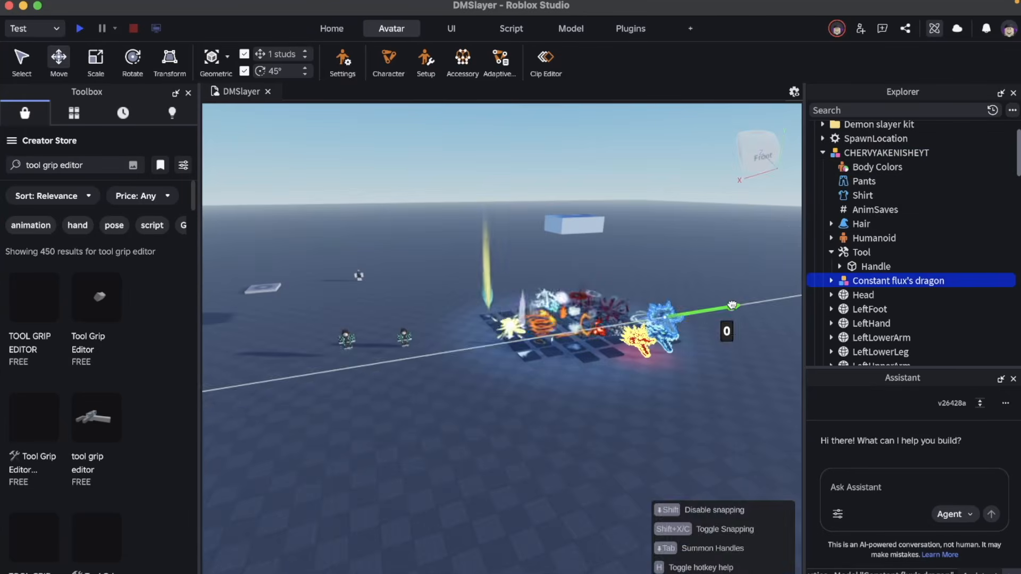
Step: Move the pasted dragon head over beside the animated character, lowering it by about 4 studs
click(864, 278)
drag(441, 404, 471, 326)
drag(481, 180, 482, 198)
scroll(540, 254, up, 5)
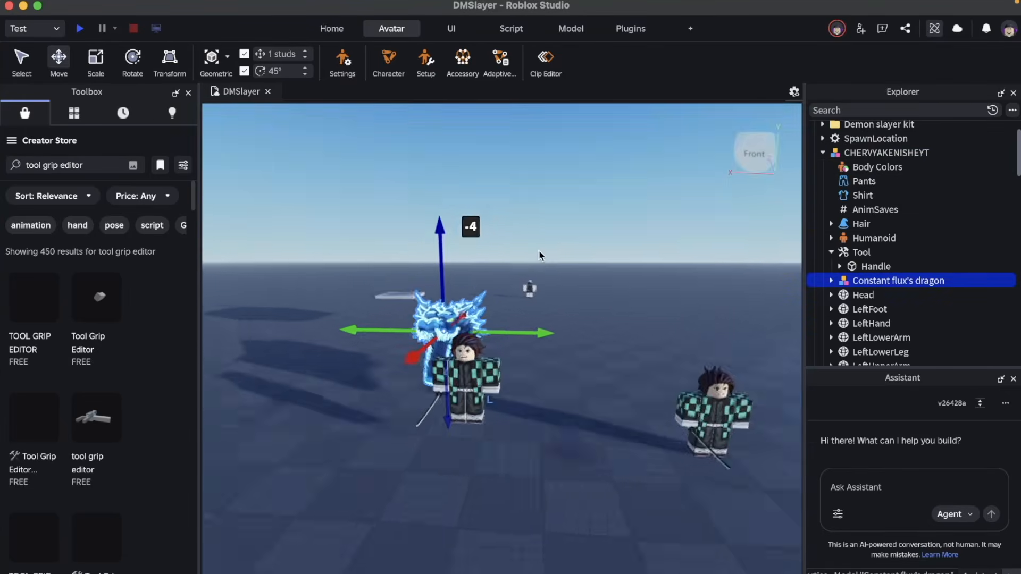
right_drag(541, 255, 564, 276)
drag(563, 272, 471, 290)
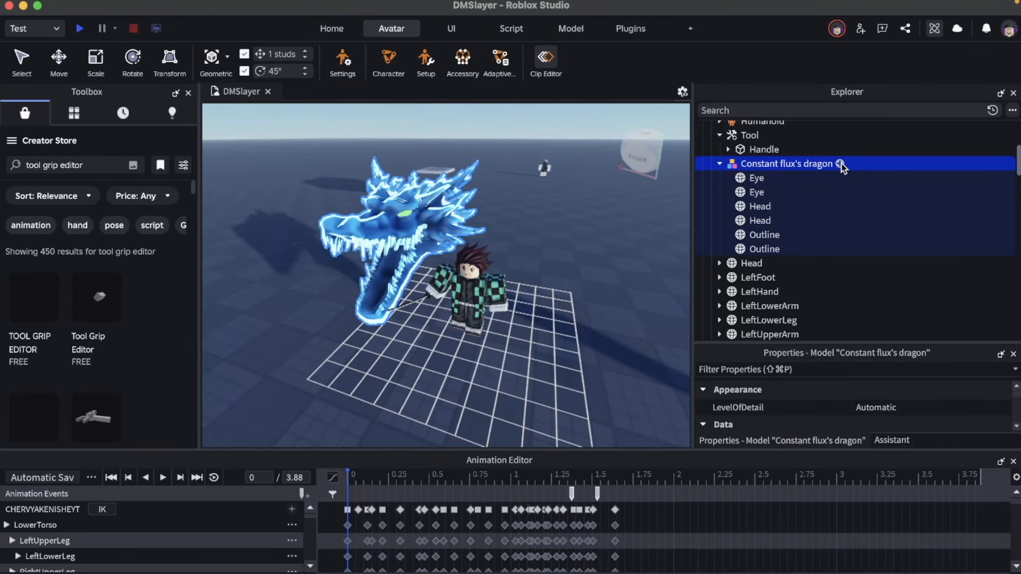
Step: Insert a MeshPart into the Constant flux's dragon model and rename it MainHead
click(841, 163)
text(part)
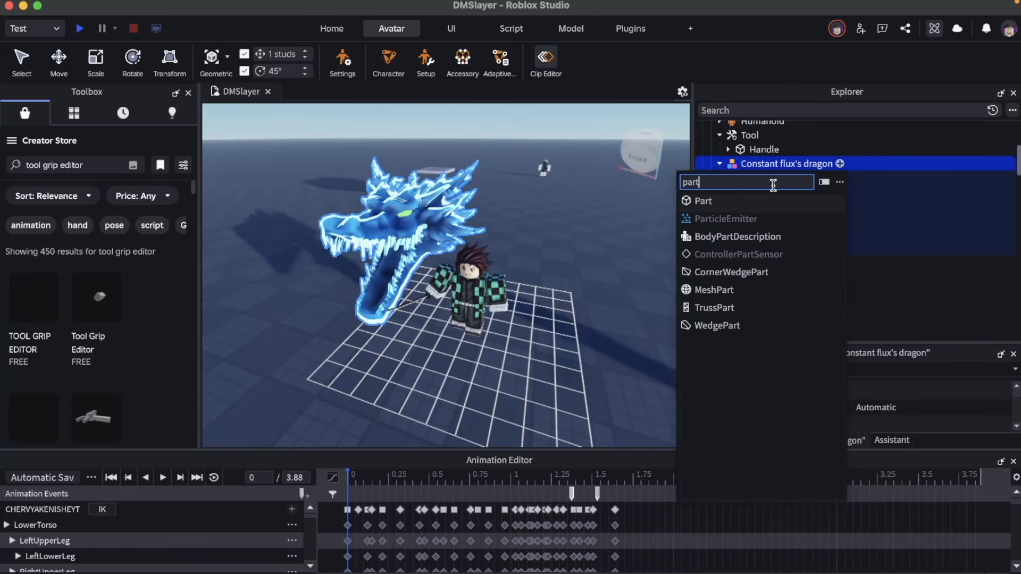
click(714, 291)
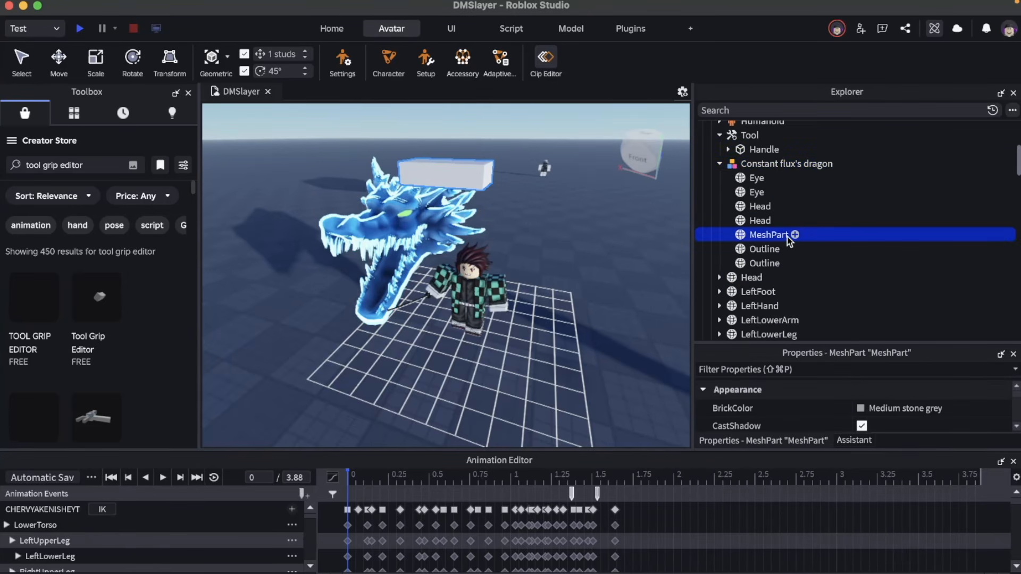
click(776, 237)
text(MainHead)
key(Return)
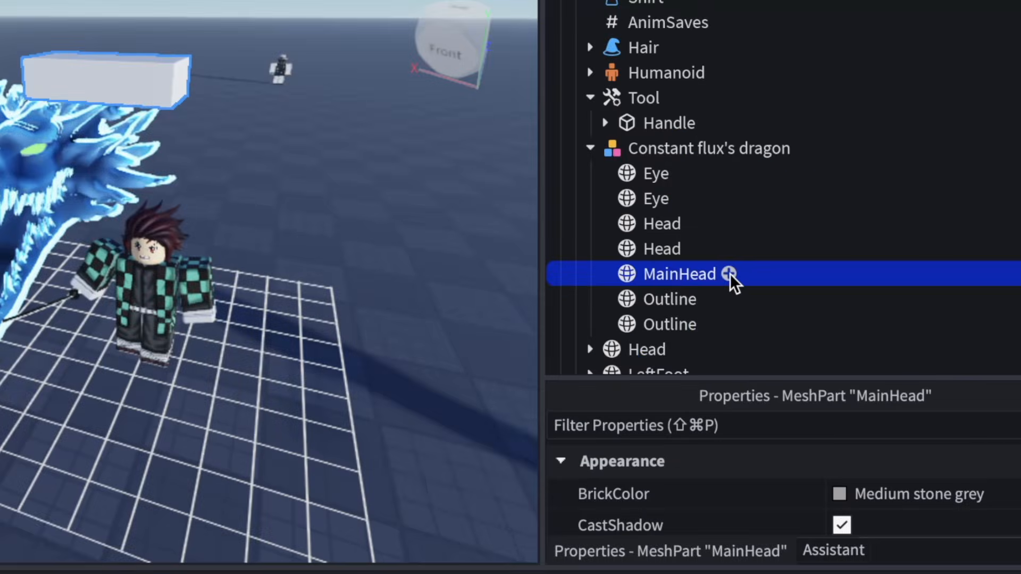
Step: Add a WeldConstraint inside MainHead and set its Part0 to MainHead
click(798, 235)
text(we)
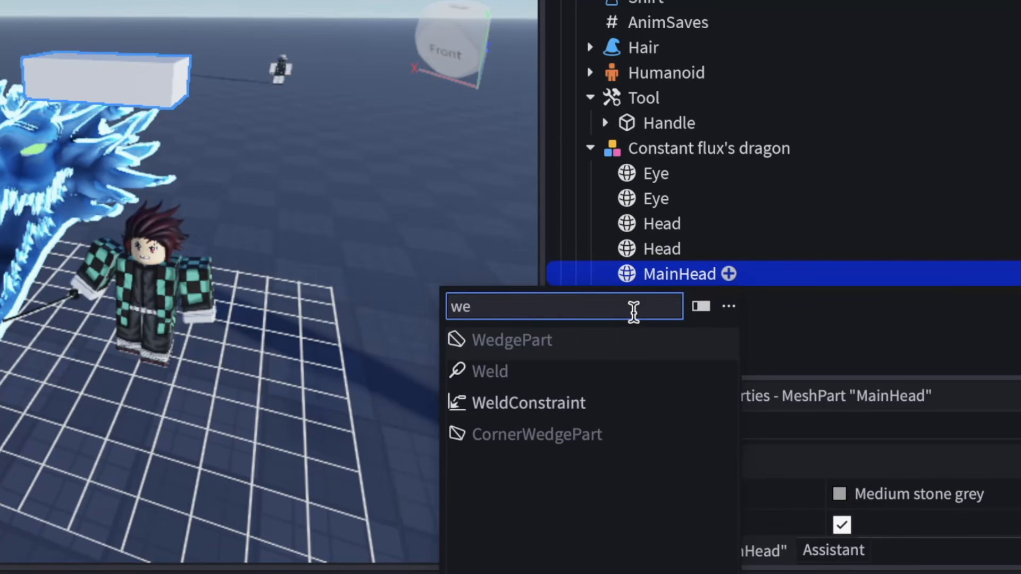
click(560, 402)
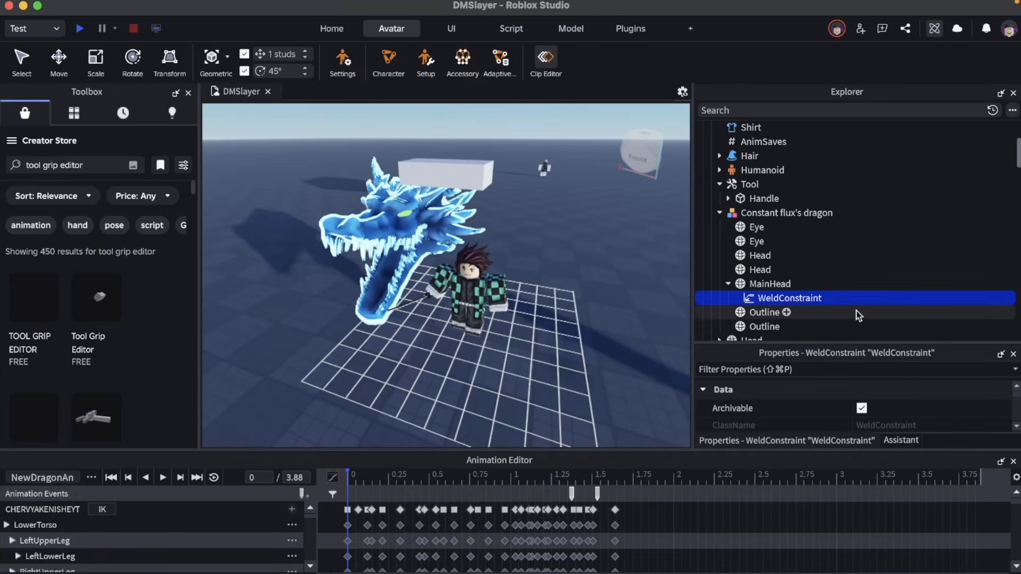
scroll(829, 429, down, 5)
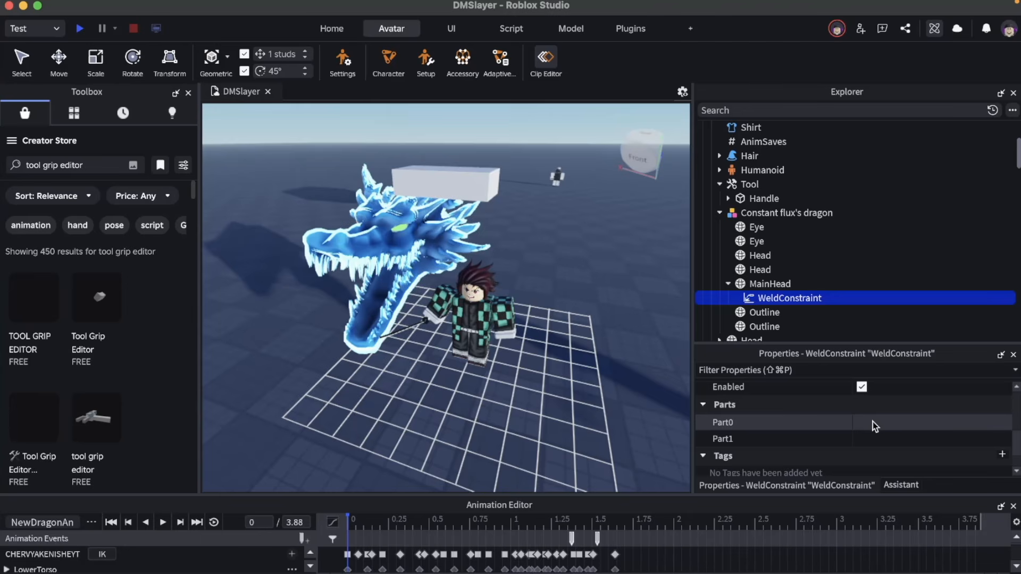
click(875, 423)
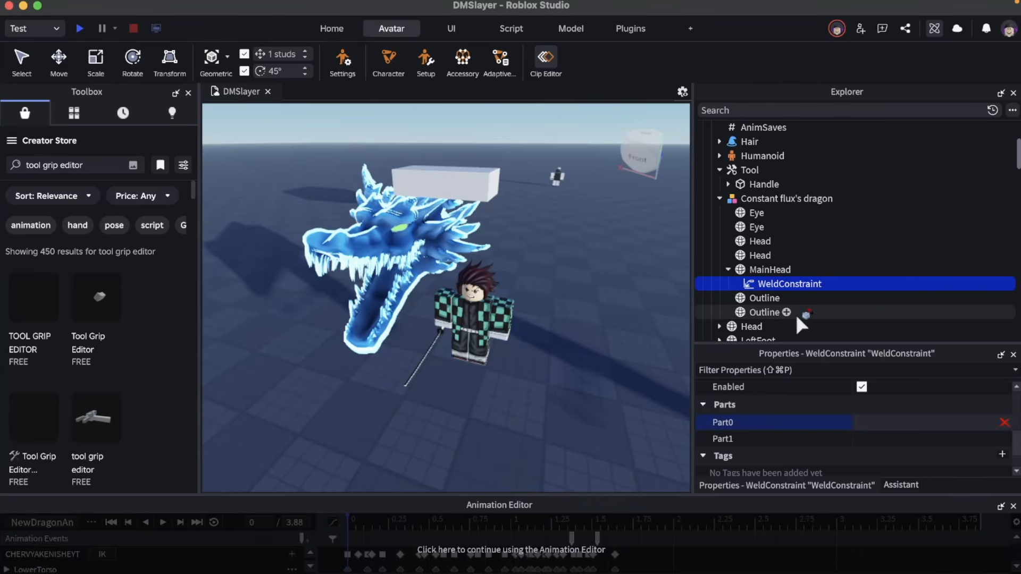
click(772, 271)
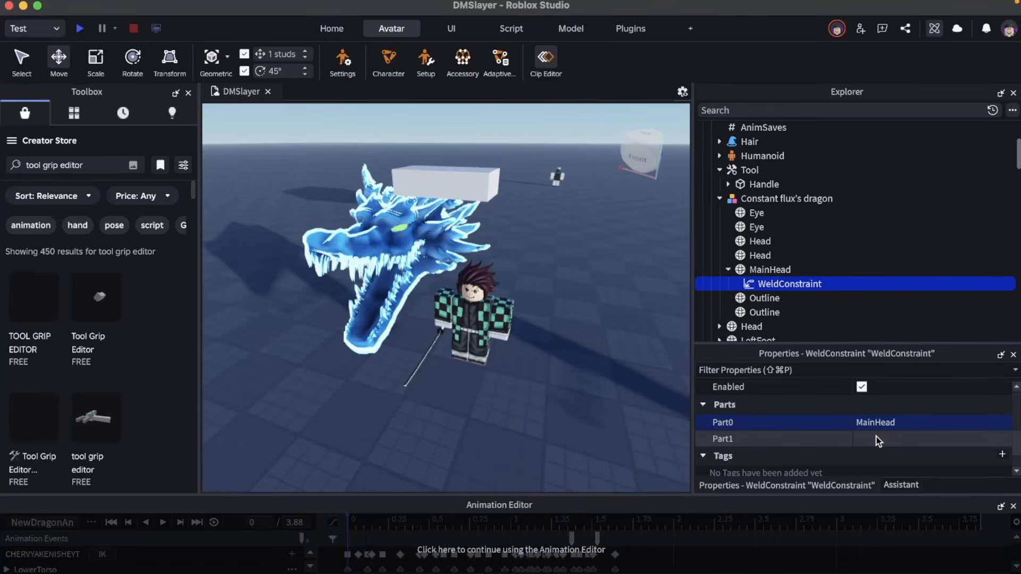
Step: Set the weld's Part1 to a dragon piece, and duplicate the constraint with Part1 set to the dragon's Head
click(878, 440)
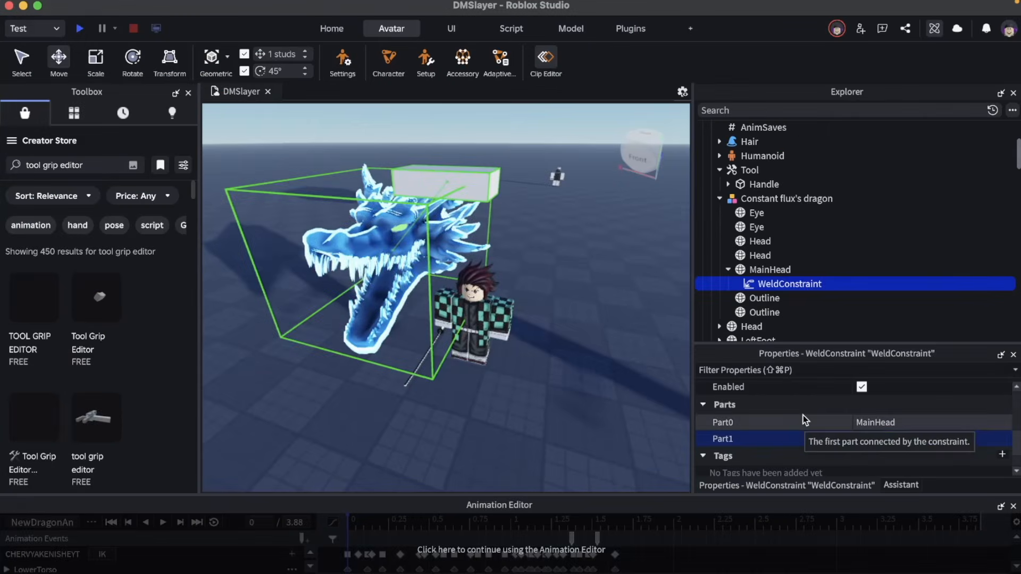
right_click(813, 312)
click(880, 429)
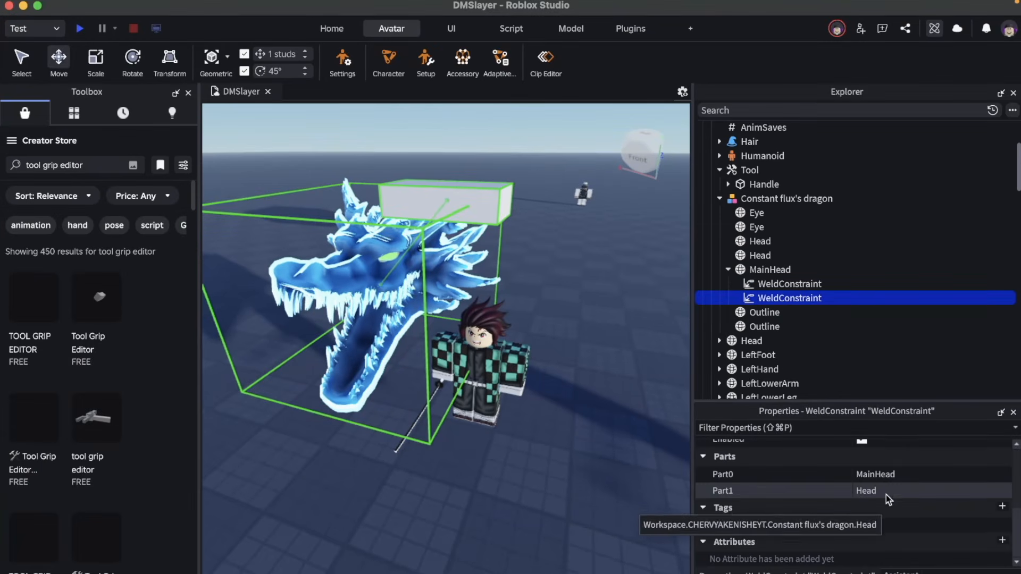
Step: Set the weld's Part1 to the dragon's other Head, and duplicate the constraint with Part1 set to an Eye
click(919, 552)
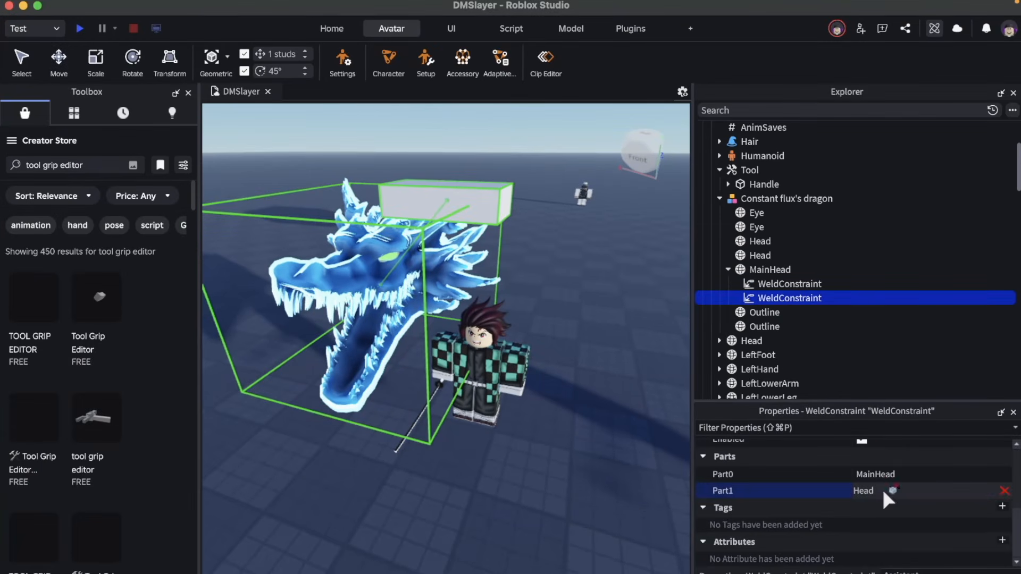
click(764, 247)
right_click(794, 299)
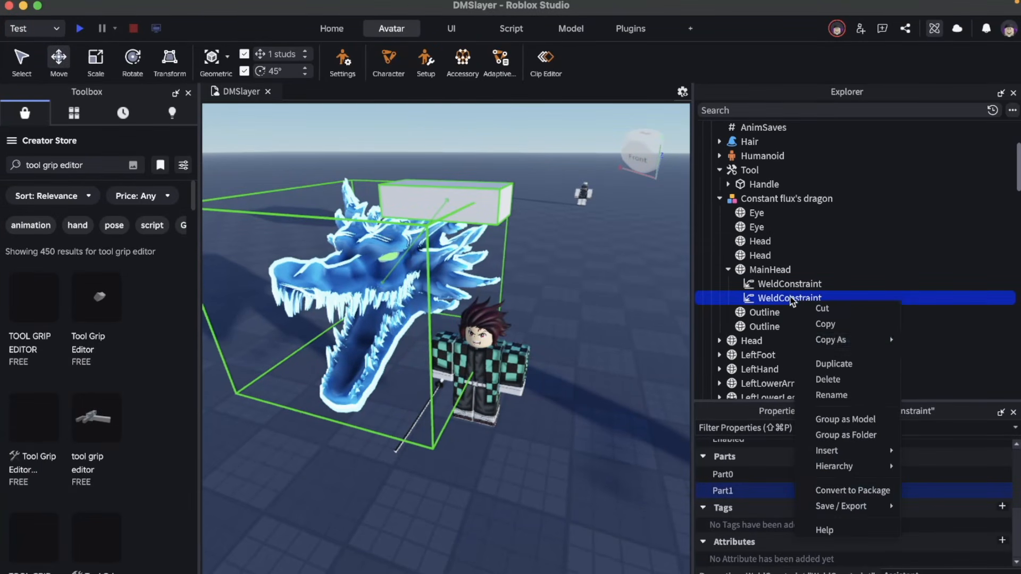
click(838, 366)
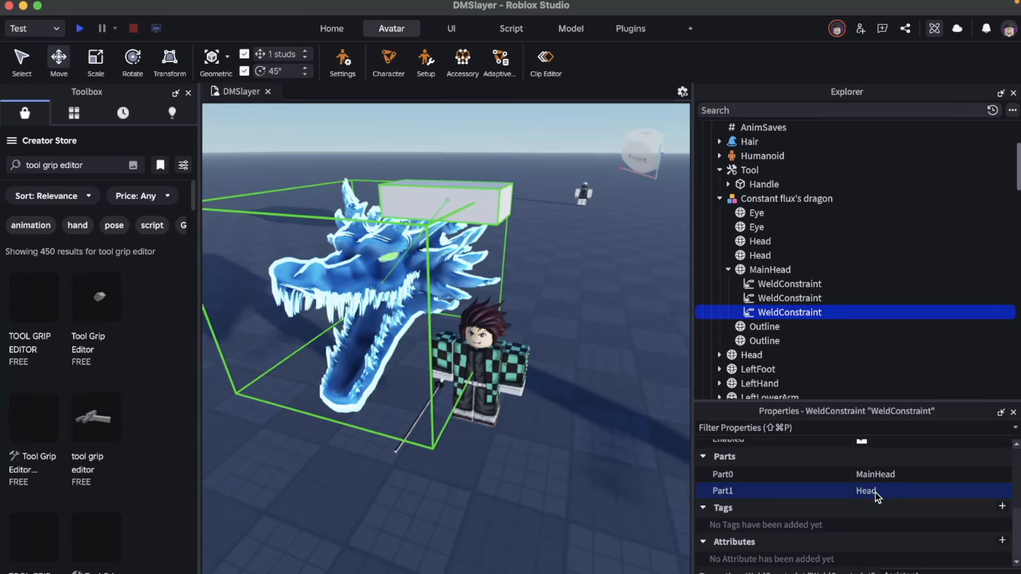
click(756, 214)
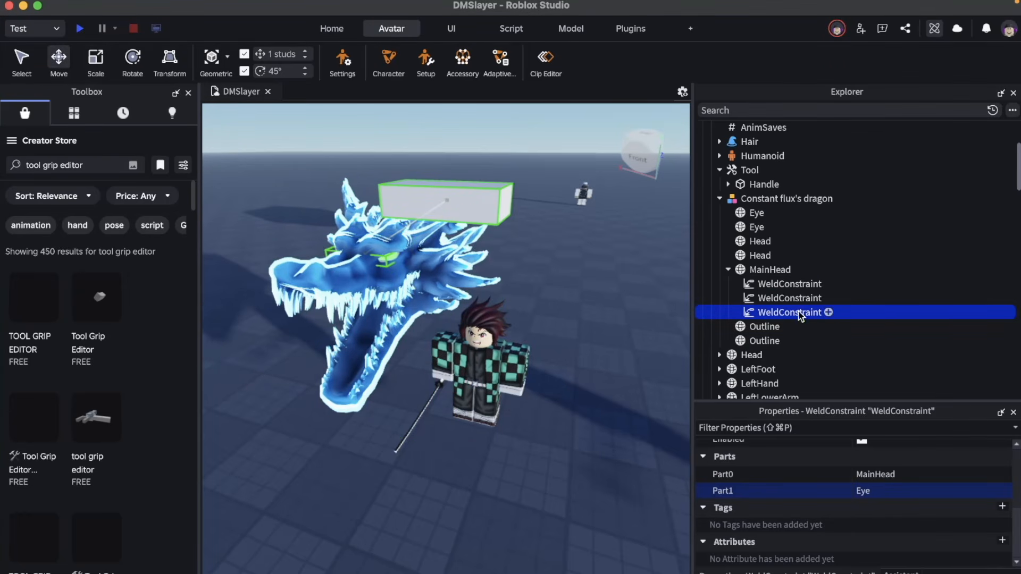
Step: Duplicate the Eye's WeldConstraint inside MainHead and set the copy's Part1 to the dragon's other Eye
right_click(803, 314)
click(845, 378)
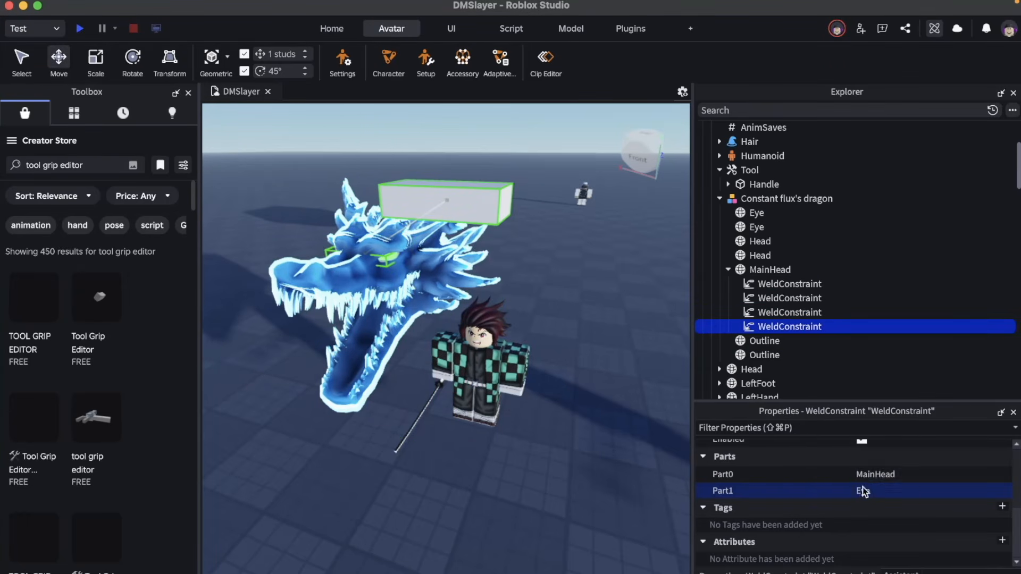
click(752, 214)
Step: Add two more duplicate WeldConstraints inside MainHead, setting Part1 to one Outline mesh in each
right_click(792, 327)
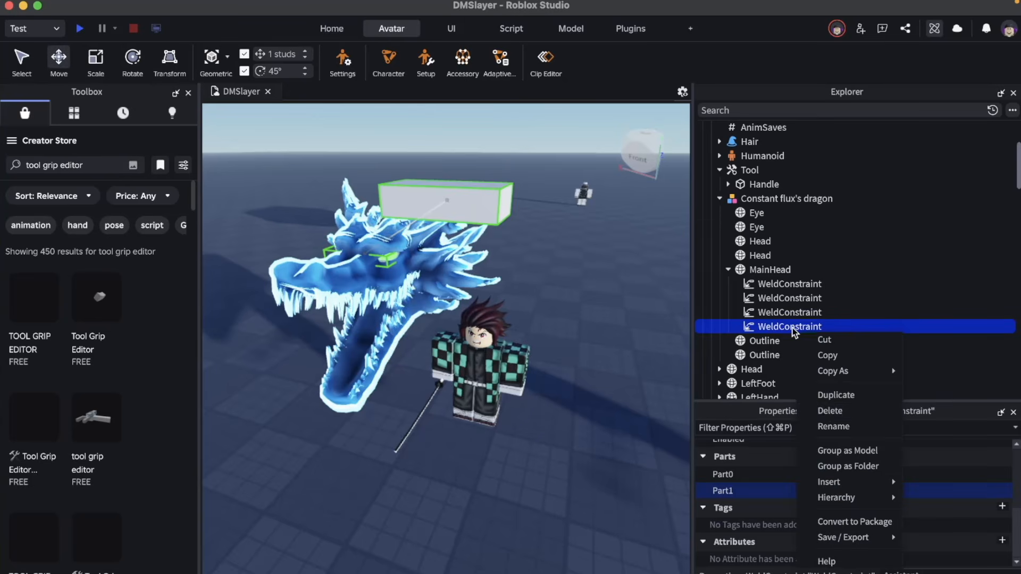
click(838, 393)
click(871, 490)
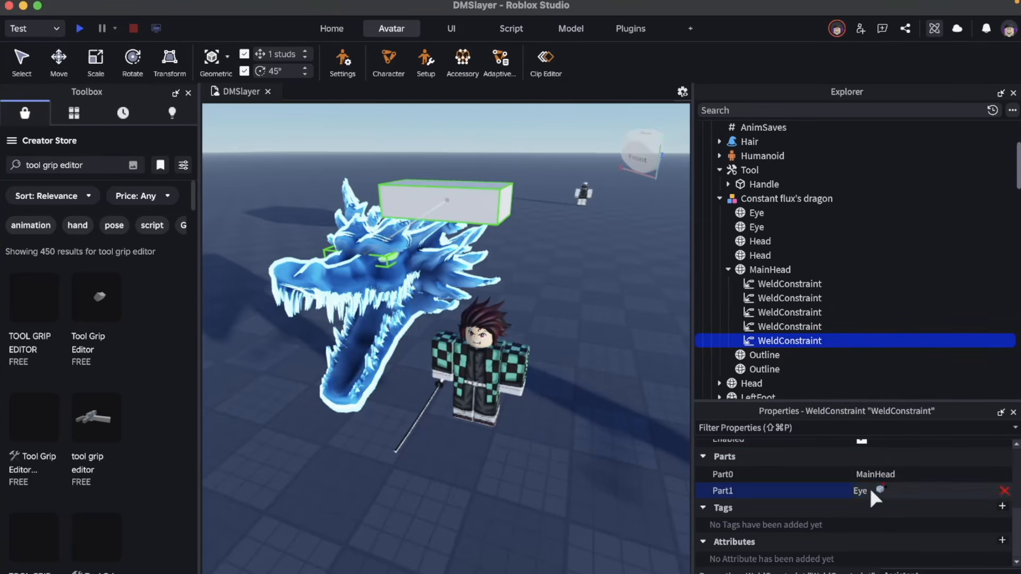
right_click(802, 342)
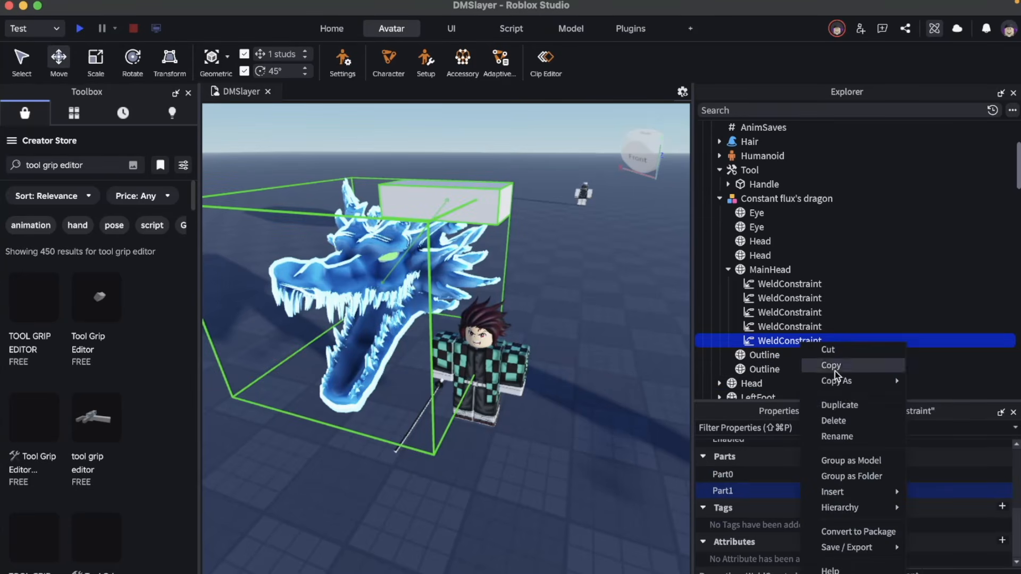
click(835, 405)
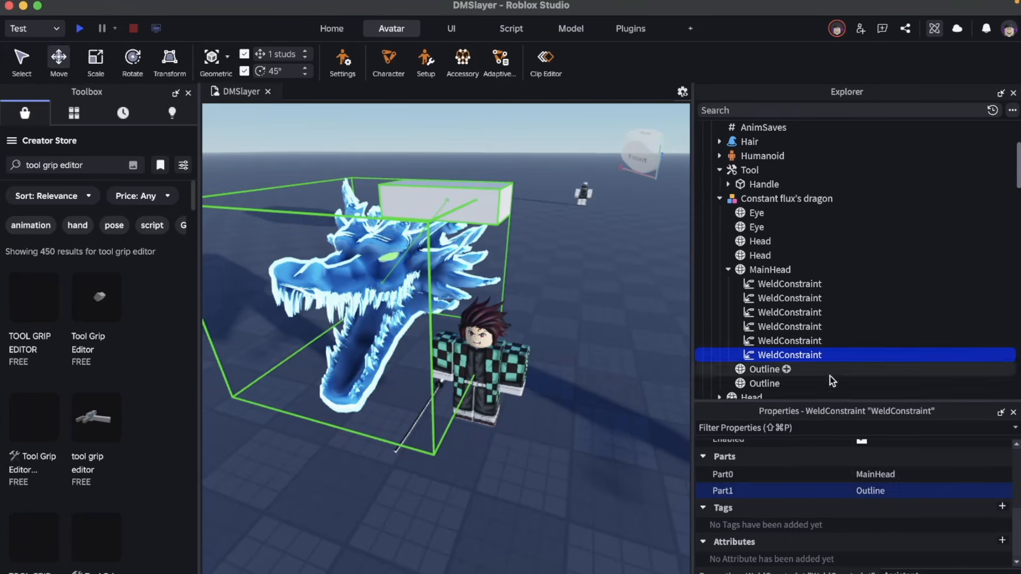
click(767, 383)
Step: Insert a Motor6D into the animated character's HumanoidRootPart
click(785, 269)
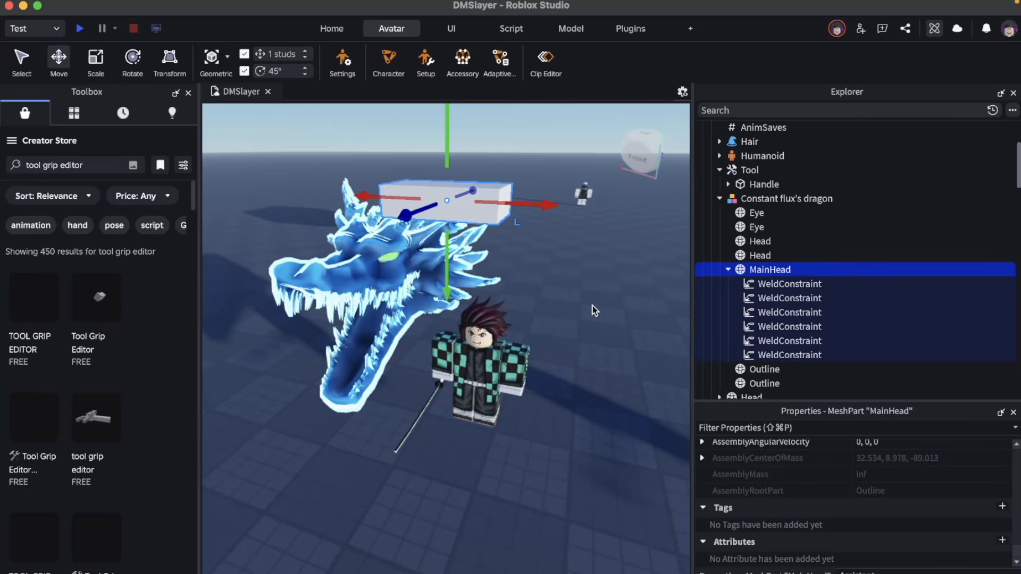
key(f)
scroll(840, 267, up, 6)
click(832, 266)
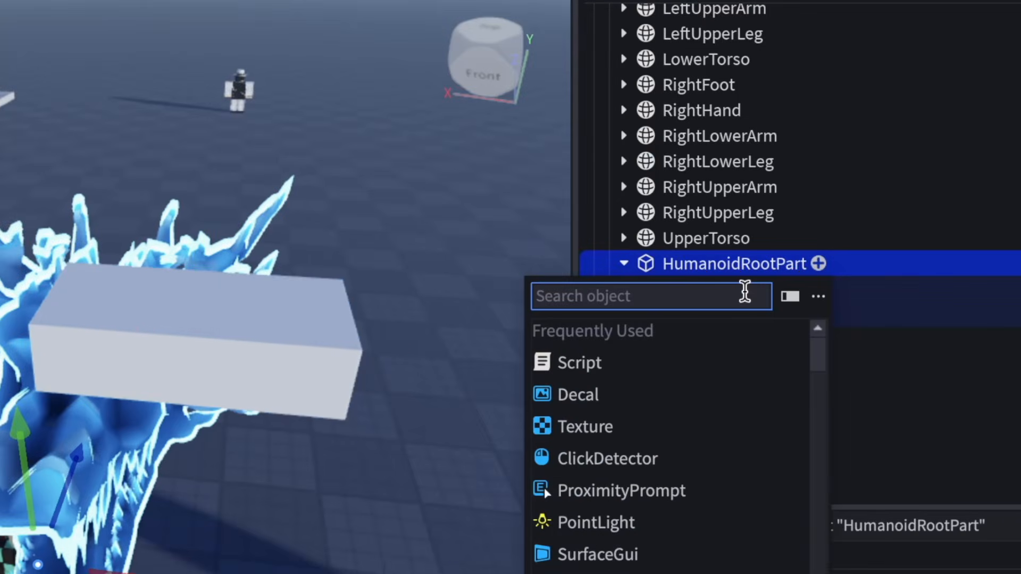
text(moto)
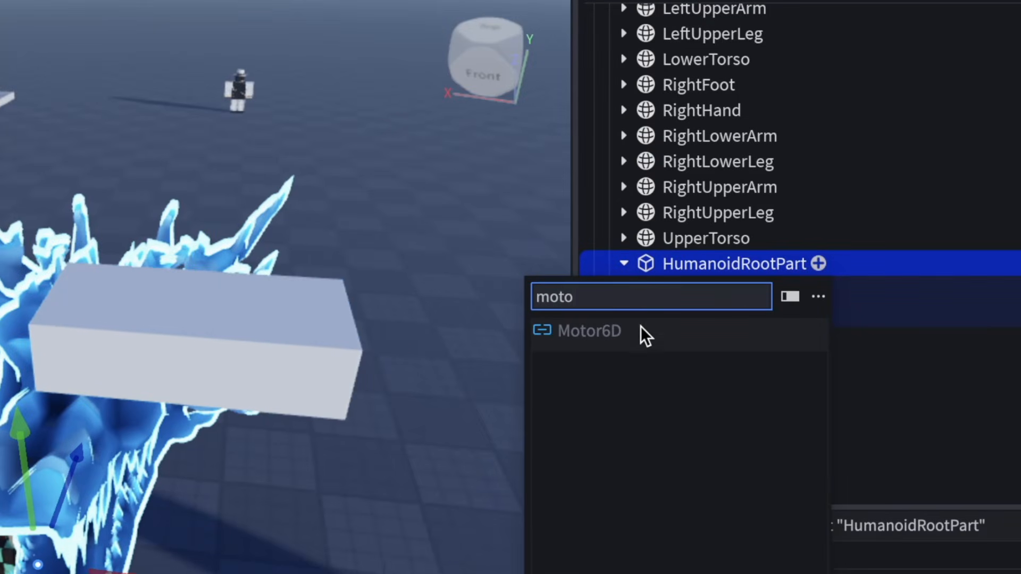
click(641, 326)
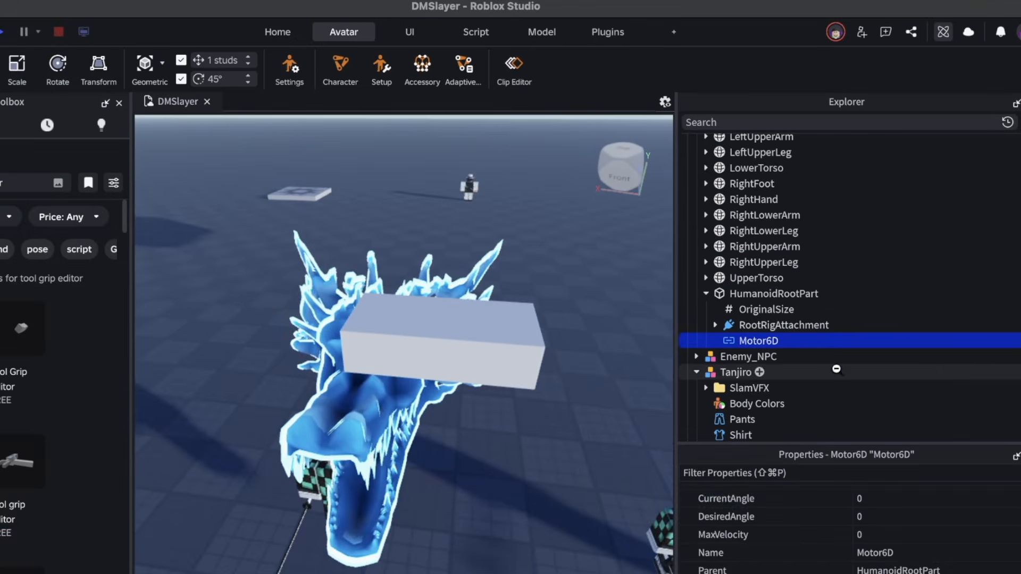
Step: Set the Motor6D's Part0 to HumanoidRootPart and its Part1 to the dragon's MainHead
scroll(898, 573, down, 1)
scroll(876, 568, down, 1)
click(793, 294)
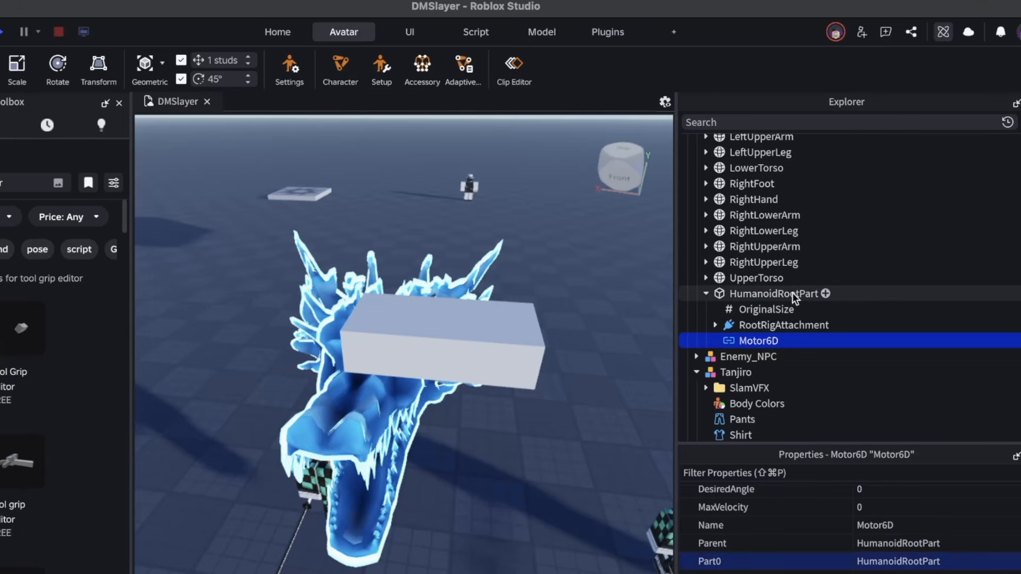
scroll(881, 250, up, 1)
scroll(876, 238, up, 10)
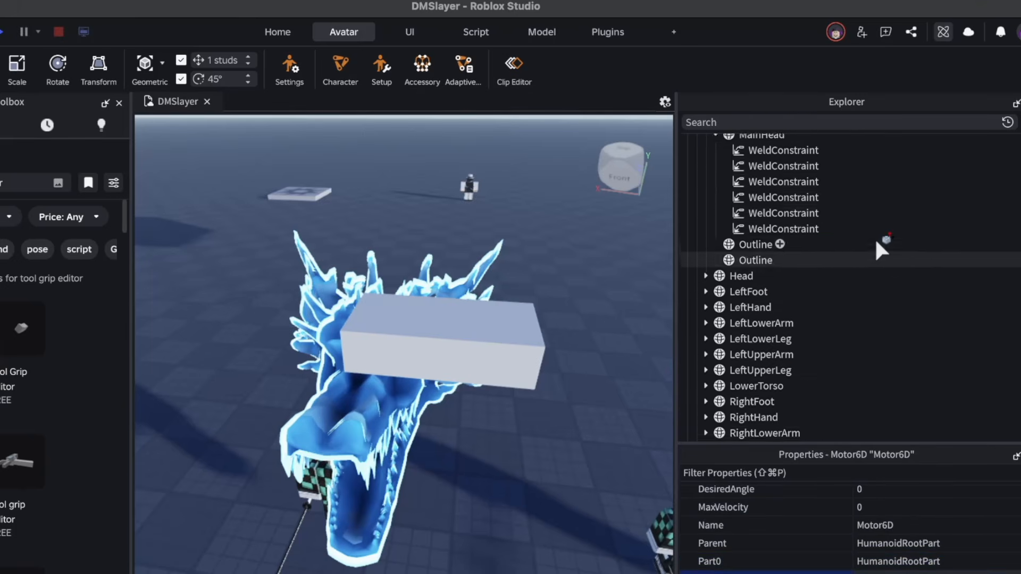
click(770, 232)
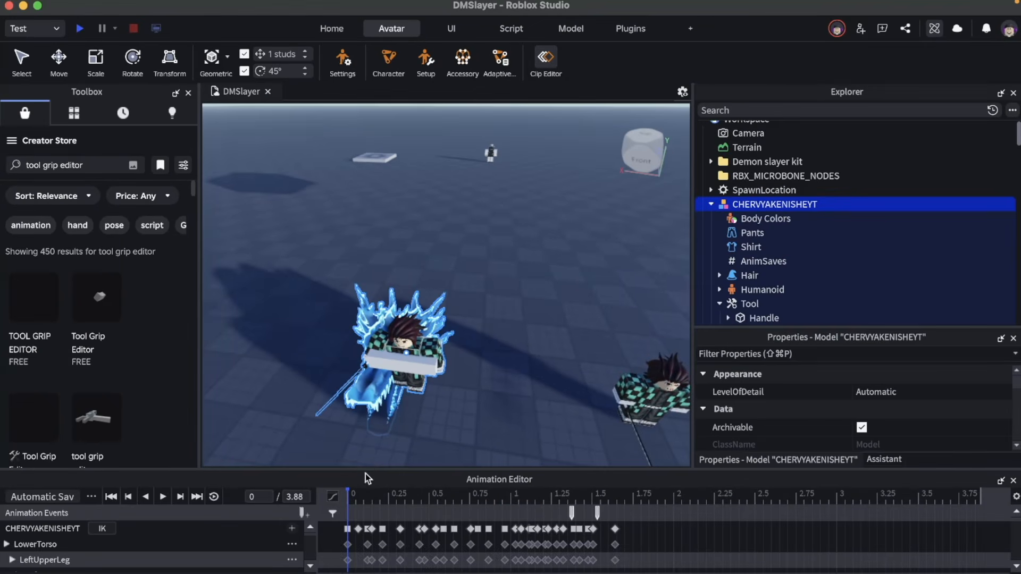
Step: Load the character's dragon animation, select MainHead, and reposition it at the start of the timeline
click(12, 549)
click(256, 481)
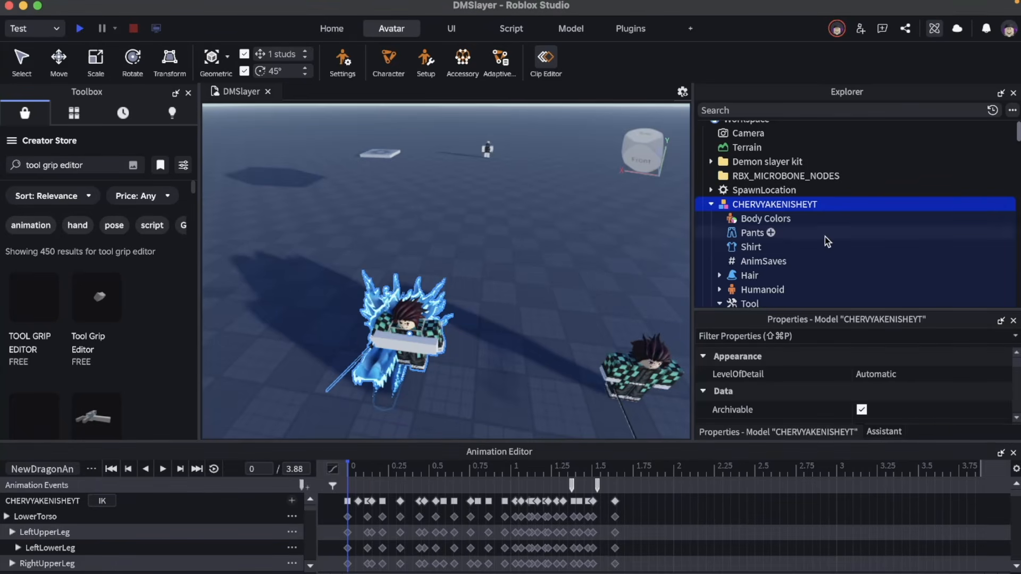
scroll(825, 237, down, 5)
click(774, 218)
drag(467, 343, 426, 262)
click(372, 475)
drag(342, 287, 261, 388)
Step: Move the dragon by its MainHead part at the 0.33 mark of the animation
key(f)
right_drag(502, 305, 447, 292)
drag(362, 275, 467, 312)
right_drag(468, 312, 550, 369)
key(super+2)
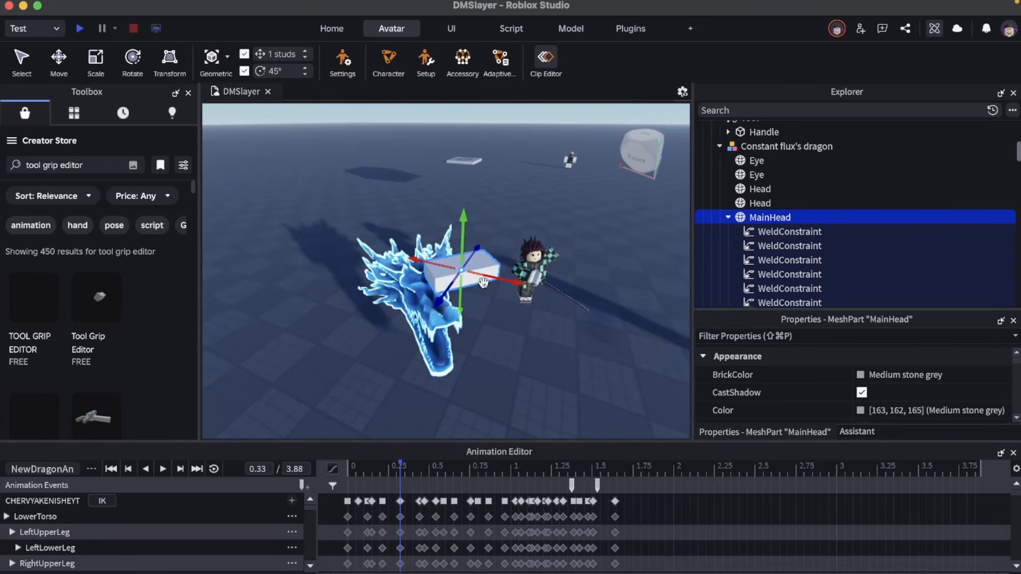
drag(486, 279, 575, 299)
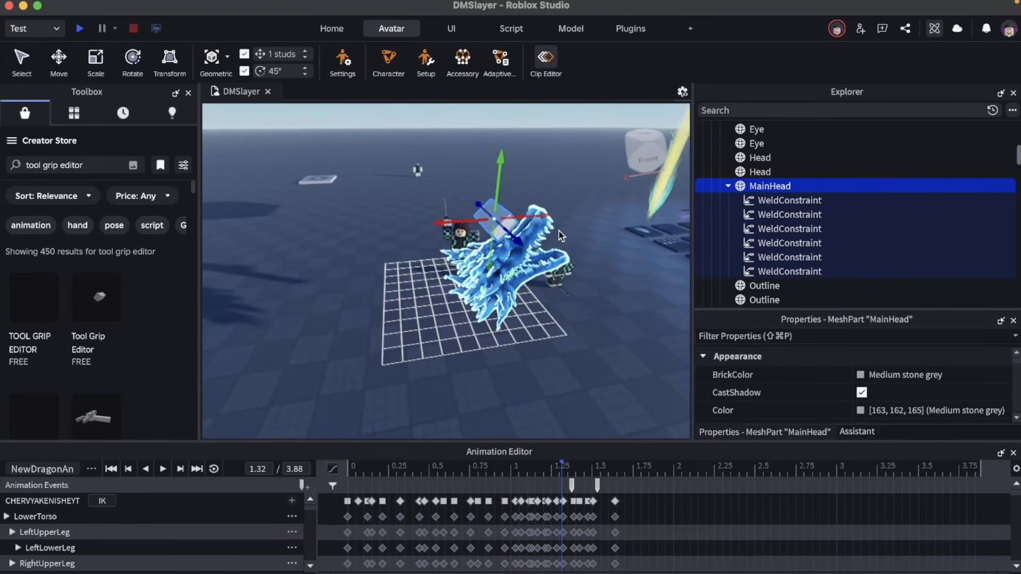
Step: Move and rotate MainHead around the 1.32 mark of the animation, and play the result back
drag(549, 217, 620, 207)
key(r)
drag(590, 171, 607, 226)
click(420, 469)
key(space)
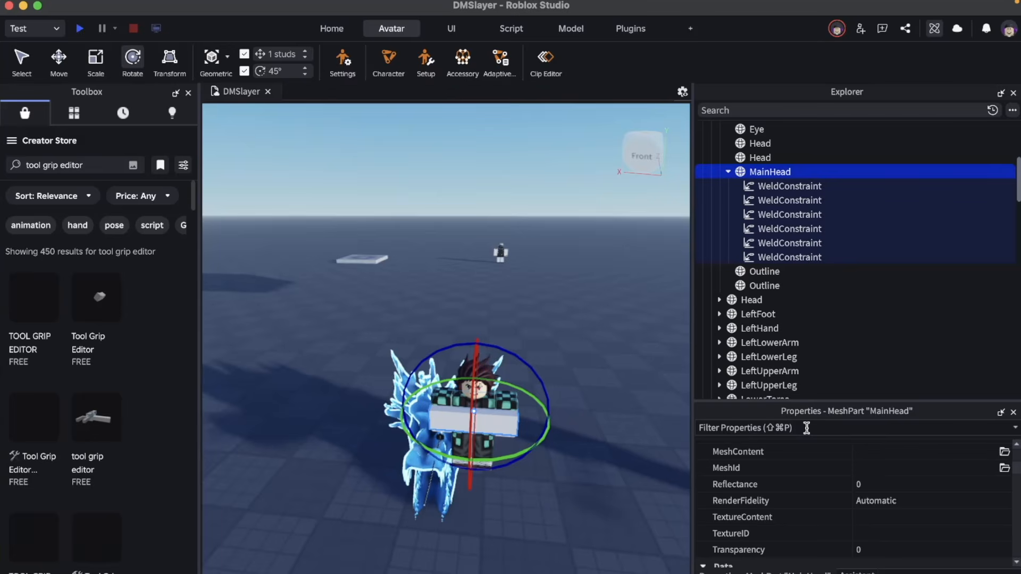
Step: Set the transparency of the MainHead part to 1
scroll(837, 468, down, 3)
click(866, 514)
text(1)
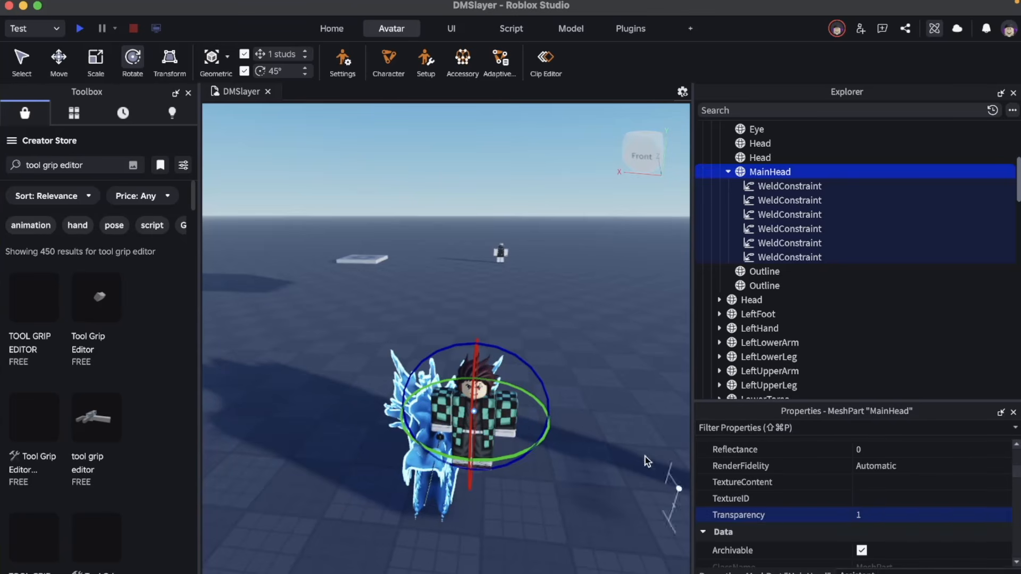
click(571, 352)
scroll(616, 371, down, 3)
right_drag(615, 371, 616, 371)
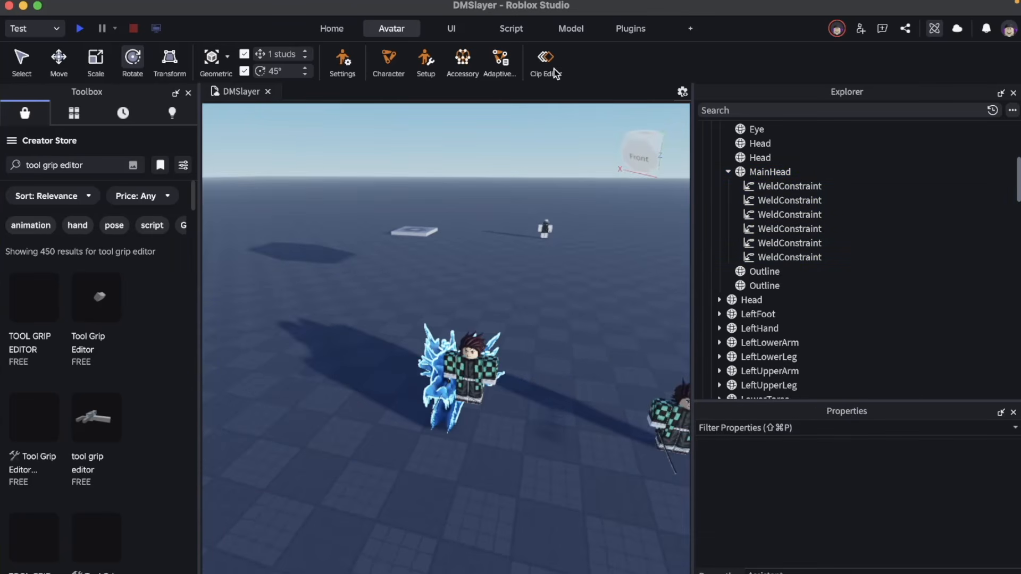
Step: Reopen the character's animation in the Clip Editor, play it, and scrub back to review the dragon's movement
click(556, 75)
key(space)
key(space)
drag(486, 473, 324, 470)
key(space)
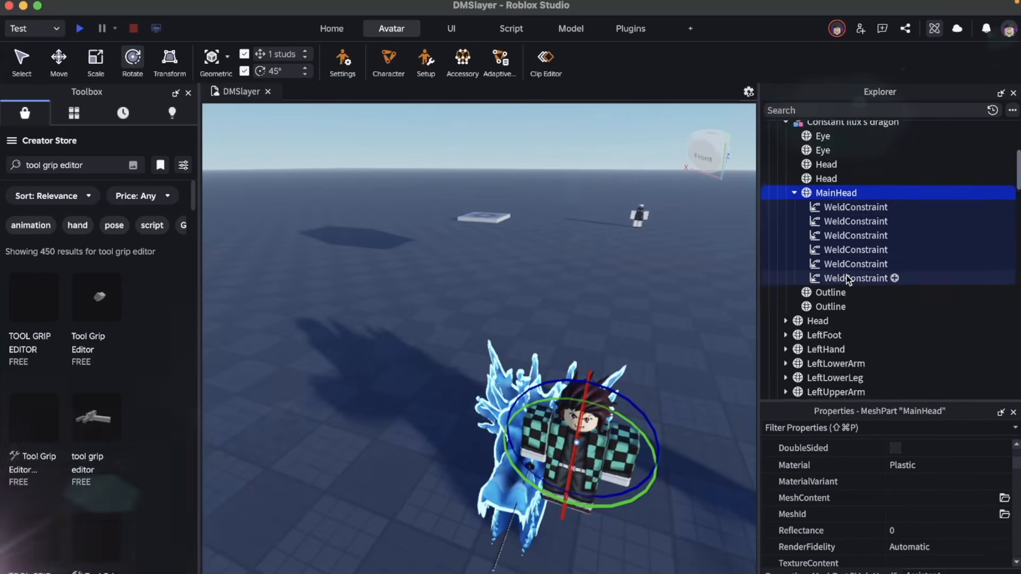
Step: Insert an Attachment into MainHead and a Trail inside that Attachment
scroll(847, 276, up, 2)
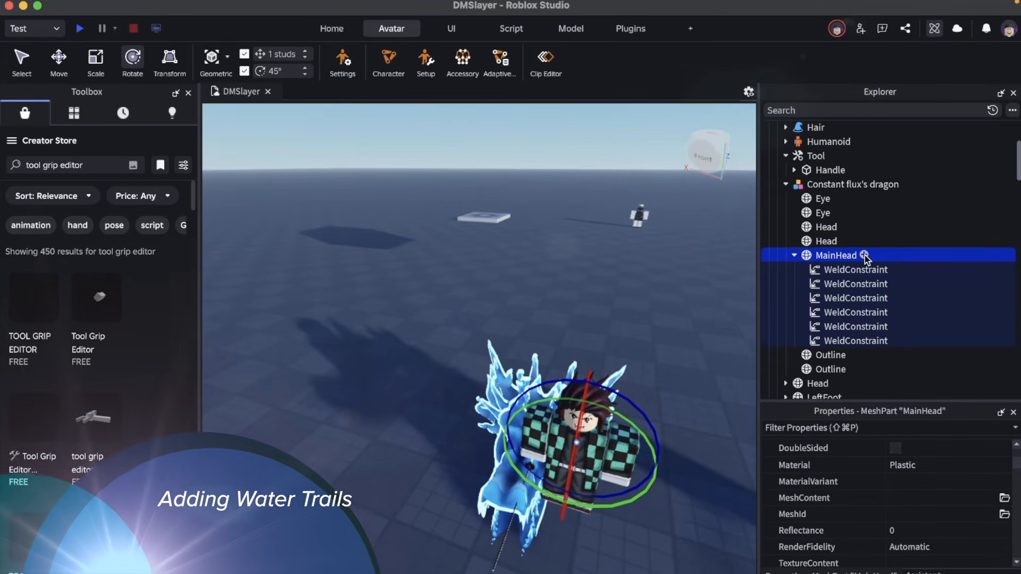
click(864, 256)
text(att)
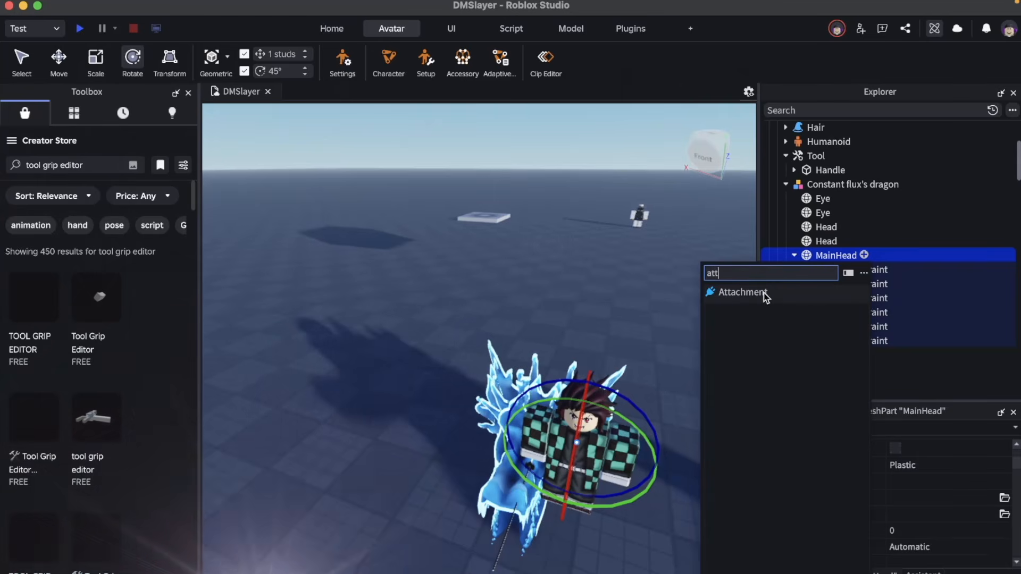
click(764, 294)
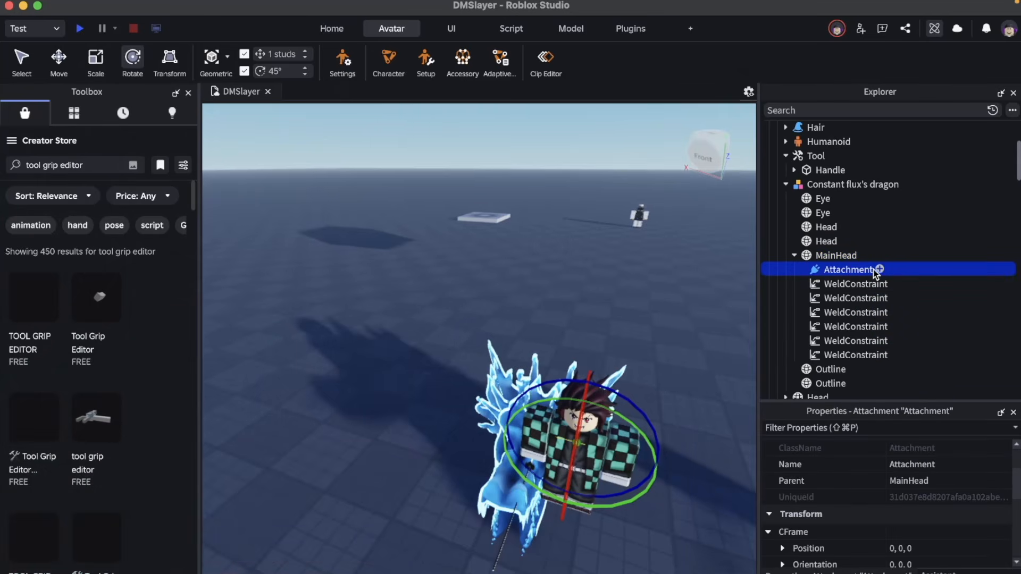
click(880, 269)
text(trai)
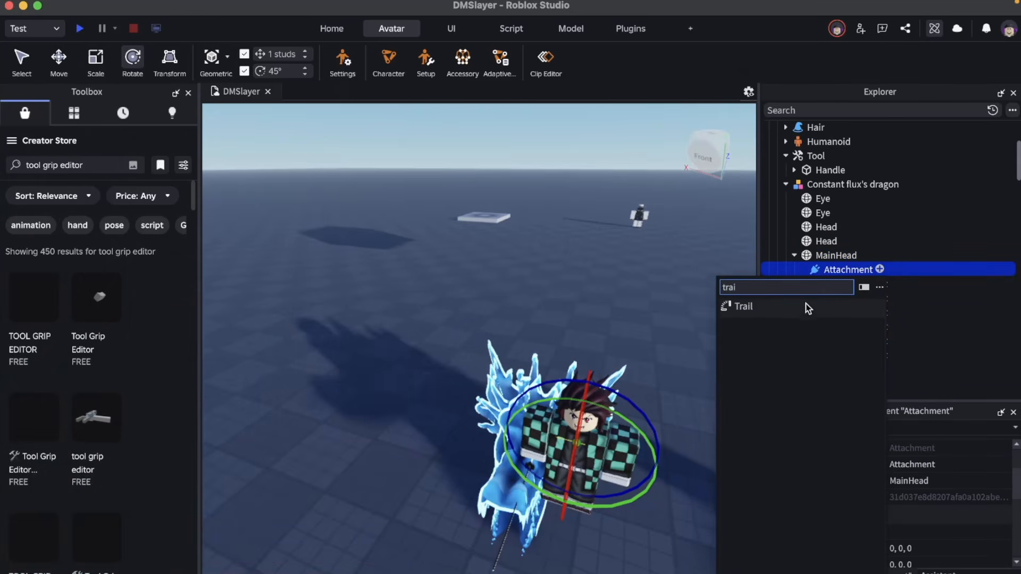
click(817, 303)
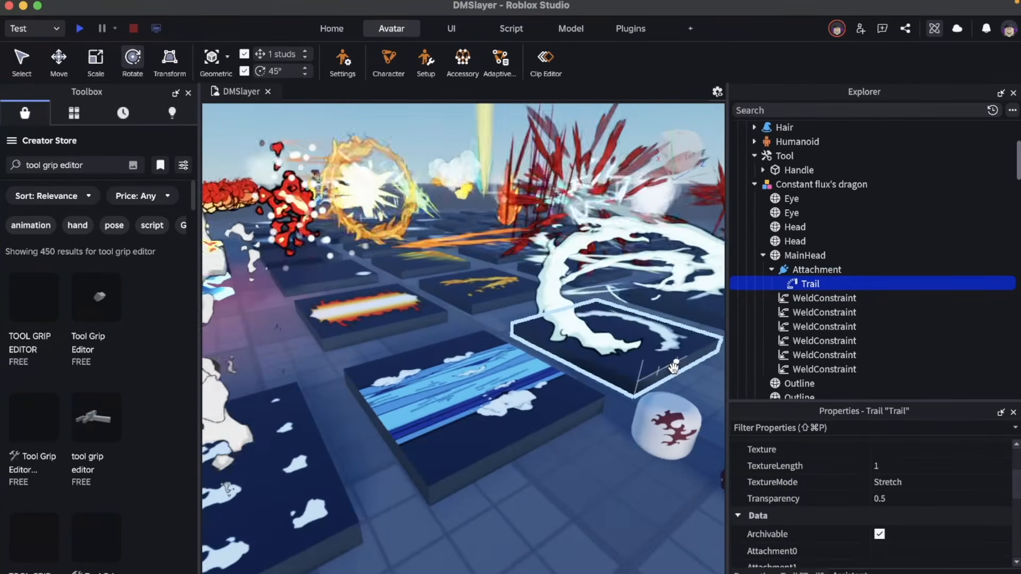
click(468, 388)
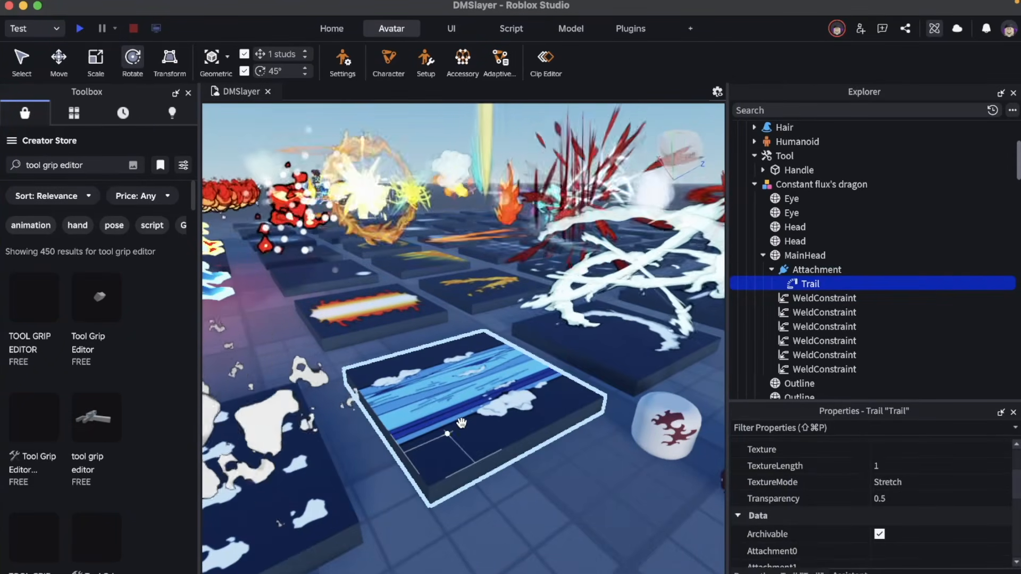
click(754, 198)
click(792, 211)
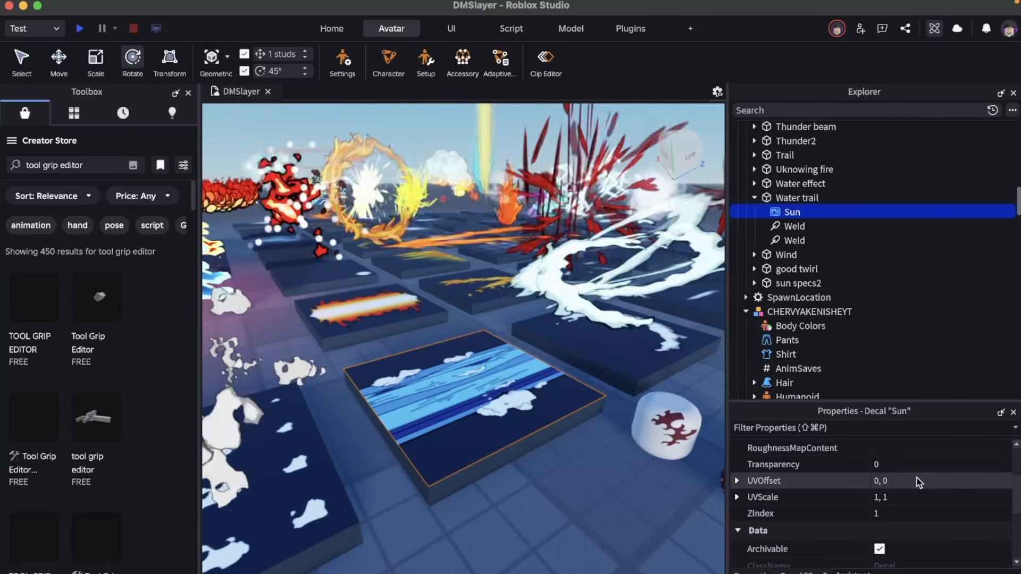
scroll(917, 477, down, 5)
scroll(917, 483, up, 5)
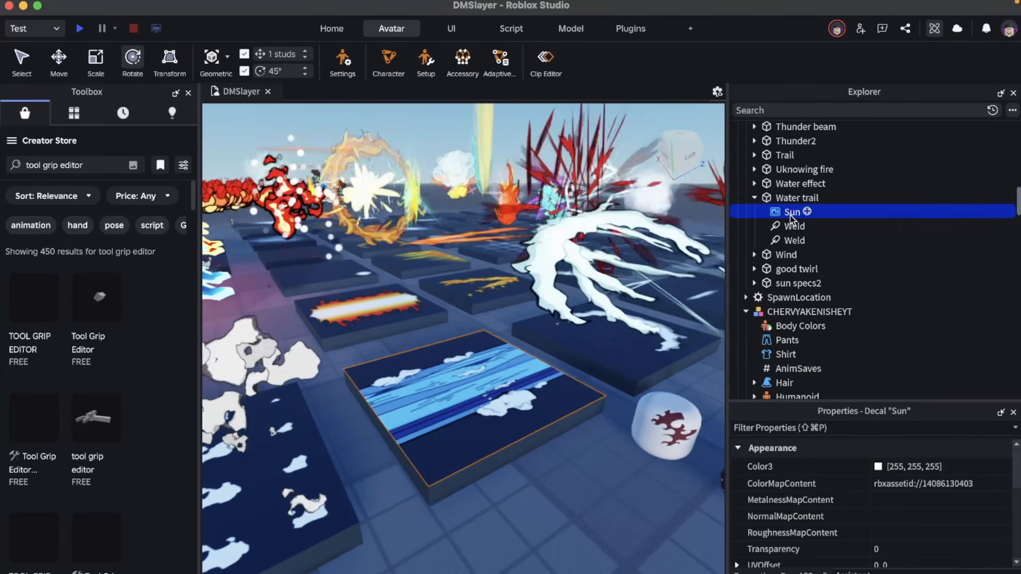
right_click(791, 214)
click(939, 522)
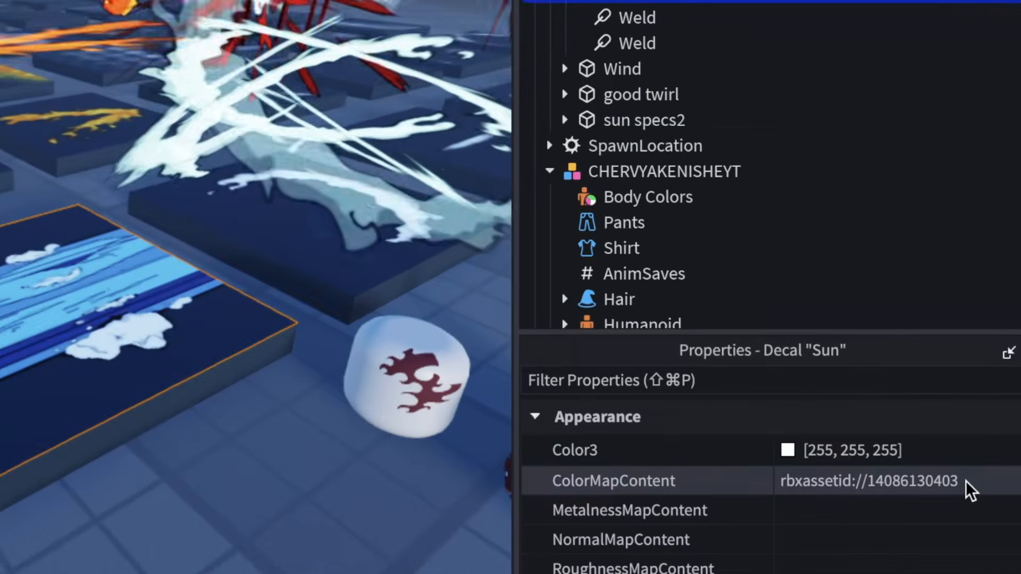
click(957, 481)
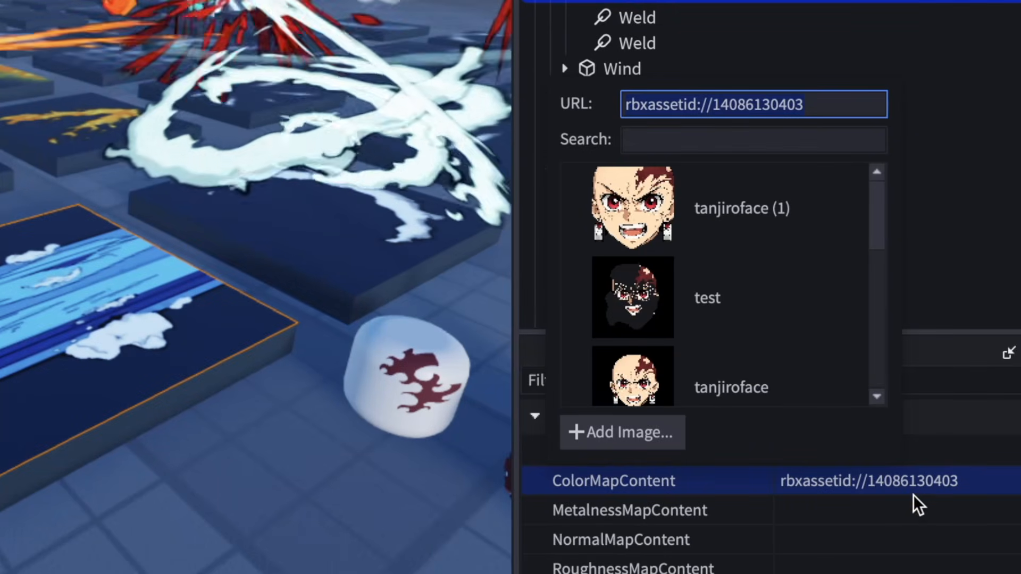
right_click(769, 102)
click(825, 221)
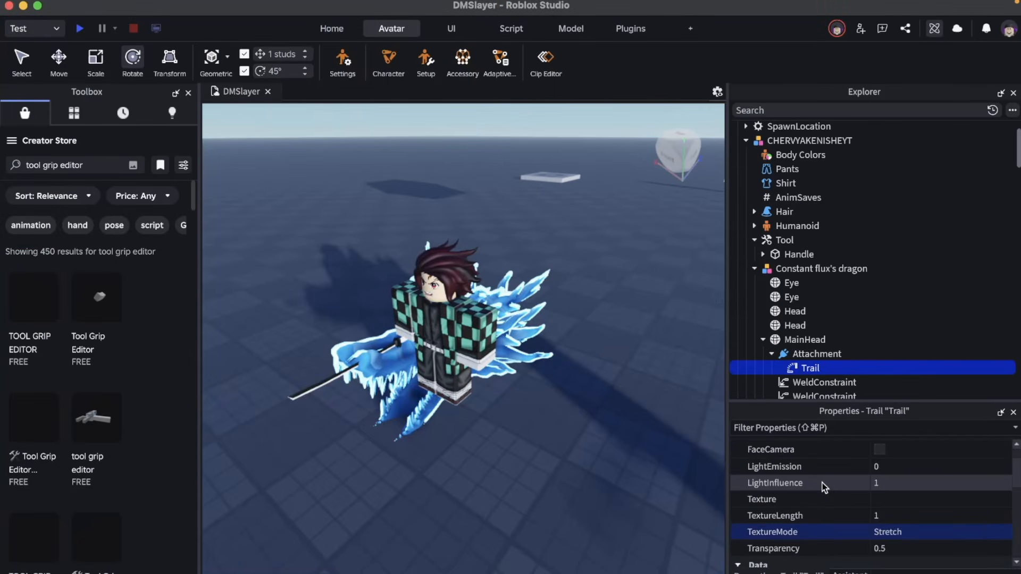
scroll(822, 483, down, 1)
click(894, 491)
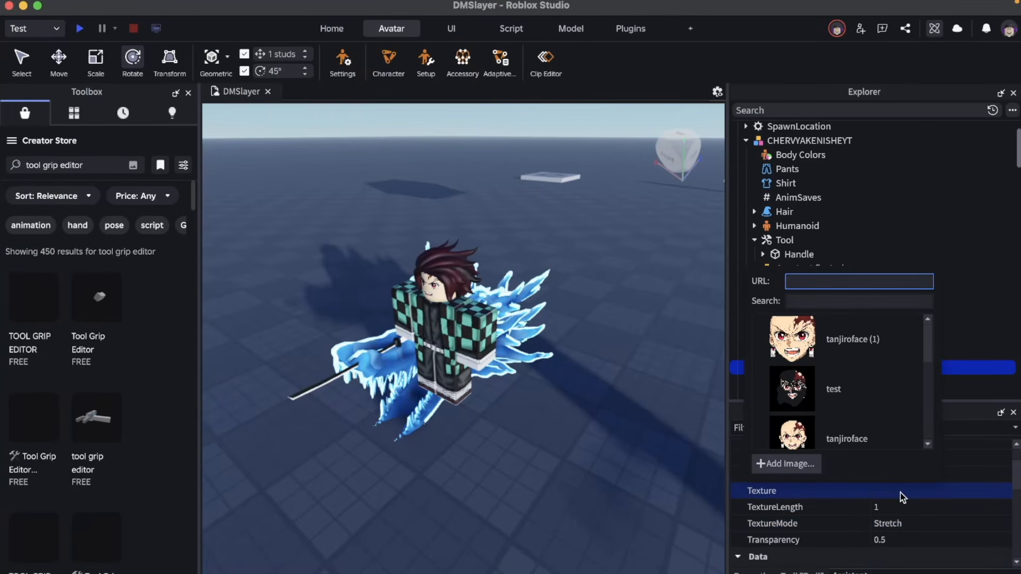
right_click(821, 280)
click(853, 359)
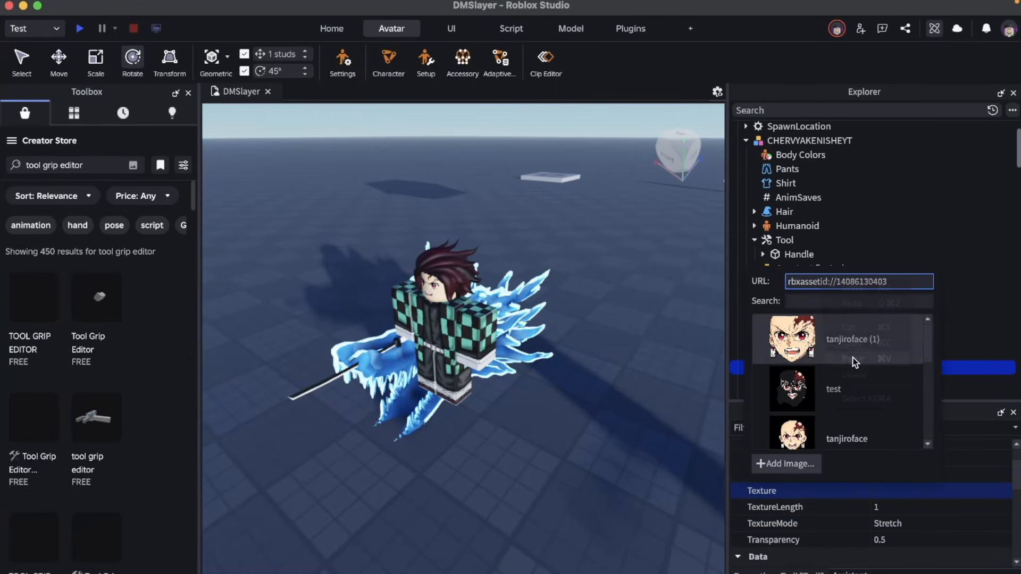
click(952, 386)
Step: Insert a second Attachment into MainHead, named Attachment2
scroll(597, 398, down, 4)
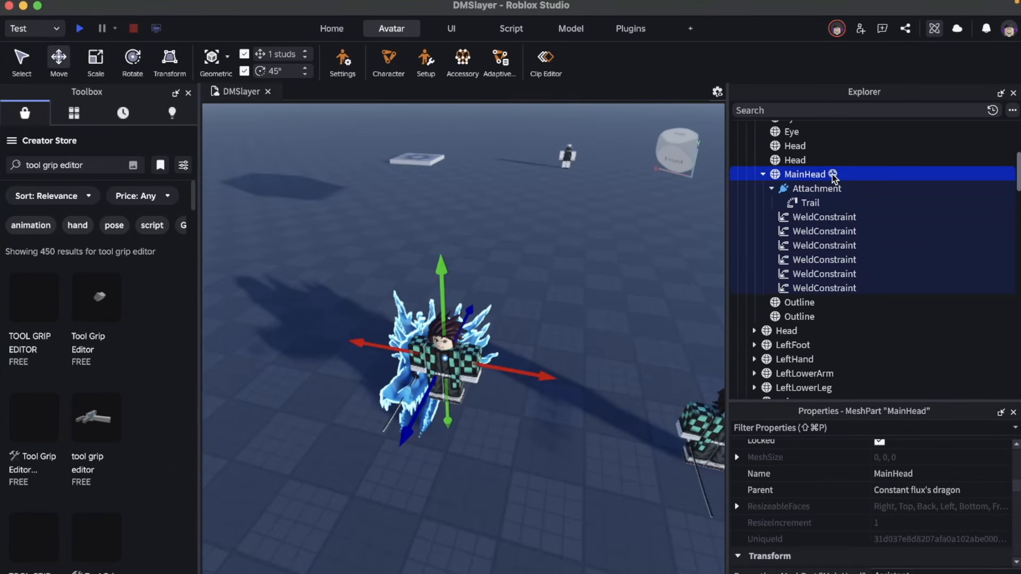
click(832, 174)
text(att)
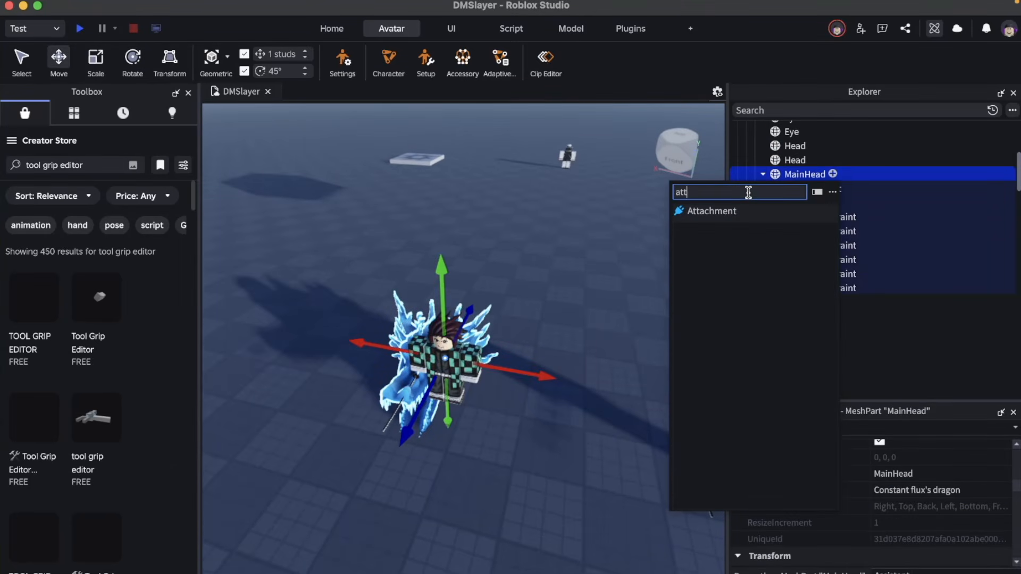
click(728, 213)
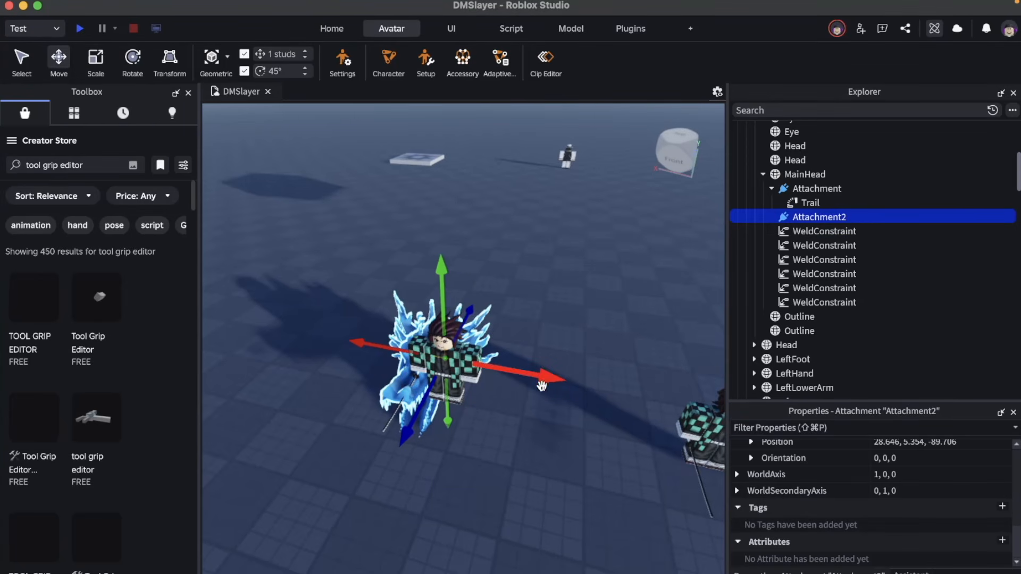
Step: Move Attachment2 4 studs sideways along the X axis, away from the first Attachment
drag(554, 381, 491, 368)
right_drag(497, 433, 497, 433)
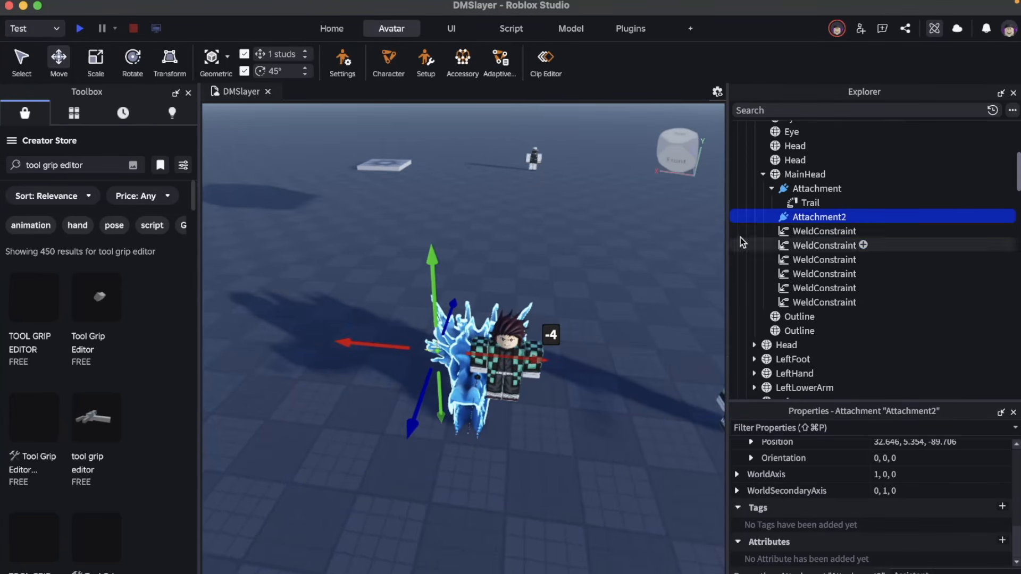
click(814, 188)
click(809, 218)
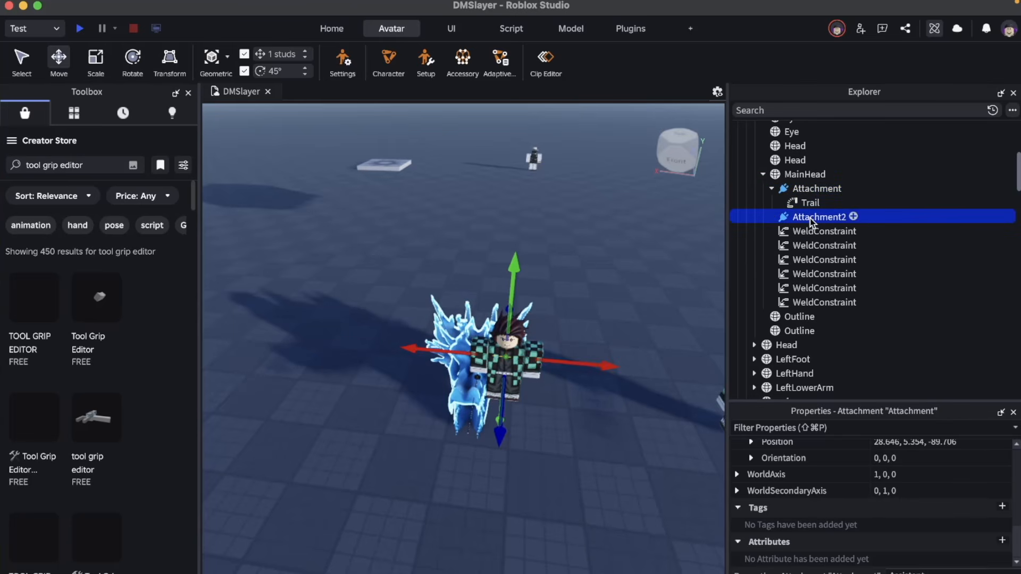
drag(532, 368, 531, 368)
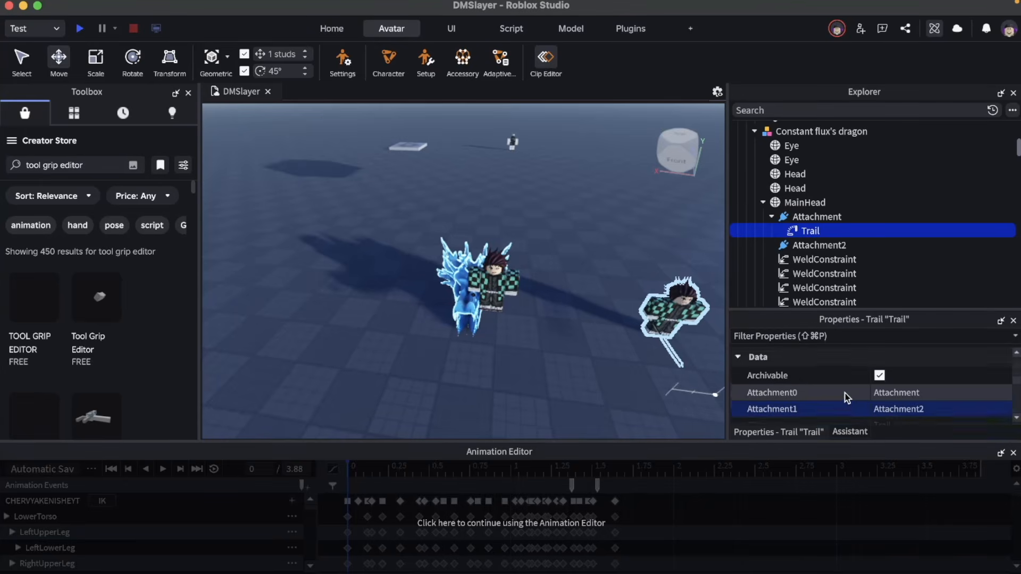
Step: Check the Trail's Attachment0 and Attachment1 assignments against the two attachments in MainHead
scroll(845, 394, down, 1)
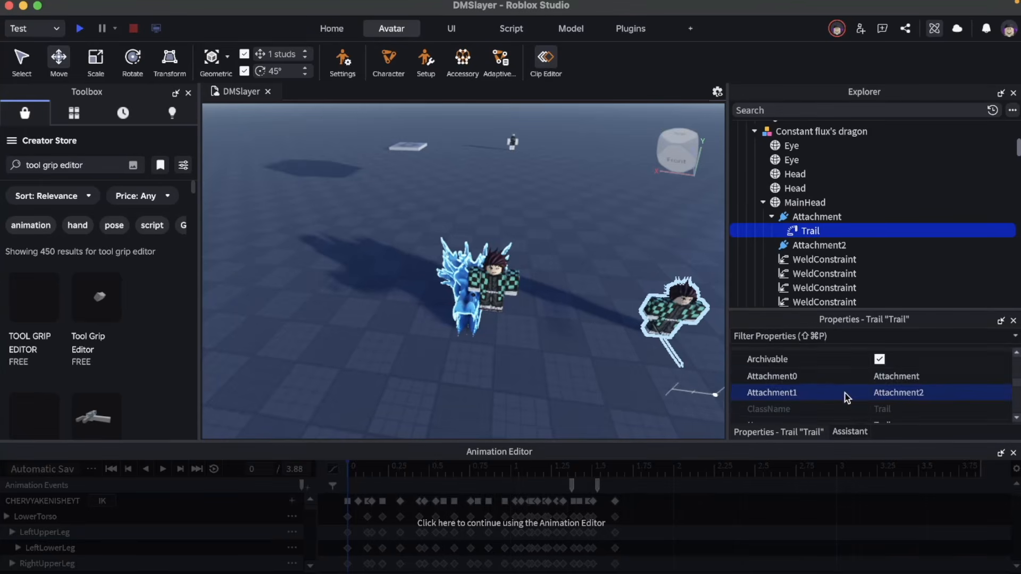
click(830, 217)
click(832, 245)
scroll(861, 242, down, 3)
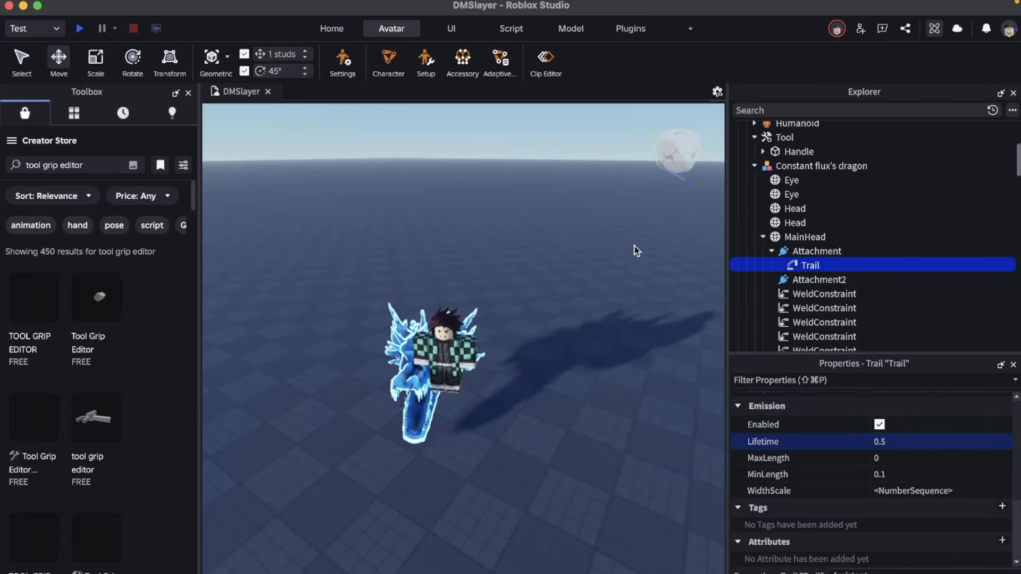
Step: Open the character's animation in the Clip Editor and scrub forward and back to about 0.43 to preview the dragon's trail
click(543, 67)
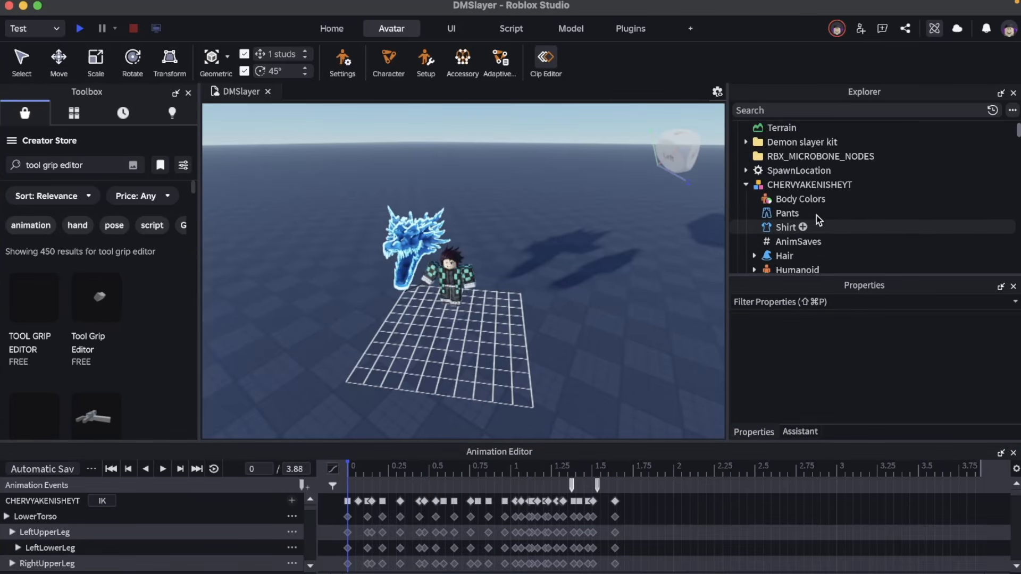
scroll(818, 244, down, 5)
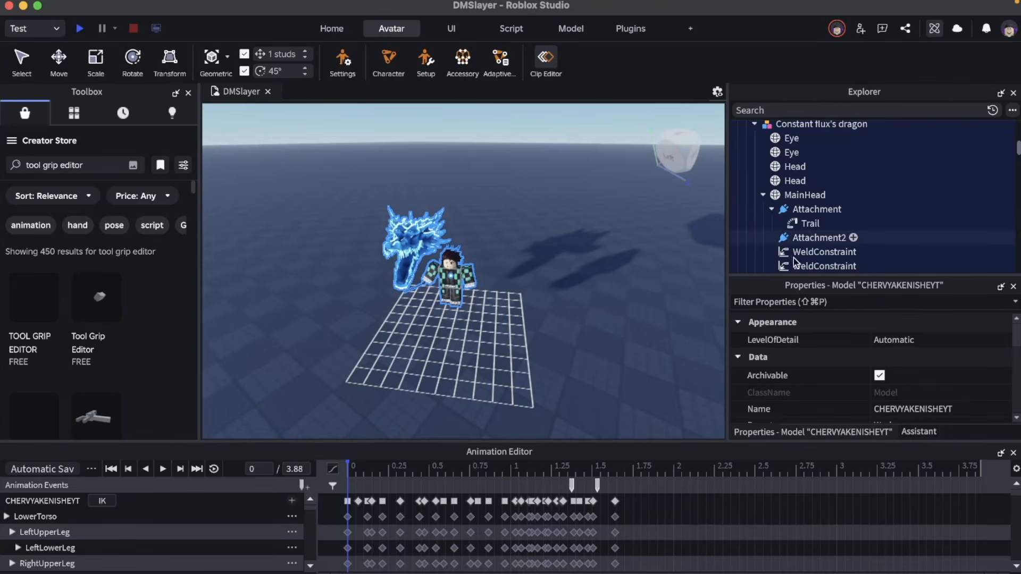
drag(351, 471, 515, 462)
right_drag(573, 342, 597, 365)
drag(515, 472, 416, 472)
Step: Pick a new colour for the Trail under MainHead's Attachment and confirm it
click(811, 223)
click(878, 357)
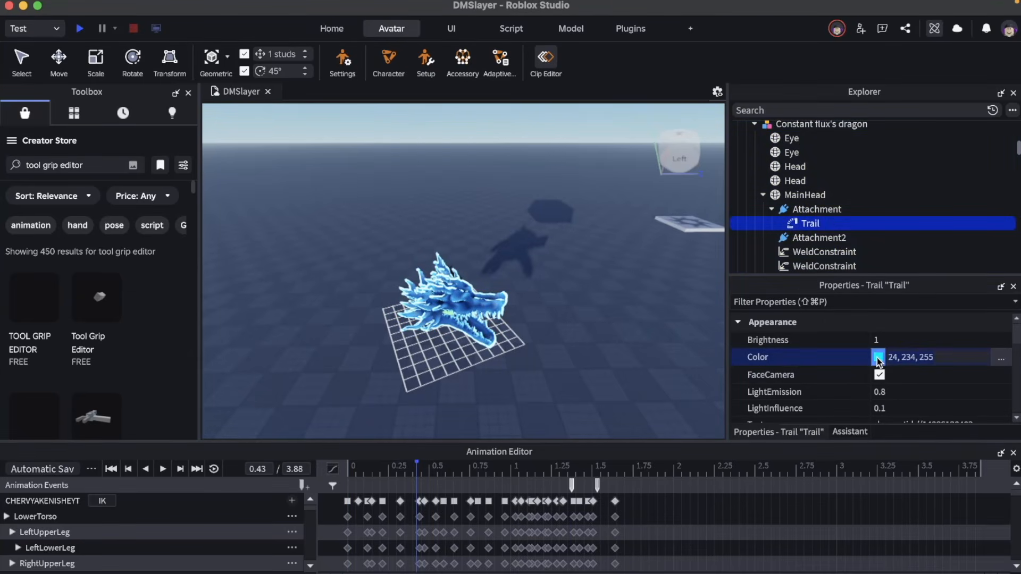
click(411, 313)
click(465, 457)
Step: Set the Trail's Lifetime to 2 and scrub the animation to 1.3 and back to preview the trail
drag(406, 474, 539, 479)
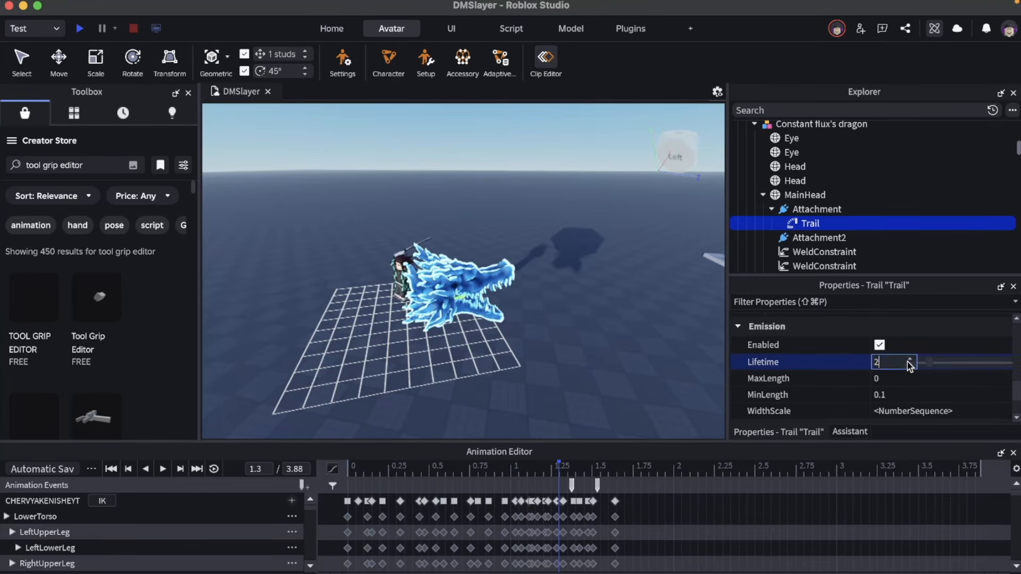
drag(541, 477, 327, 467)
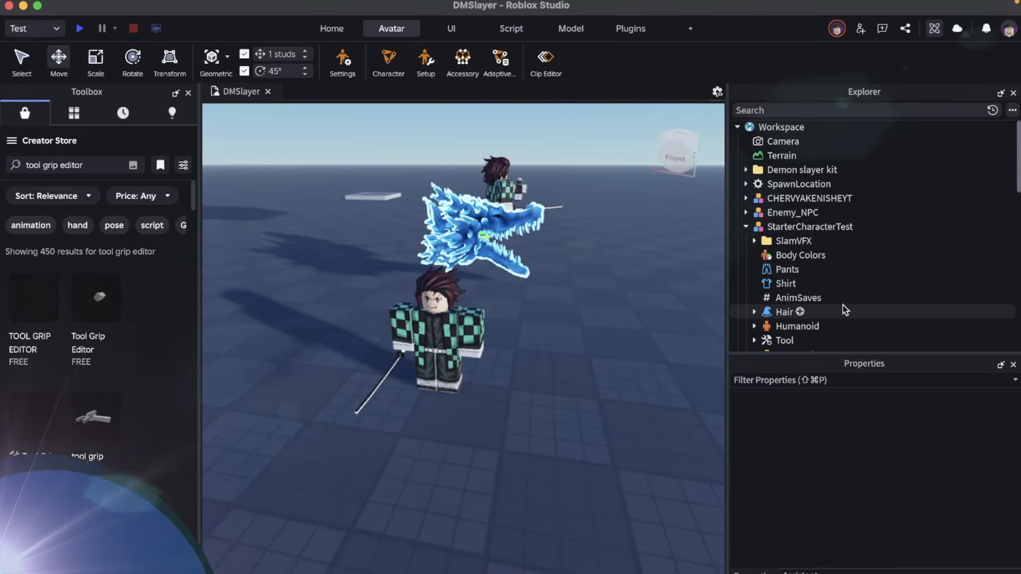
Step: Expand the SlamVFX folder in StarterCharacterTest, select its Mist upwards part, and examine the effects laid out in the scene
scroll(845, 307, down, 6)
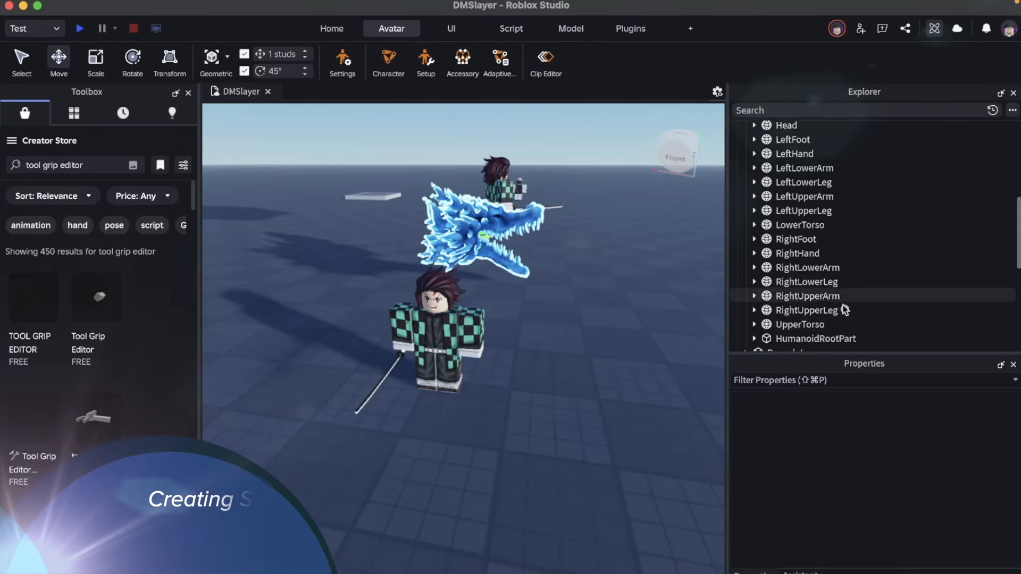
scroll(825, 266, up, 6)
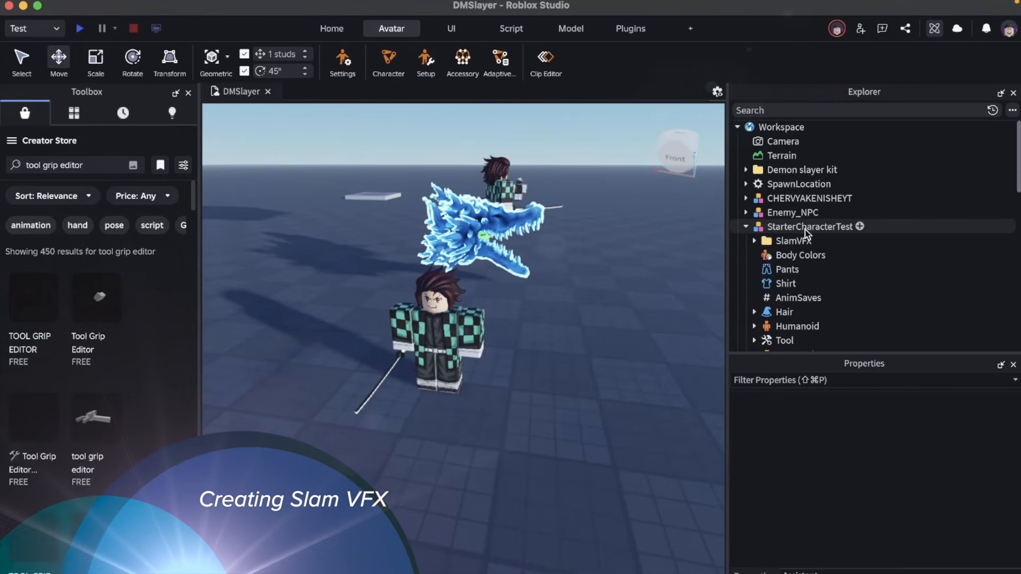
click(845, 241)
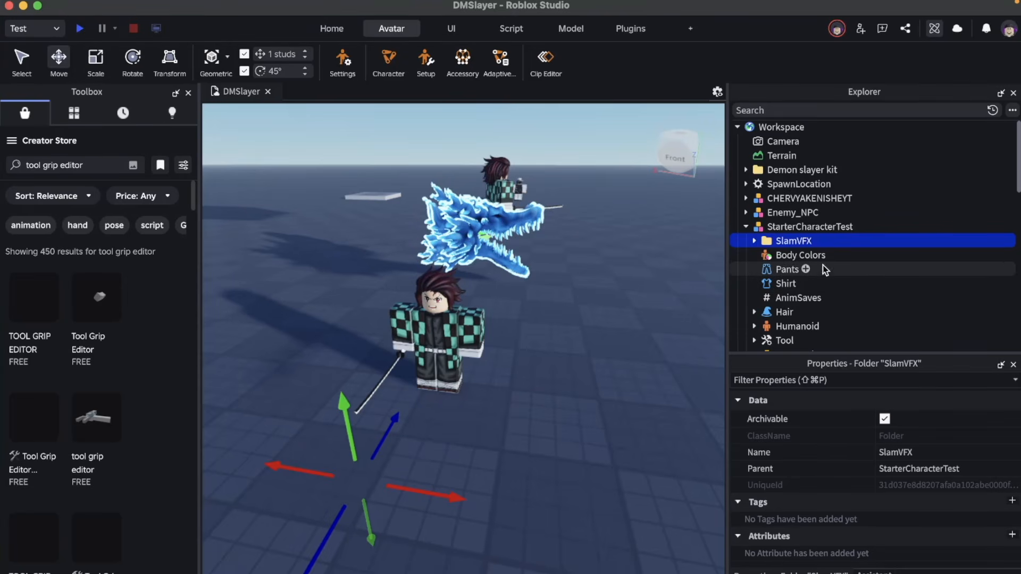
click(819, 255)
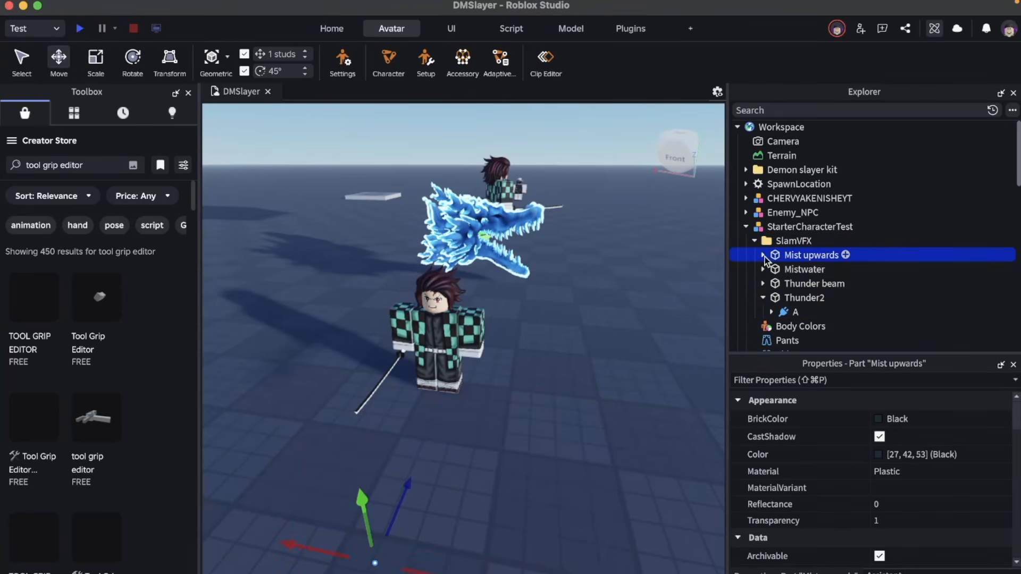
key(s)
right_drag(652, 330, 652, 333)
key(d)
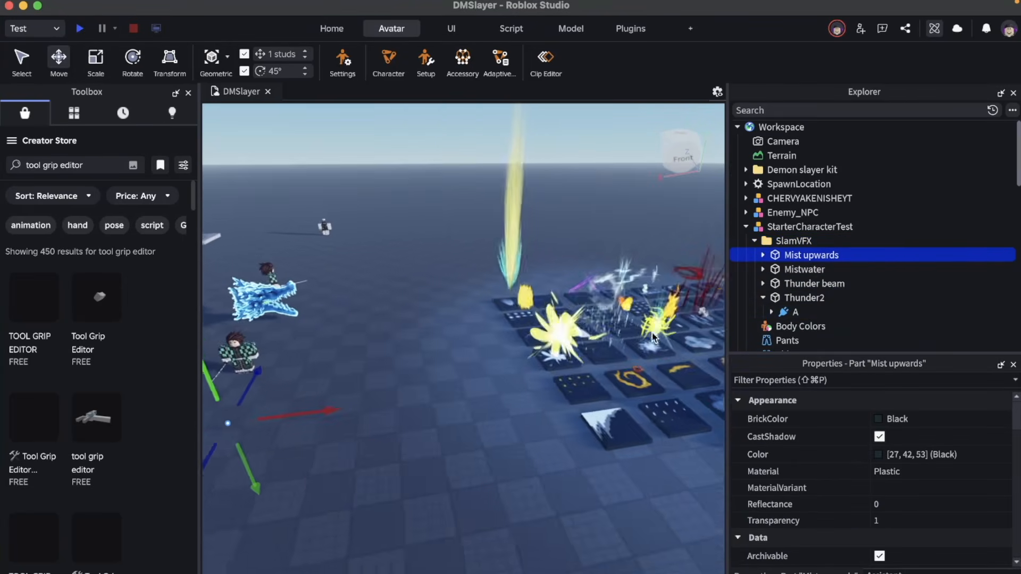
key(w)
key(f)
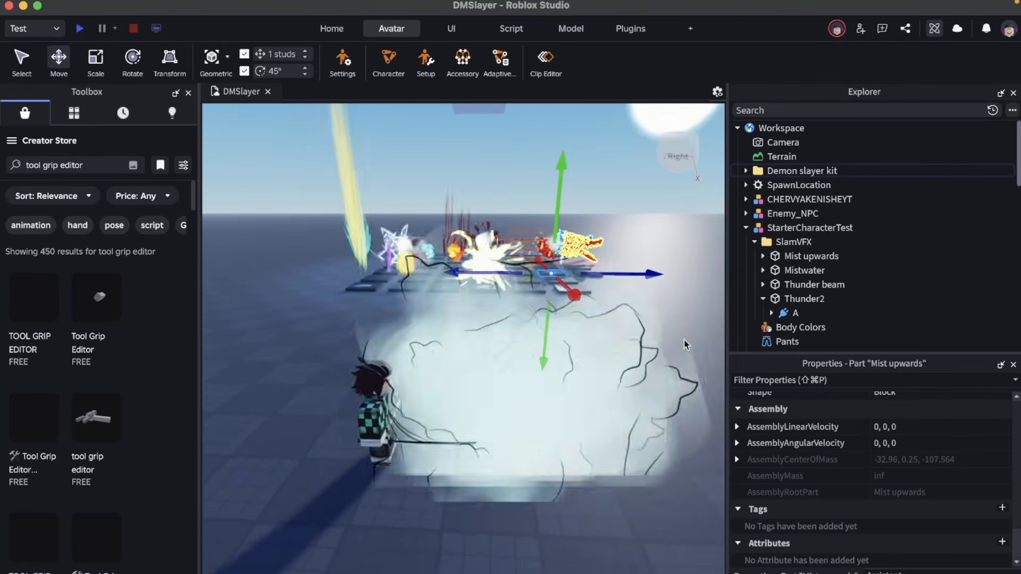
Step: Enable the Aura particle emitter in attachment A of SlamVFX's Mistwater part
click(805, 270)
click(764, 270)
click(772, 285)
click(810, 299)
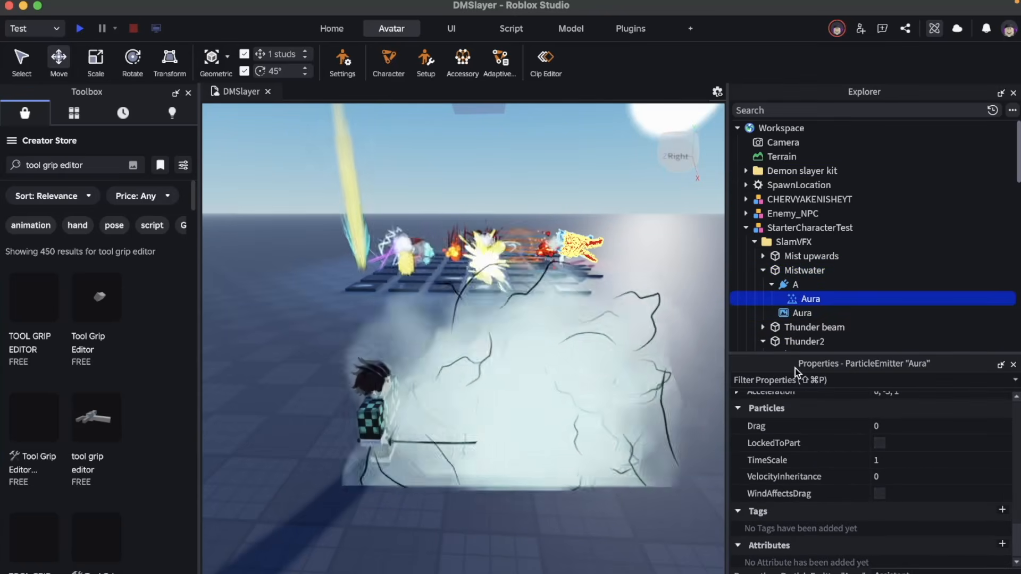
scroll(831, 458, up, 10)
scroll(845, 478, up, 4)
scroll(849, 487, down, 4)
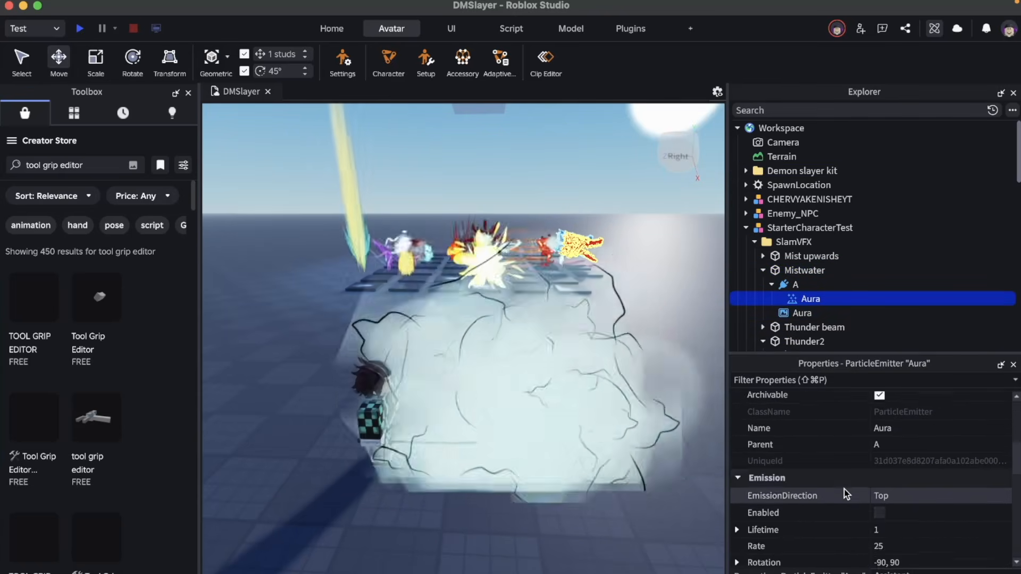
click(880, 517)
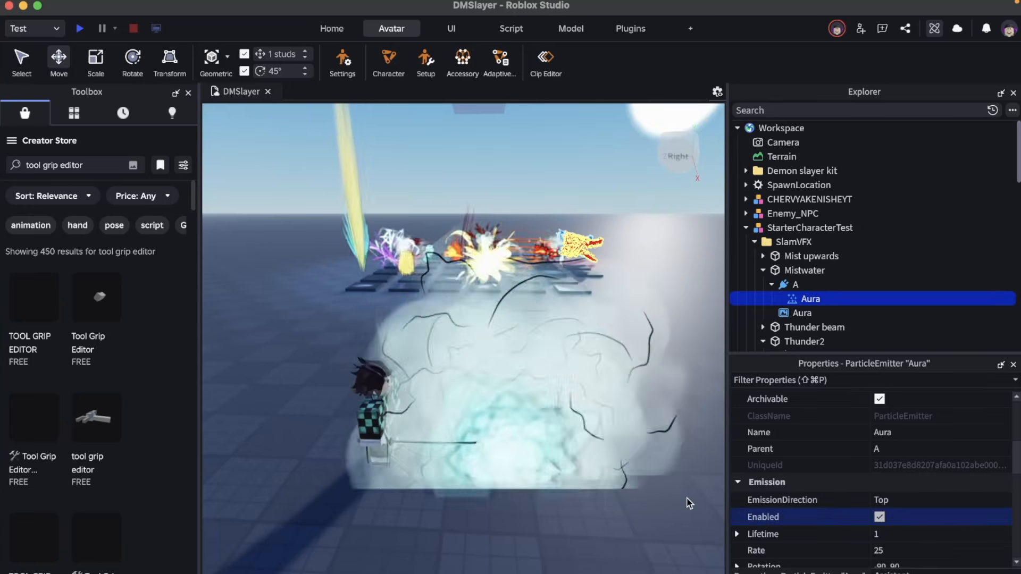
Step: Enable the Drop particle emitter in attachment A of SlamVFX's Thunder beam part
scroll(830, 319, down, 1)
click(763, 309)
click(880, 517)
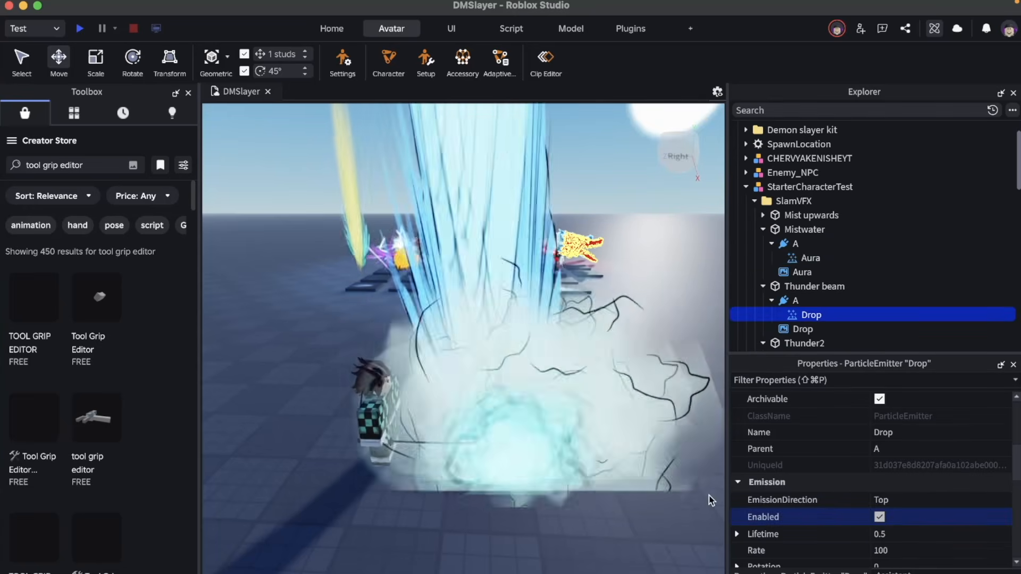
Step: Examine the combined slam effect beside the character and the source Thunder beam part in the effects kit
right_drag(639, 479, 639, 479)
right_drag(537, 415, 538, 415)
key(w)
click(527, 426)
key(s)
right_drag(438, 433, 438, 433)
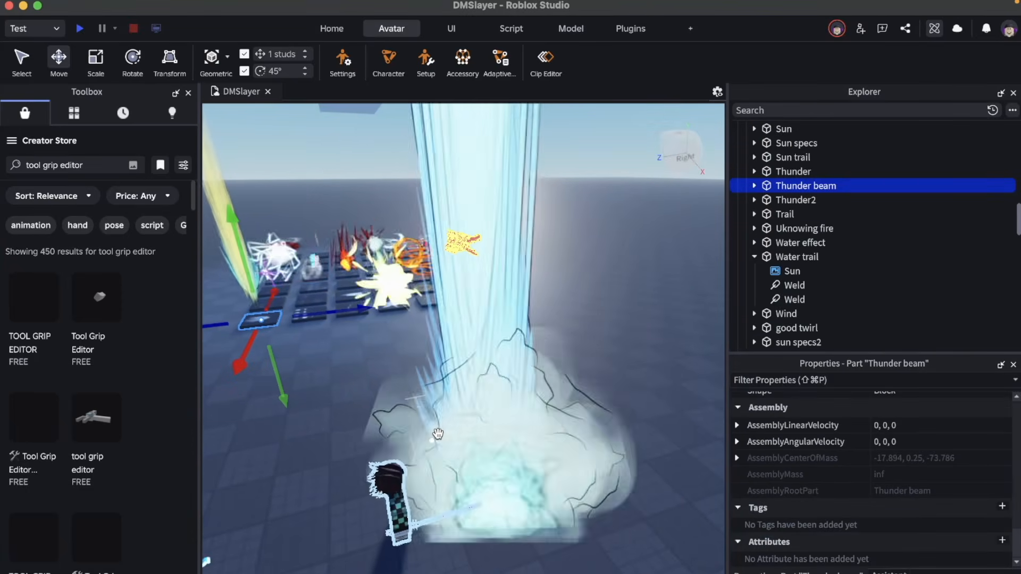
scroll(847, 288, up, 10)
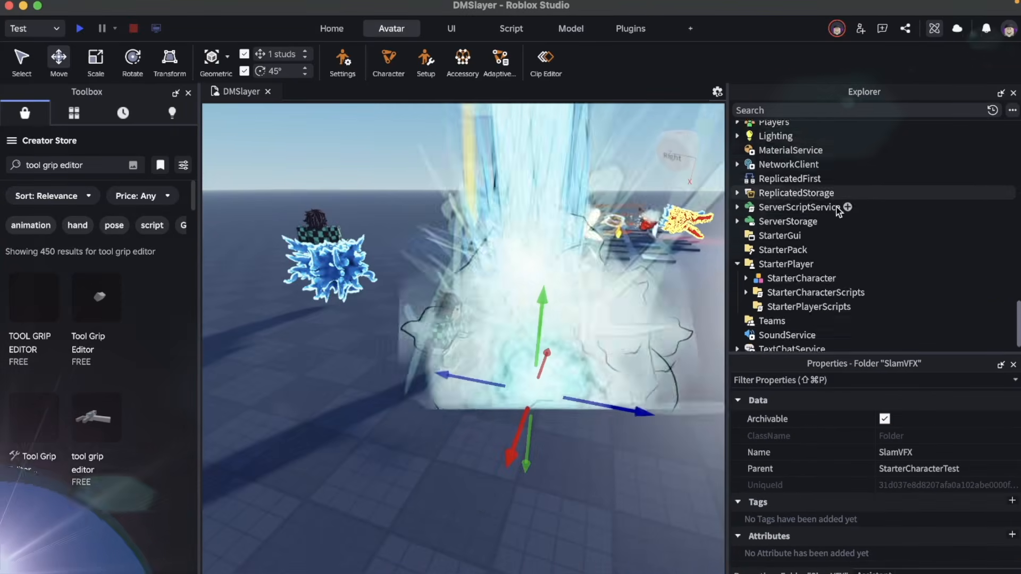
Step: Open the DragonAnimController script from StarterCharacterScripts and widen the script editor to fit its lines
scroll(783, 281, down, 2)
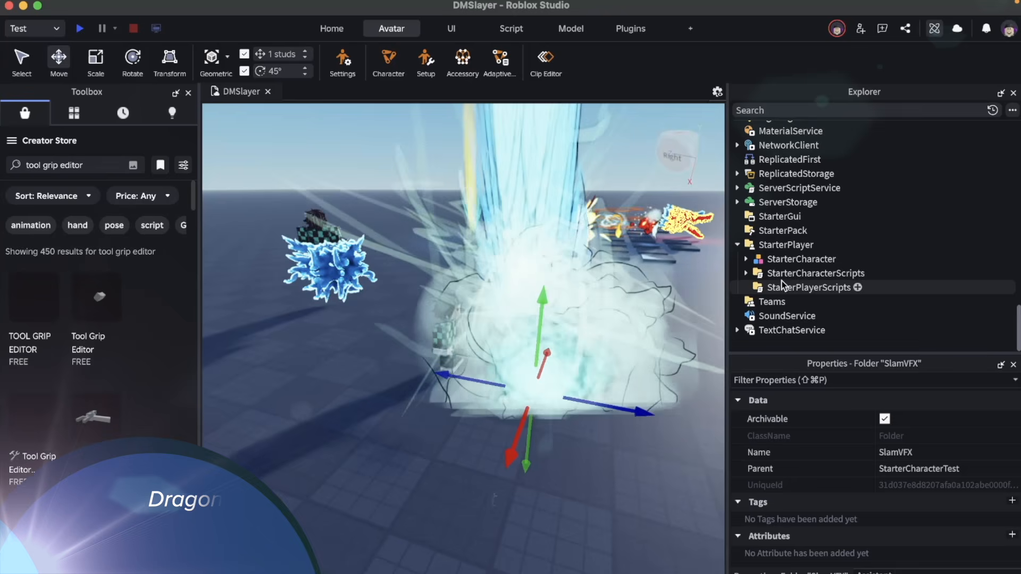
click(746, 273)
double_click(832, 287)
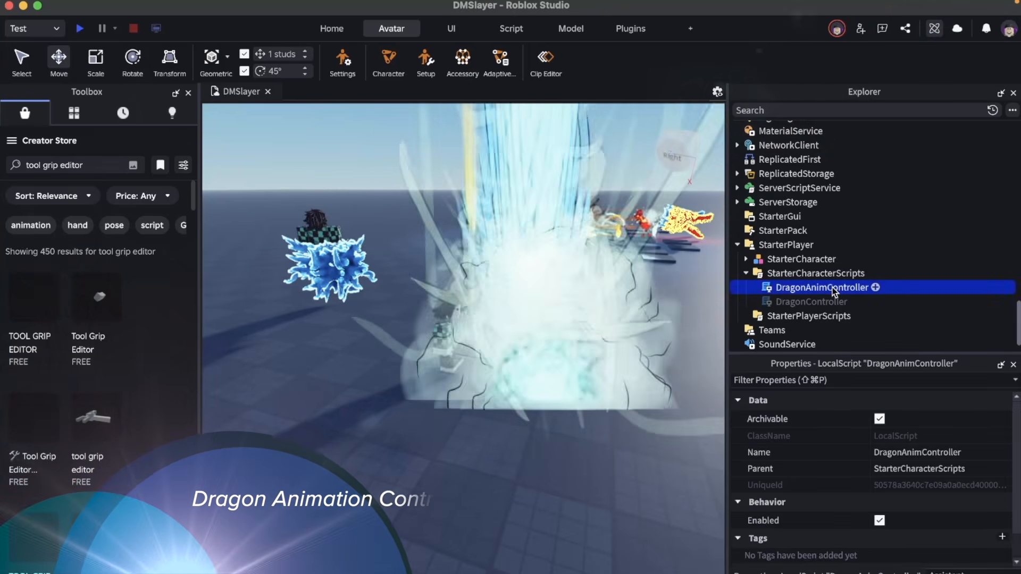
drag(731, 320, 749, 316)
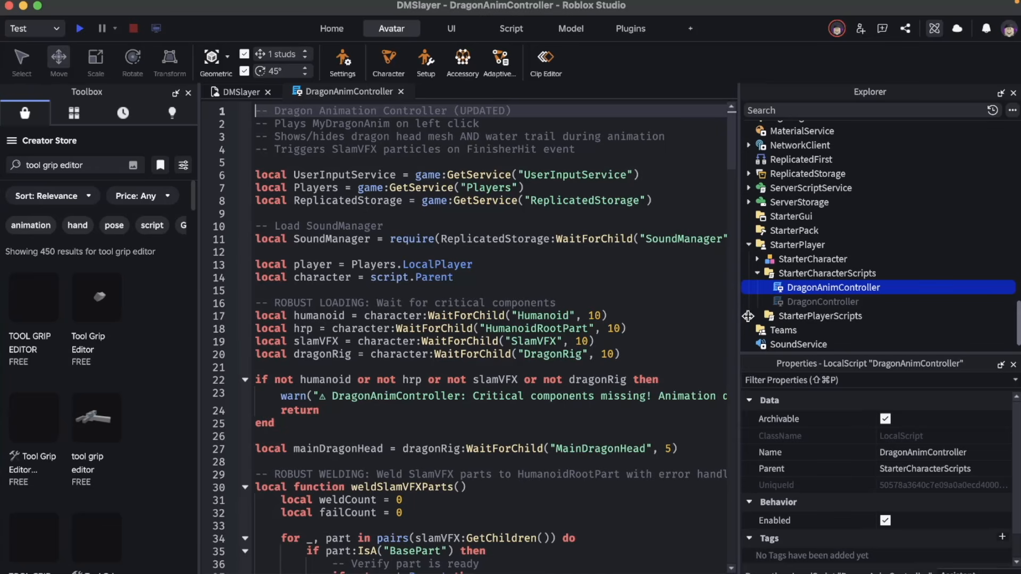
drag(749, 316, 824, 308)
Step: Read the DragonAnimController script from its component loading through weldSlamVFXParts and hideDragonEffects to the enableSlamVFX function
scroll(726, 308, down, 3)
scroll(702, 316, up, 3)
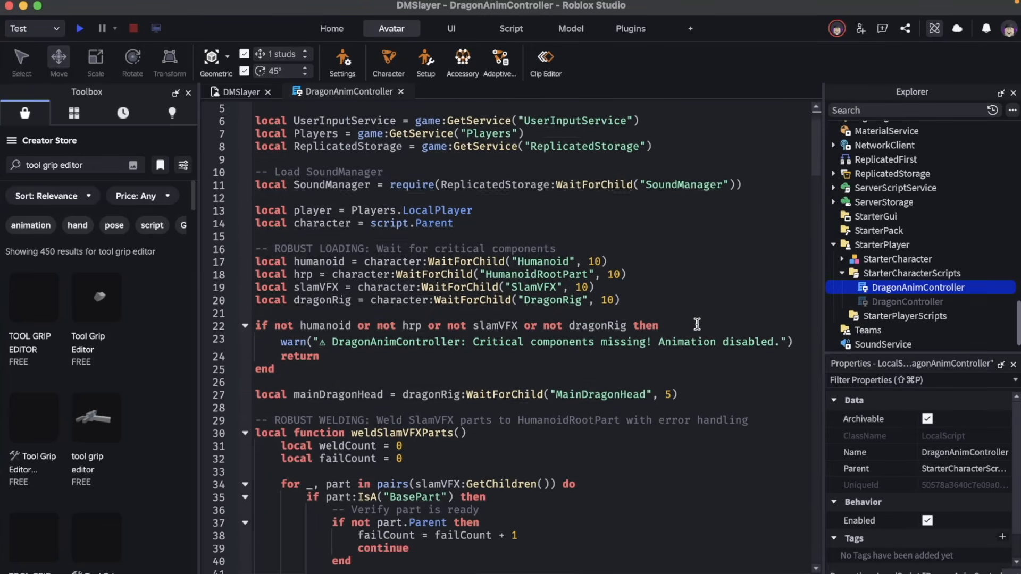
scroll(679, 250, down, 12)
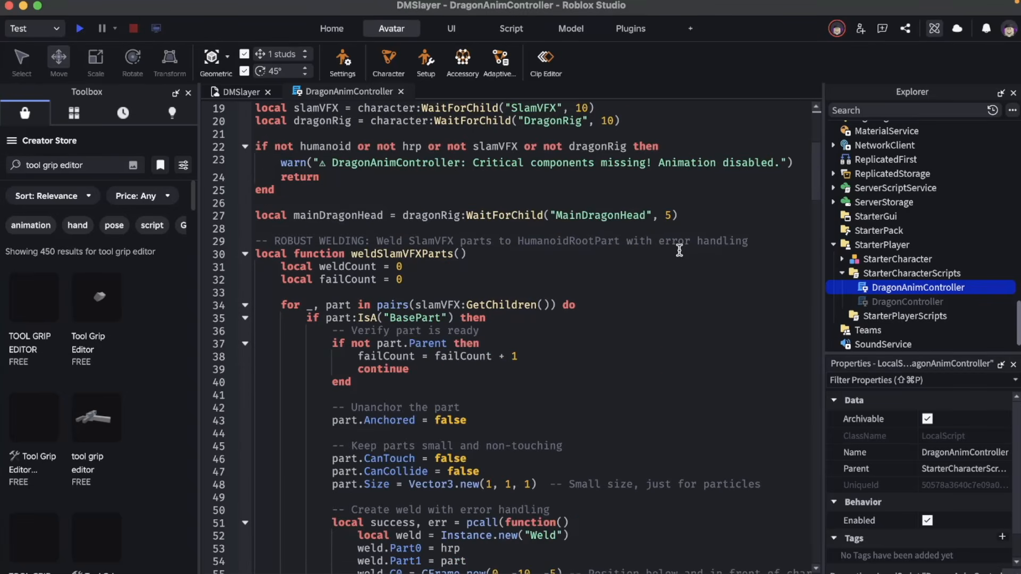
double_click(428, 120)
scroll(429, 120, up, 3)
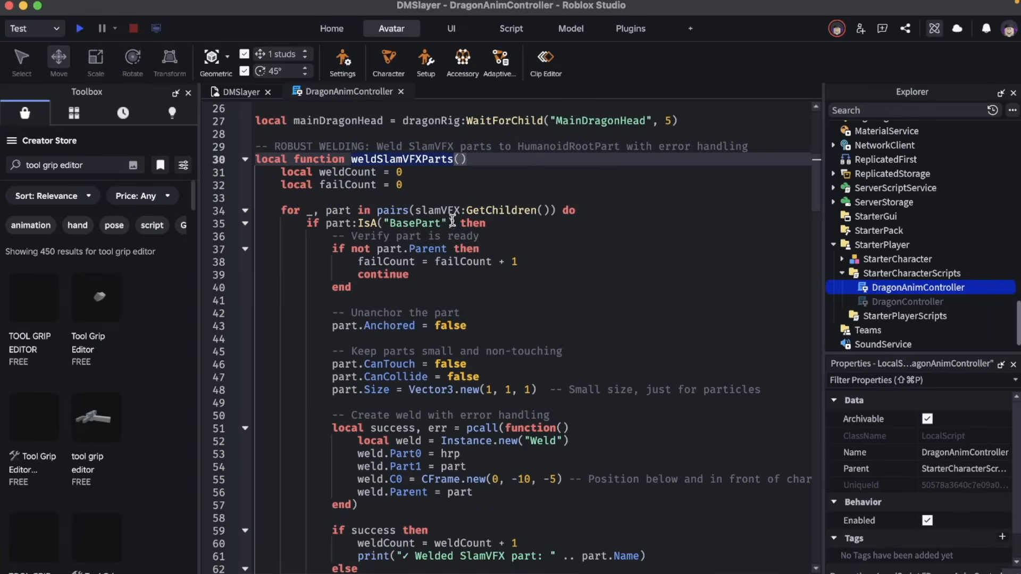
scroll(452, 220, down, 20)
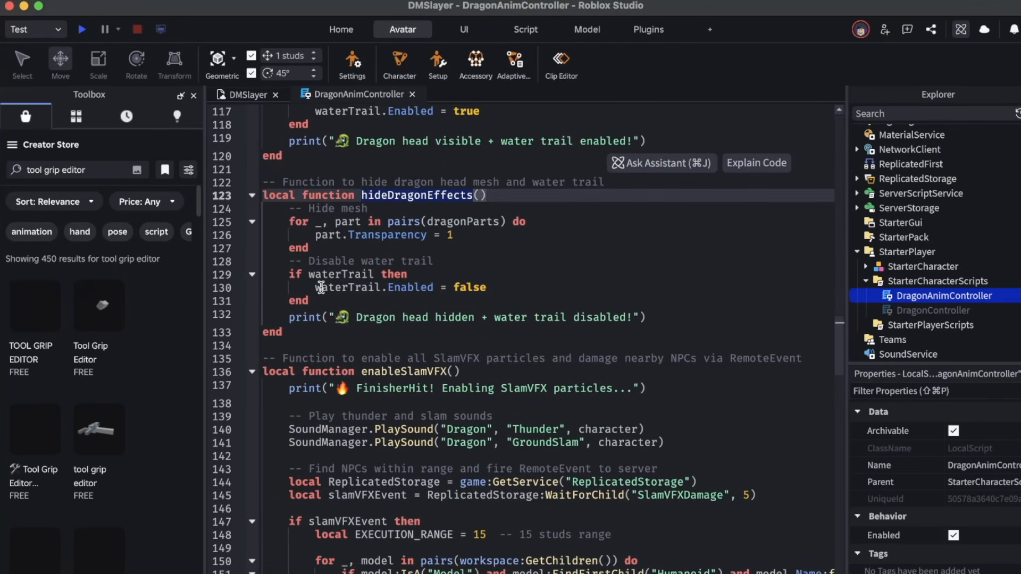
scroll(321, 288, down, 5)
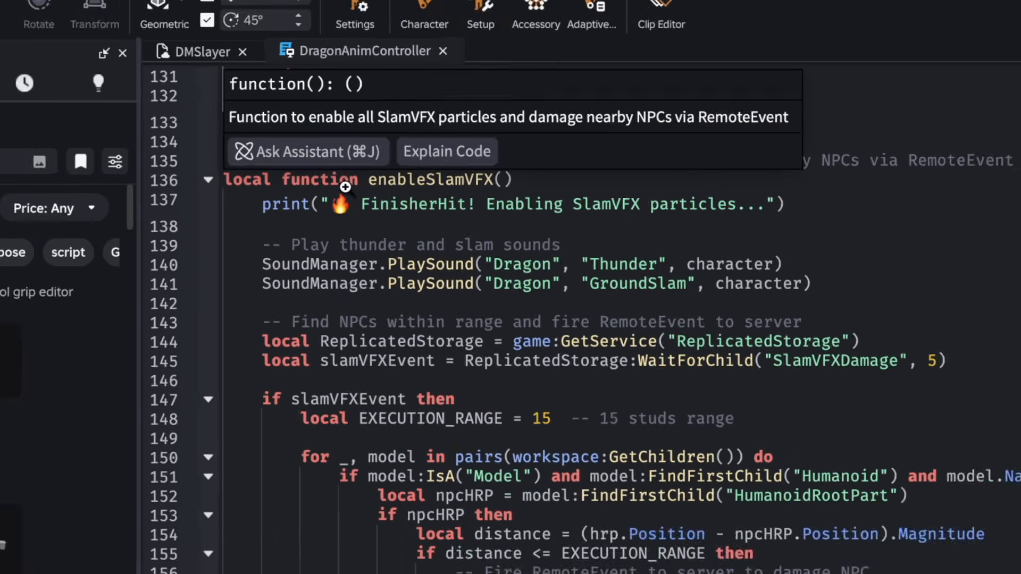
Step: Read the DragonAnimController lines from enableSlamVFX to the FinisherHit marker connection that calls it
double_click(381, 192)
scroll(459, 306, down, 2)
double_click(451, 206)
double_click(462, 222)
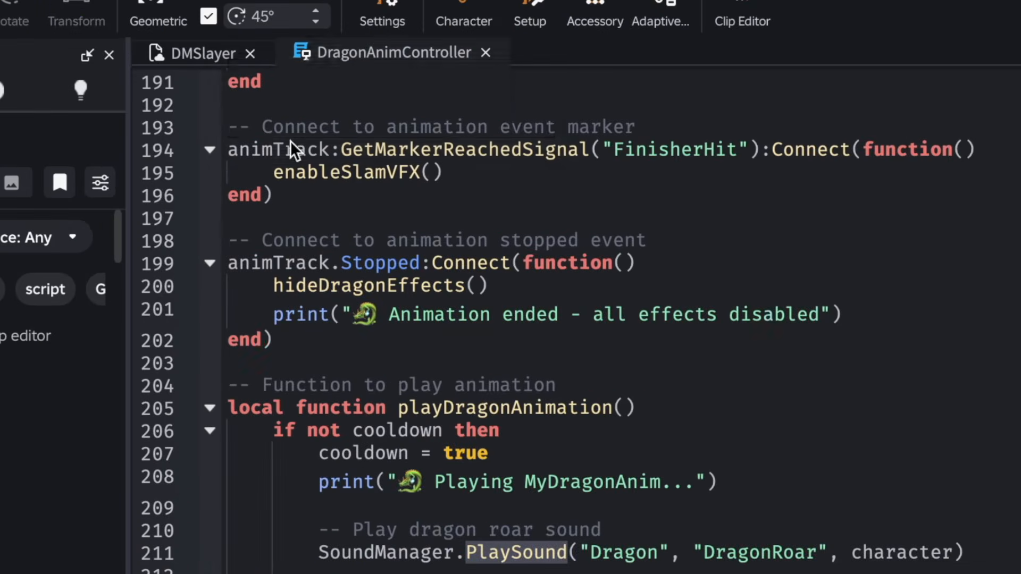
click(684, 150)
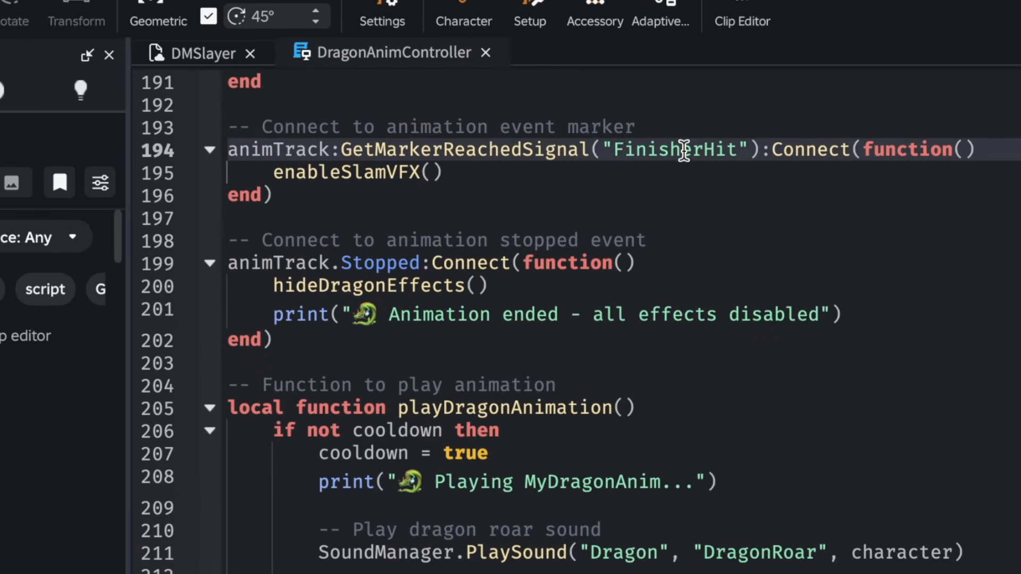
click(725, 205)
double_click(397, 173)
click(468, 205)
Step: Read the playDragonAnimation function, including its DragonRoar sound call, and the left mouse button listener at the script's end
scroll(547, 240, down, 3)
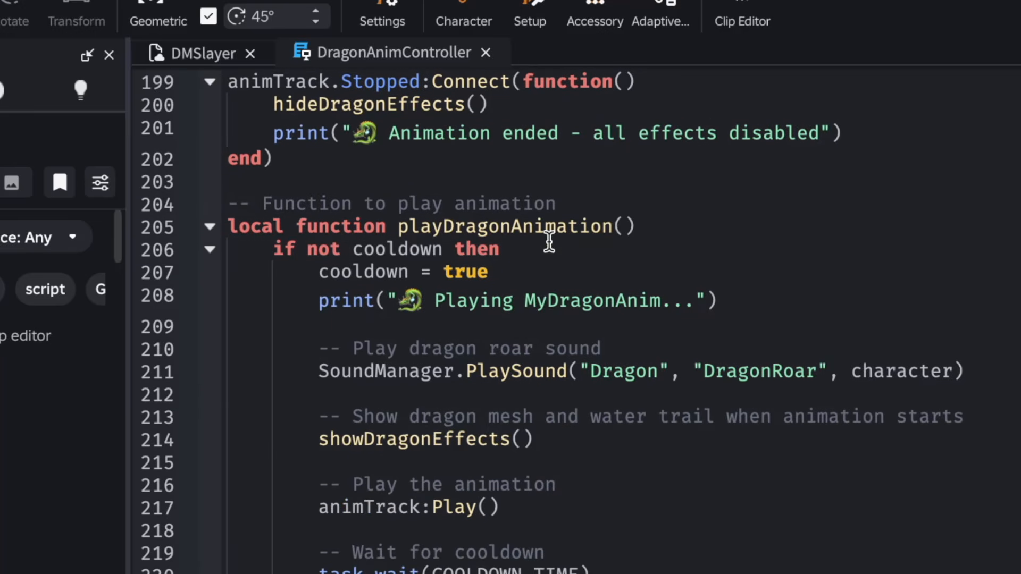
scroll(532, 330, down, 1)
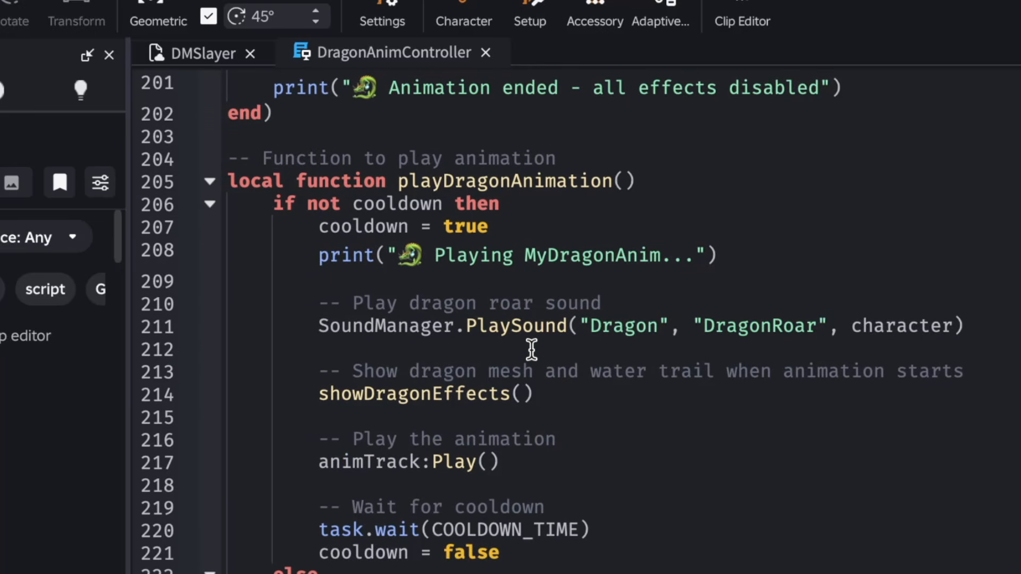
scroll(531, 350, down, 1)
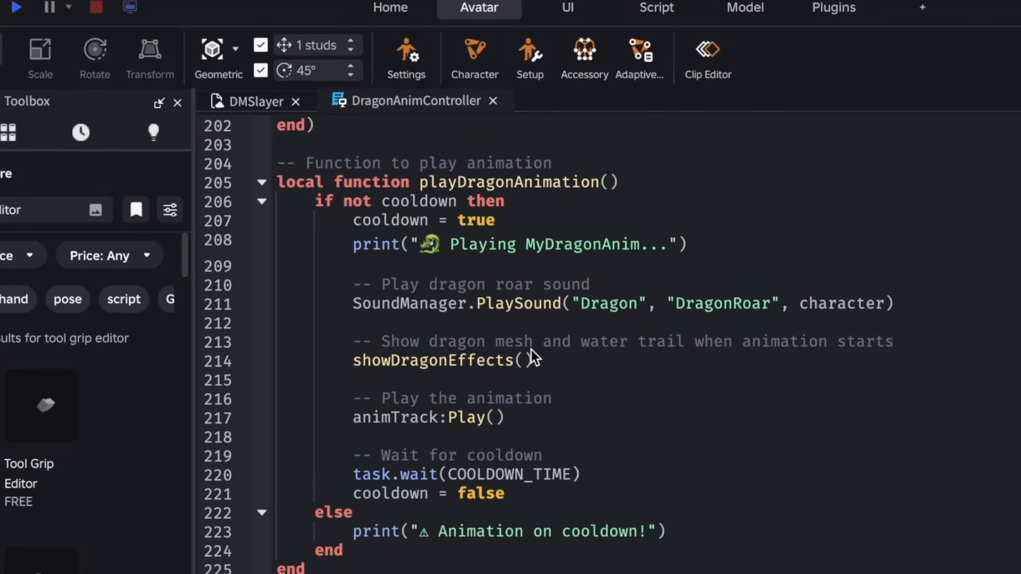
double_click(527, 305)
double_click(734, 305)
click(577, 400)
scroll(585, 407, down, 5)
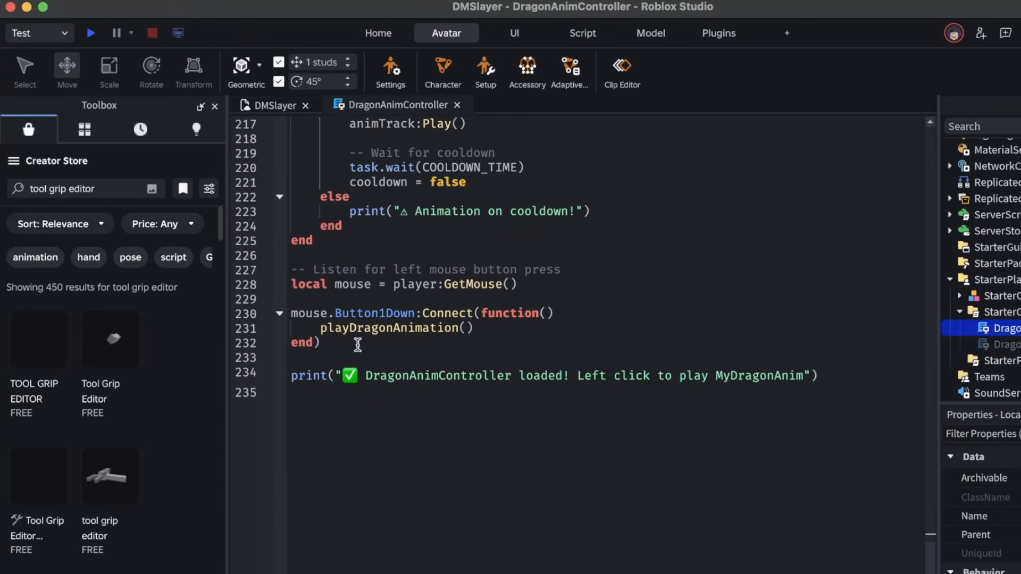
click(424, 355)
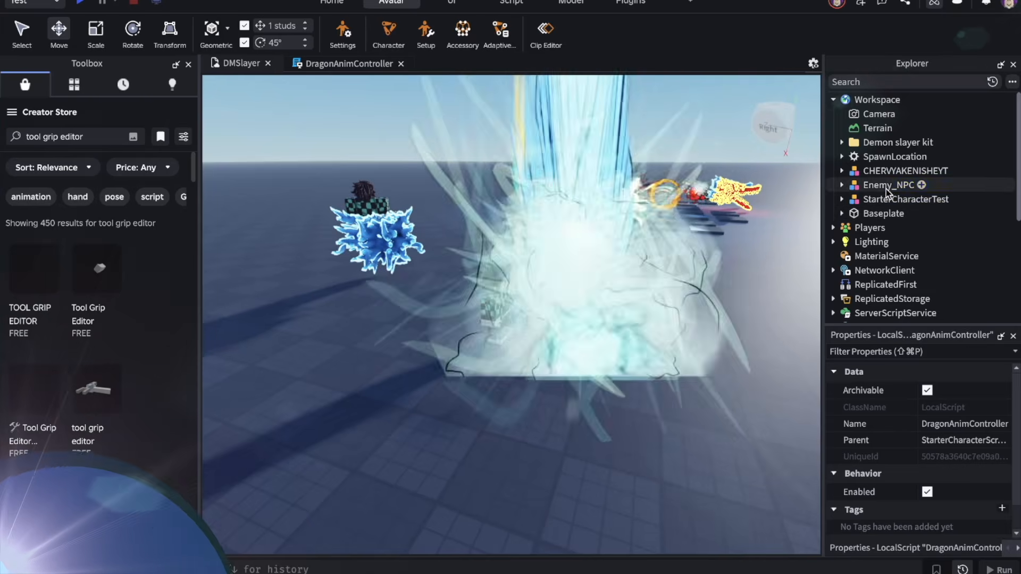
Step: Select the Enemy_NPC model in Workspace and view it up close from the front
click(886, 187)
key(f)
right_drag(685, 326, 596, 418)
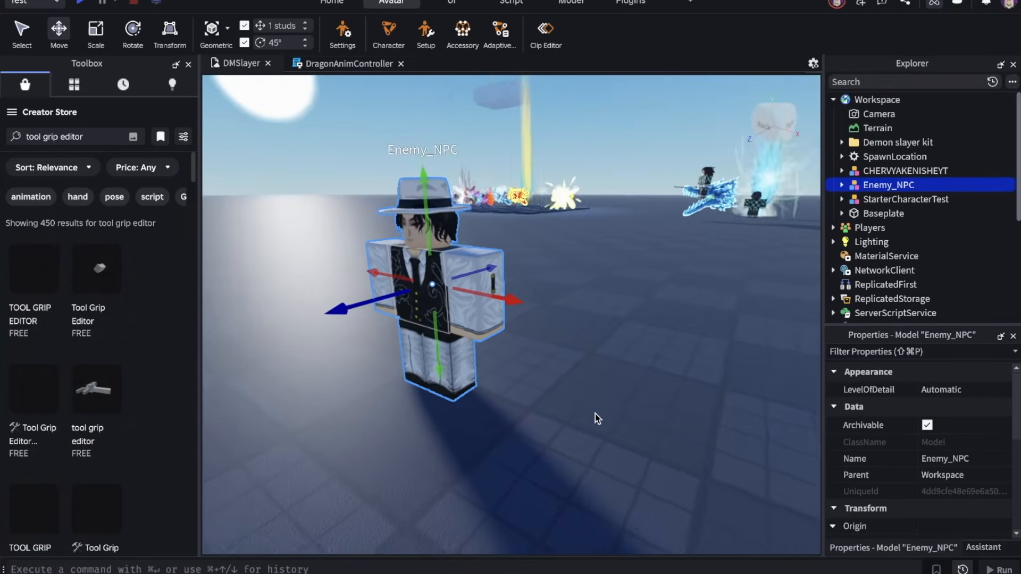
Step: Search the Creator Store for muzan models
drag(85, 137, 6, 137)
key(BackSpace)
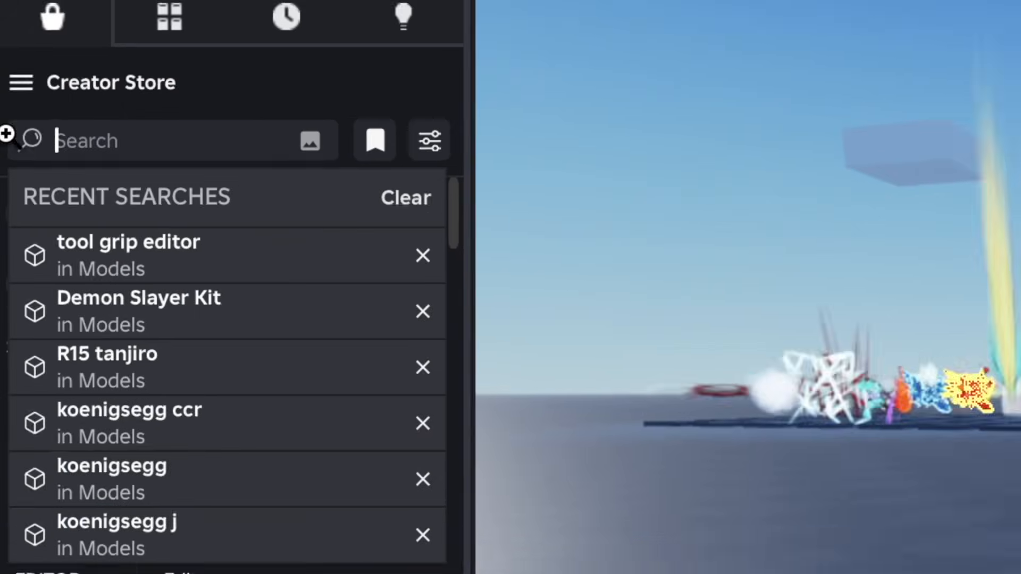
text(muzan)
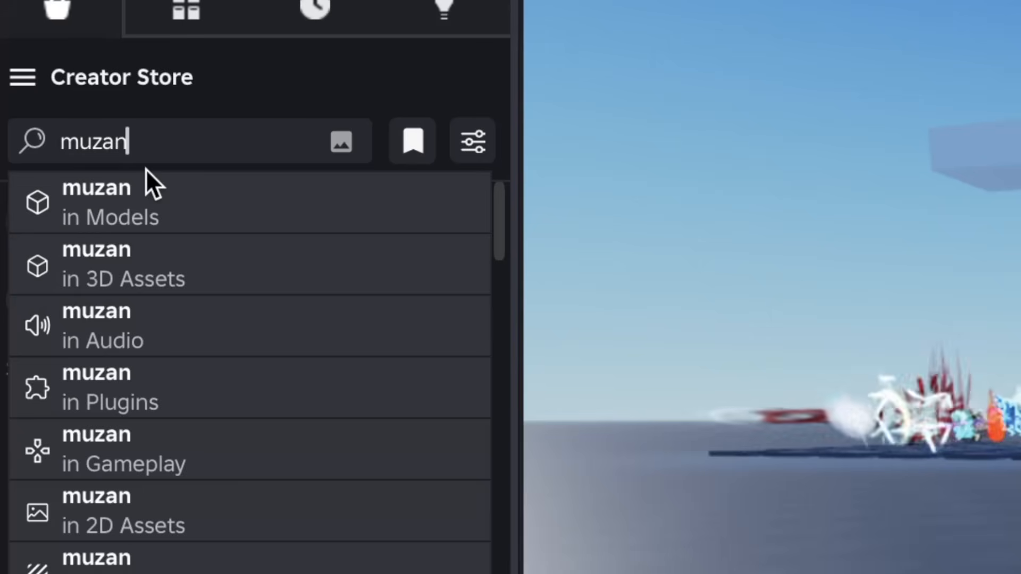
key(Return)
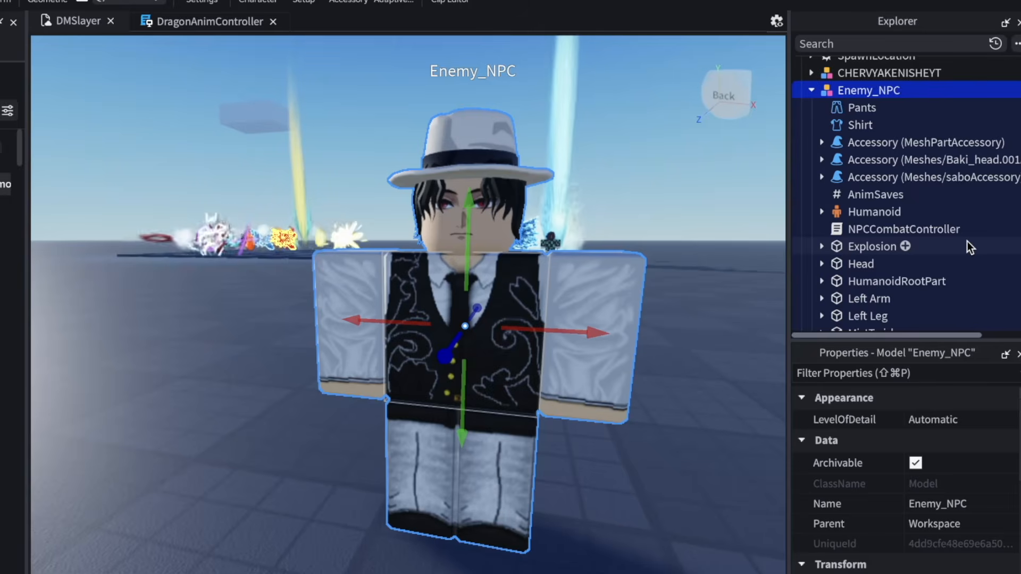
Step: Enable the BadSplash particle emitter in attachment A of Enemy_NPC's Explosion part
scroll(969, 247, down, 3)
click(878, 153)
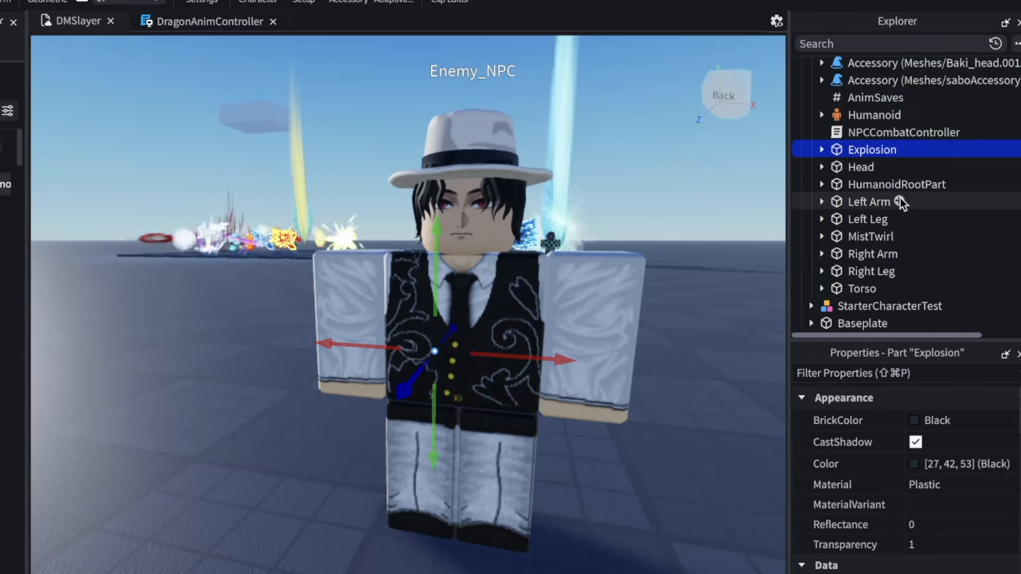
click(822, 149)
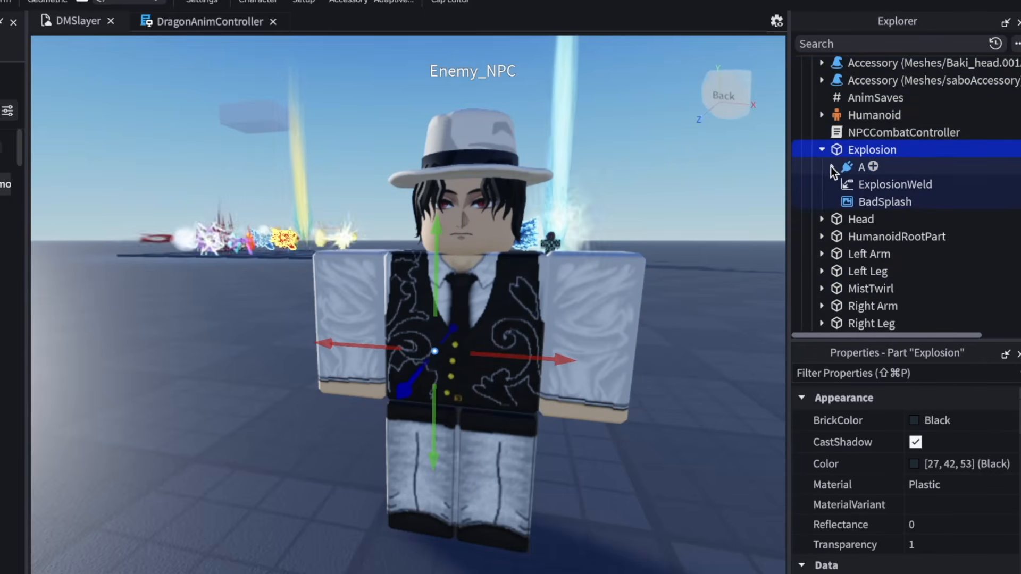
click(868, 186)
scroll(903, 452, down, 5)
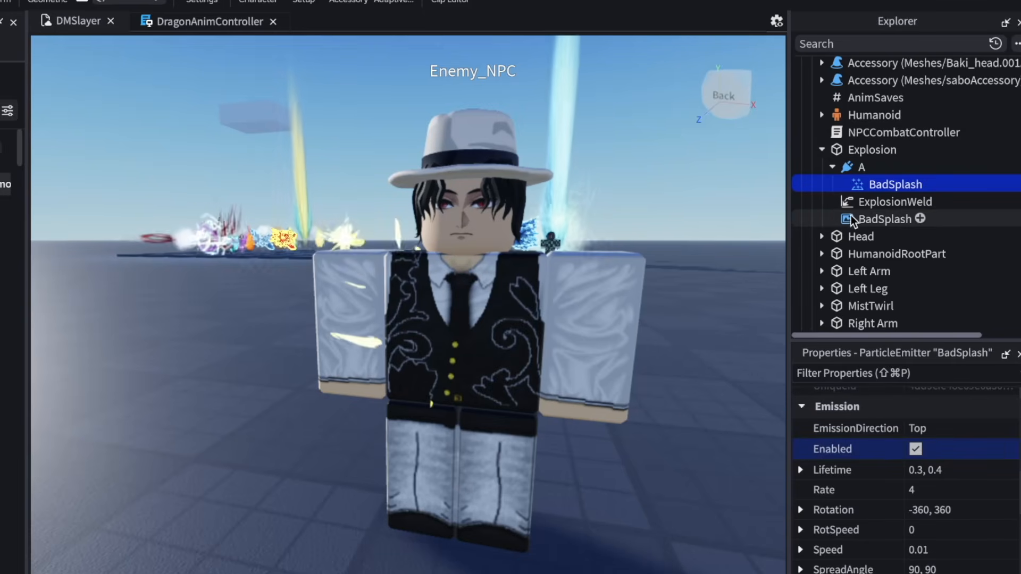
Step: Enable the MistSlice particle emitter in attachment A of Enemy_NPC's MistTwirl part, and inspect the MistTwirlWeld and ExplosionWeld constraints
scroll(829, 265, down, 3)
click(822, 239)
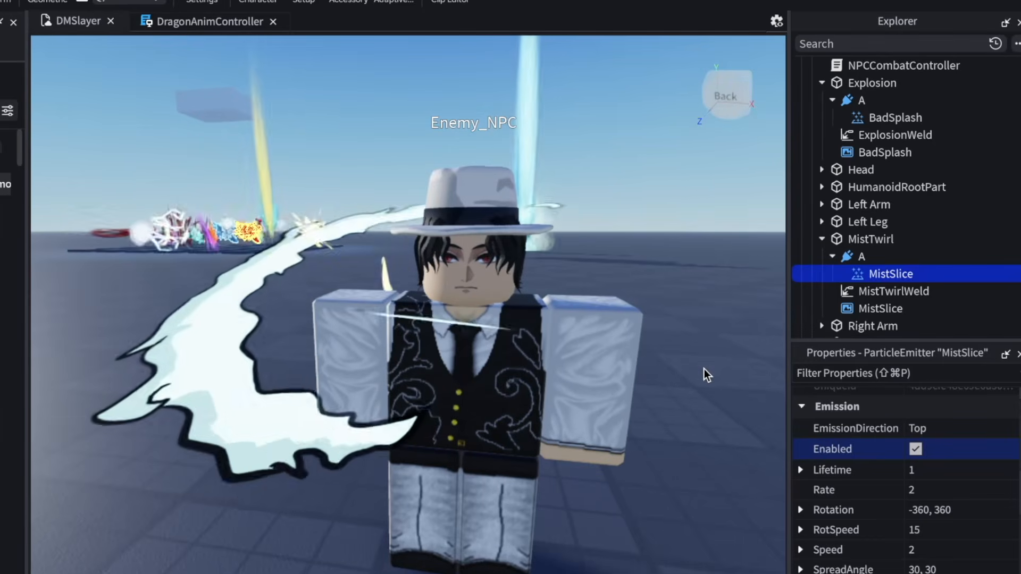
click(889, 290)
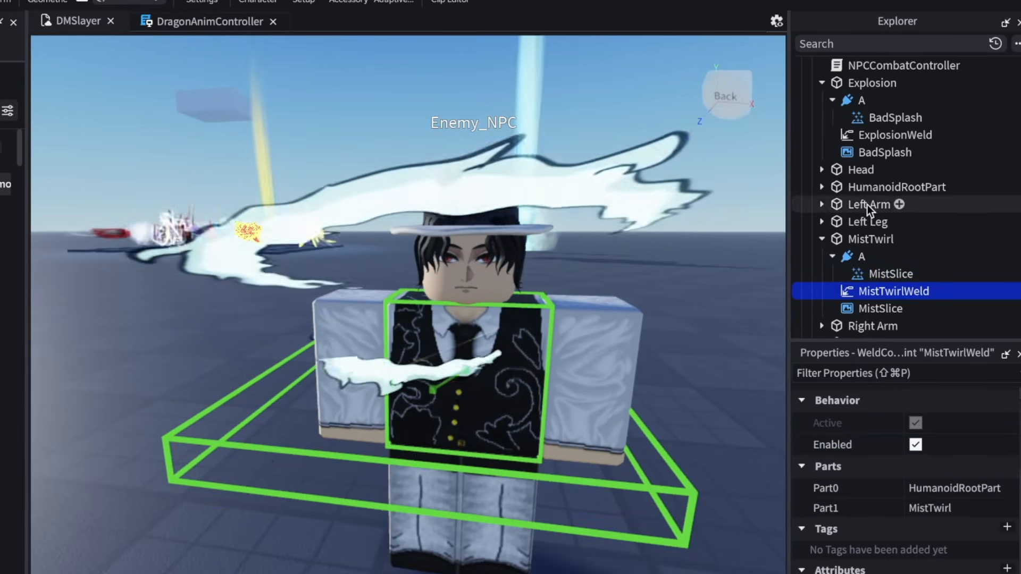
click(880, 133)
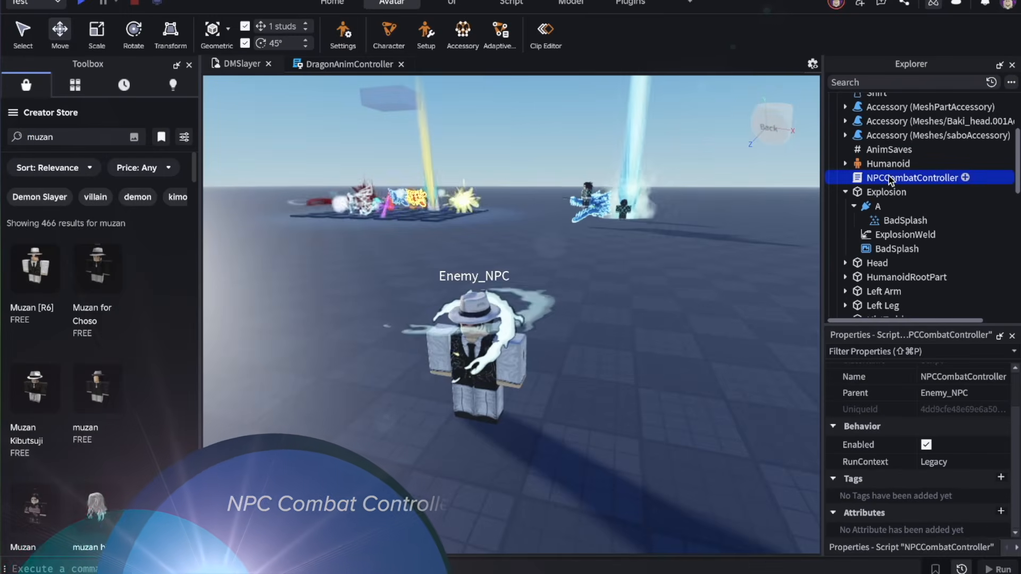
Step: Open Enemy_NPC's NPCCombatController script and read its VFX references, combat settings, and knockback and execution animation IDs
double_click(913, 177)
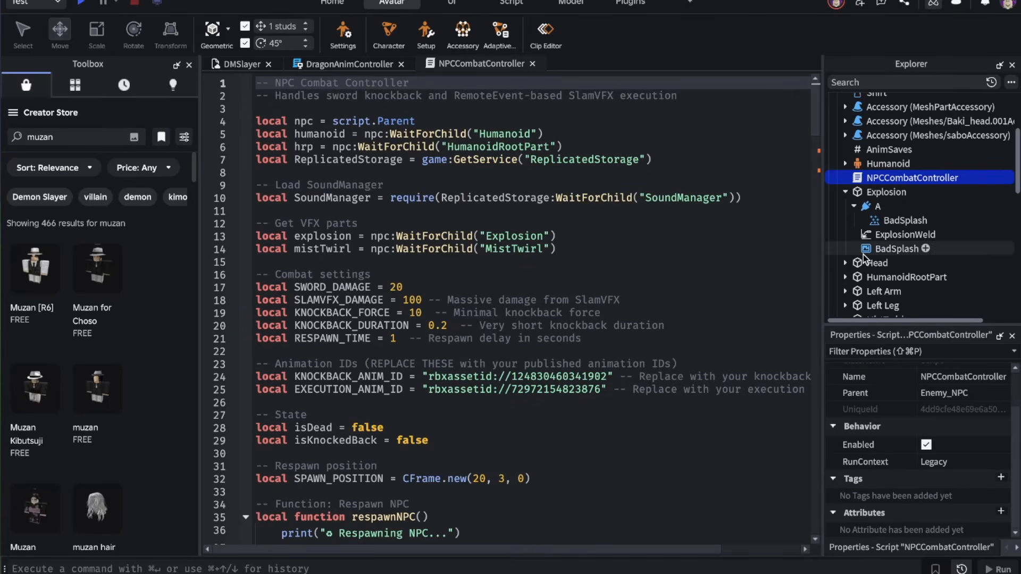
scroll(864, 258, up, 2)
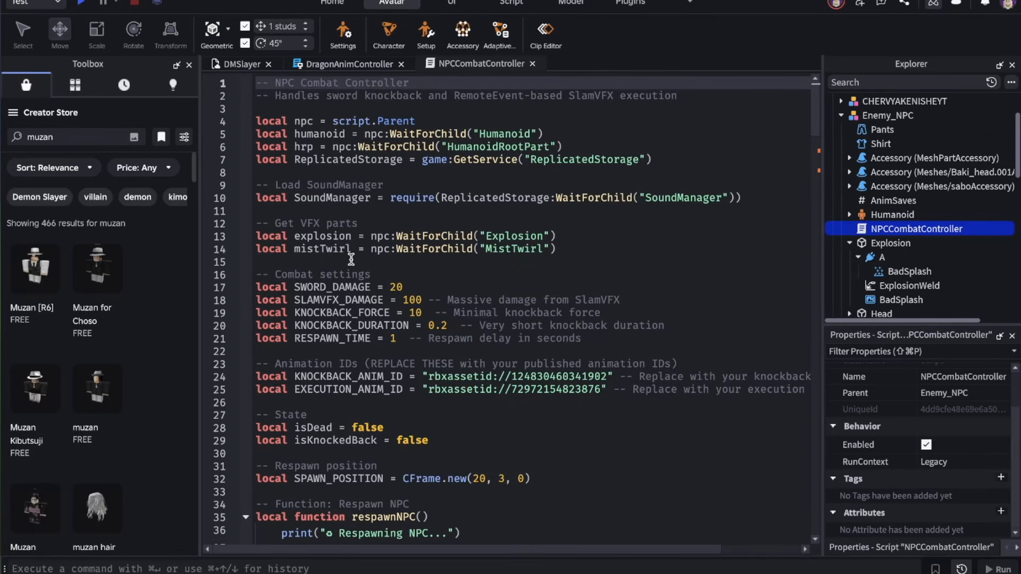
click(286, 213)
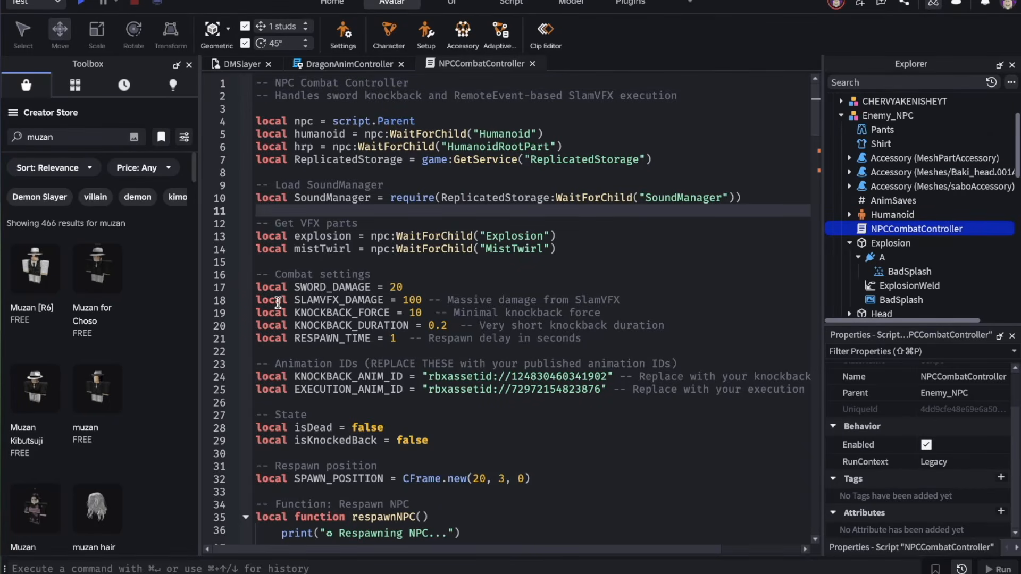
scroll(275, 299, down, 2)
double_click(332, 271)
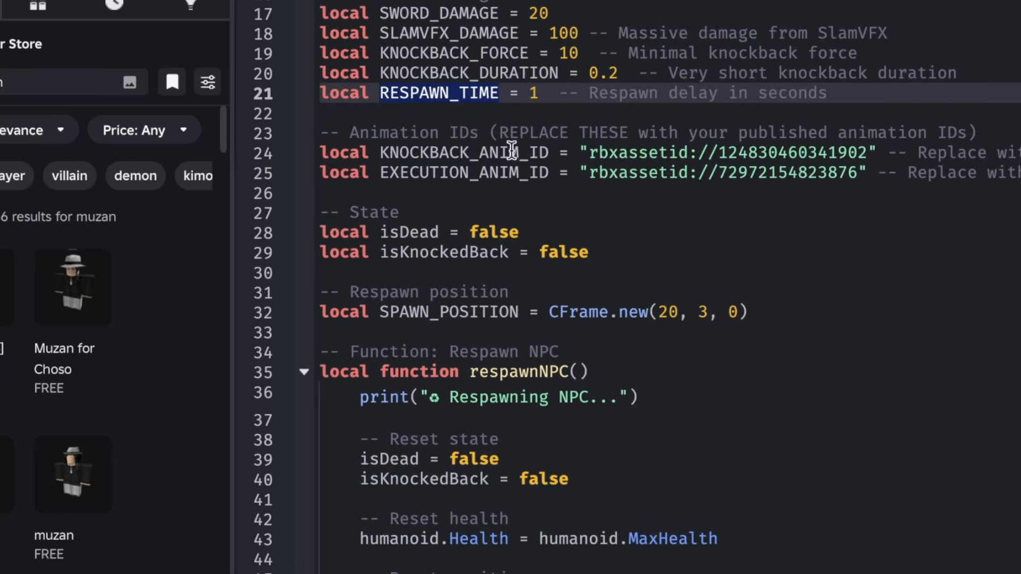
double_click(526, 172)
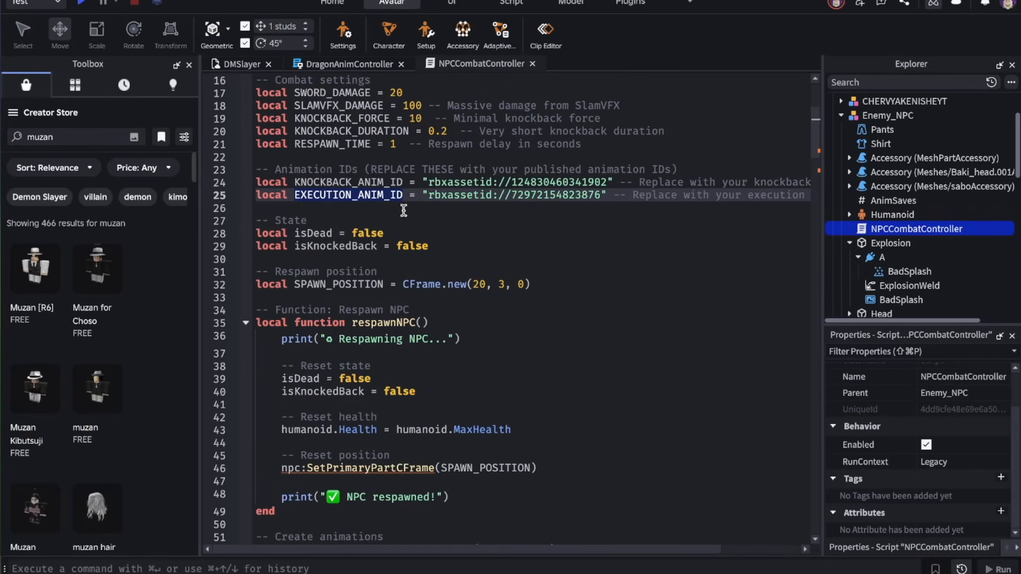
double_click(386, 182)
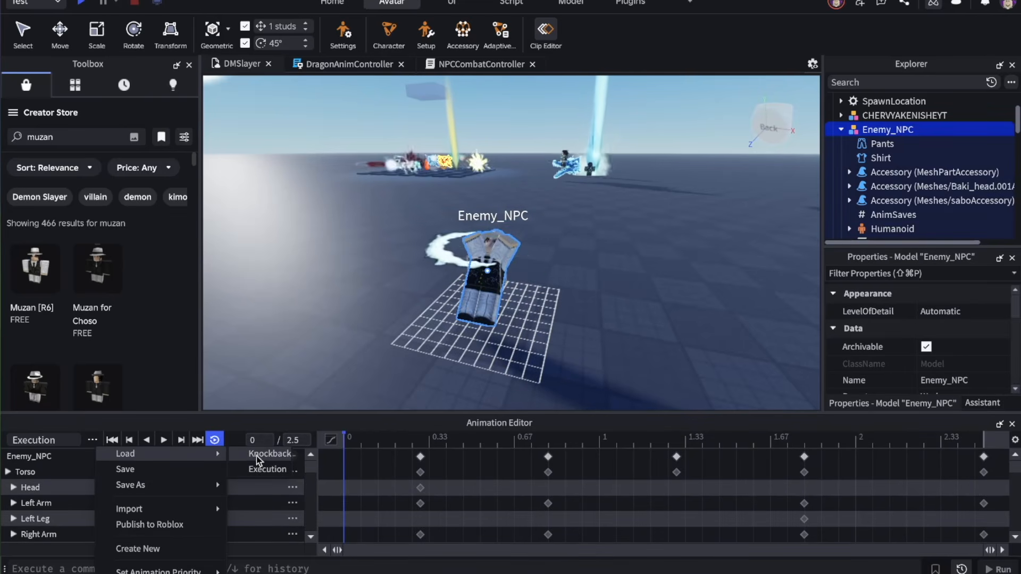
Step: Load Enemy_NPC's Knockback animation in the Animation Editor
click(269, 454)
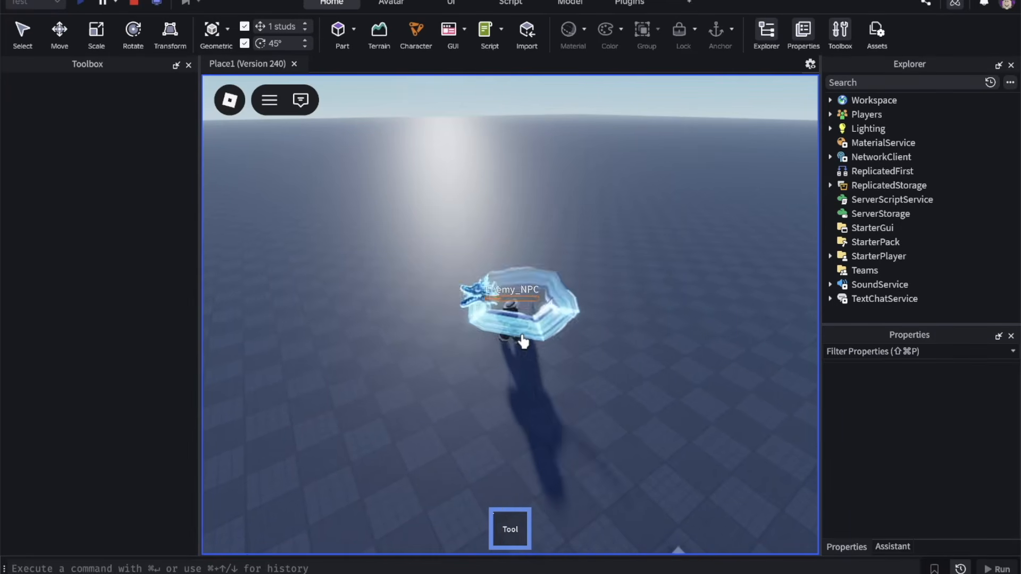
Step: Playtest the dragon attack on Enemy_NPC with shift lock toggled and the camera zoomed out
key(shift)
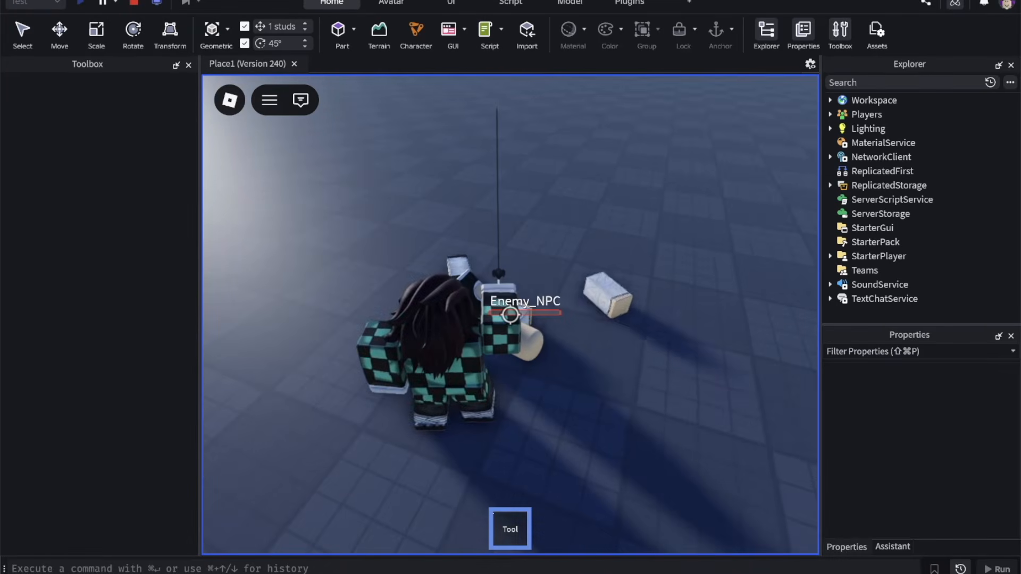
scroll(510, 314, down, 5)
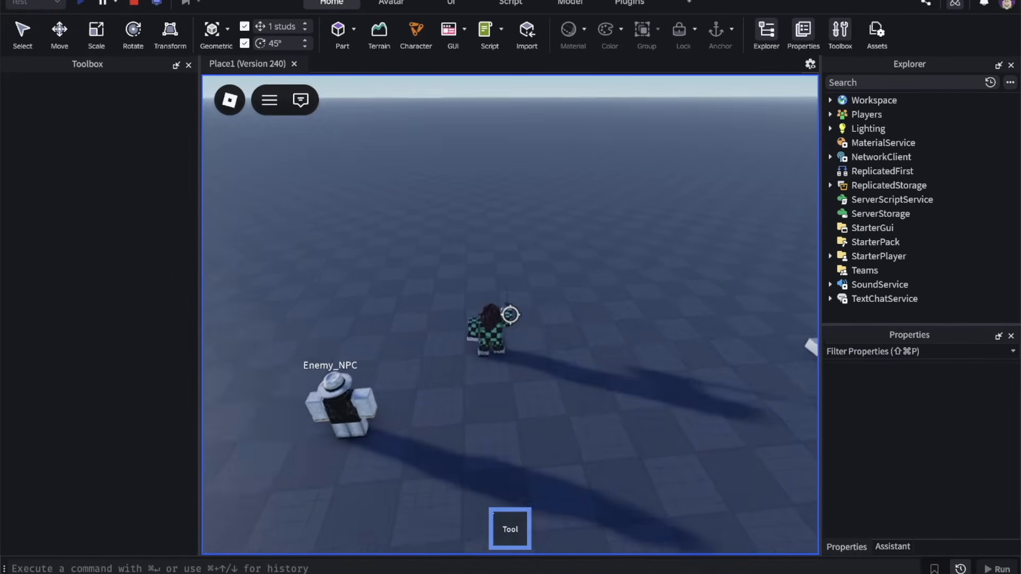
click(510, 315)
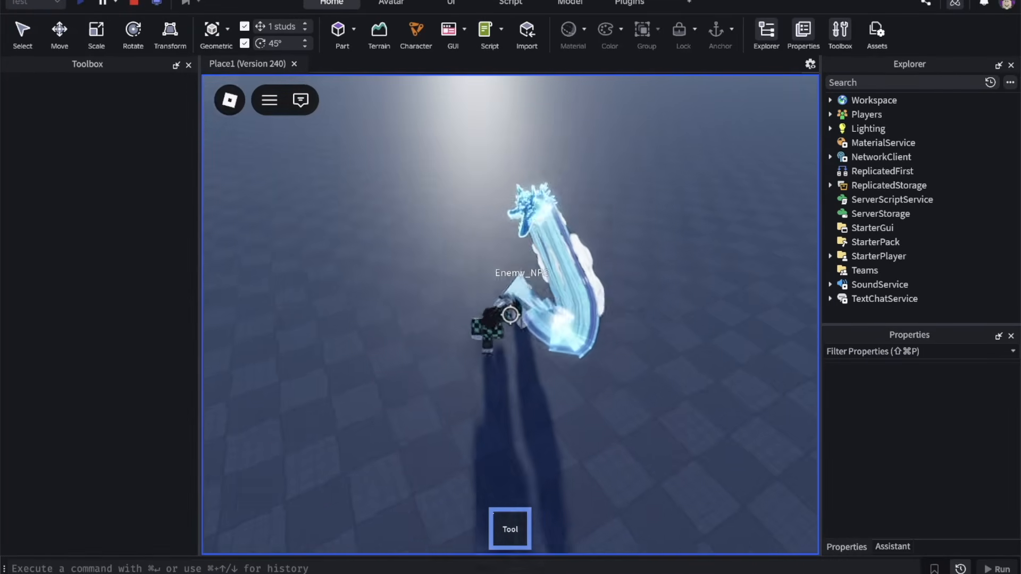